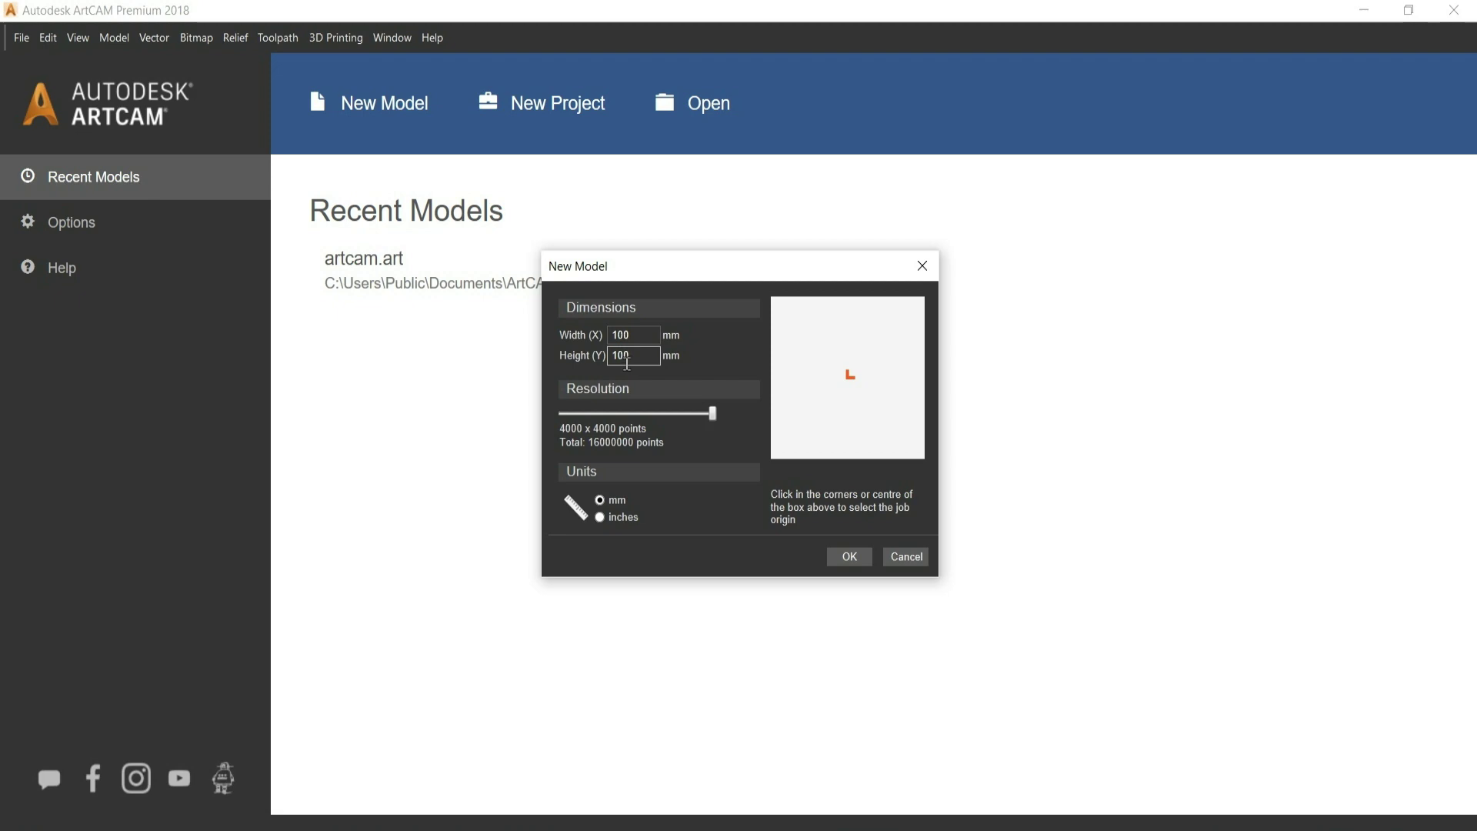
- Create a new 100 × 100 mm model with a resolution of 4000 × 4000 points
left_click_drag(712, 421, 717, 427)
left_click(860, 558)
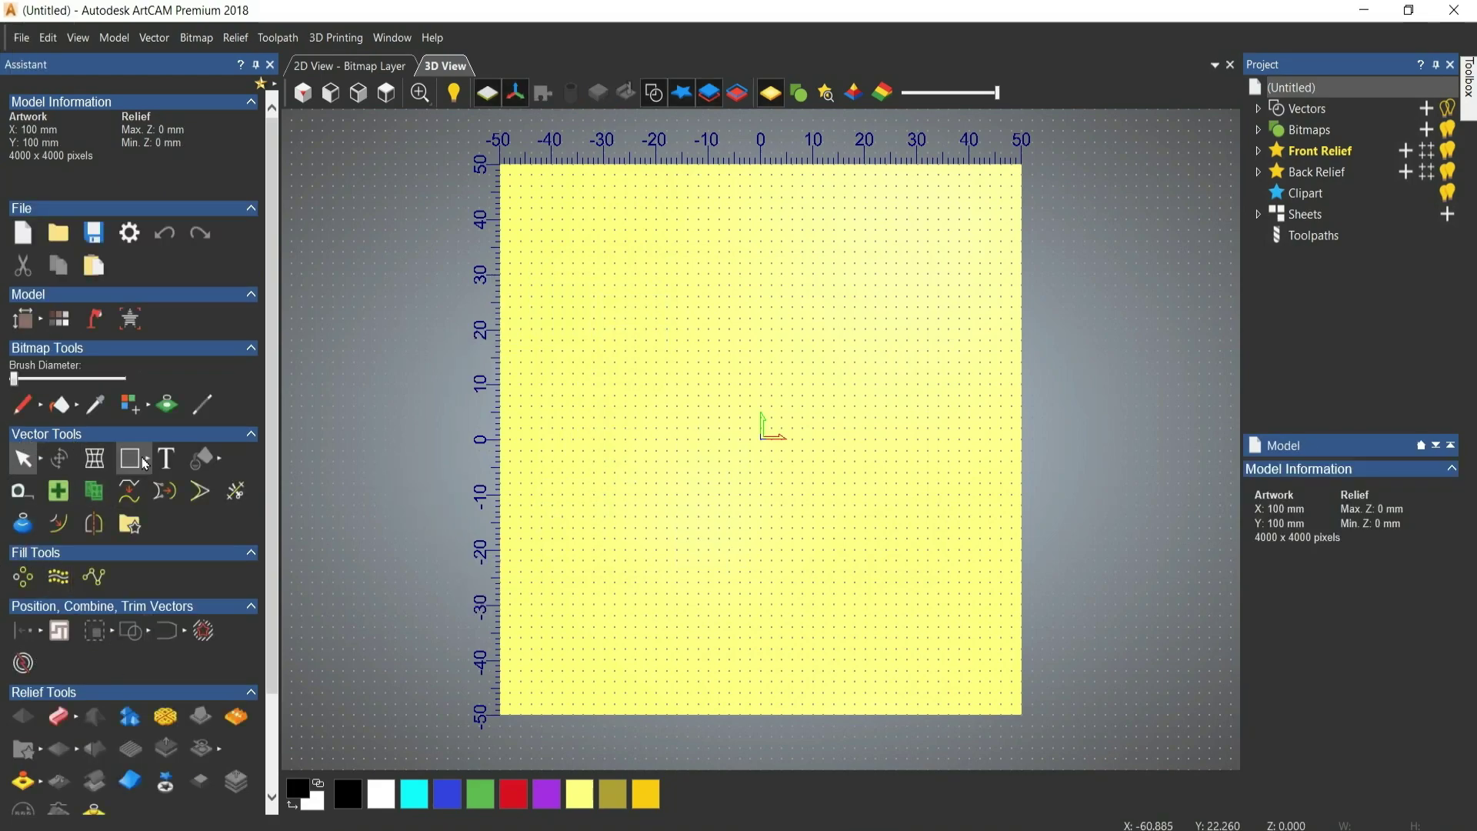
left_click(147, 464)
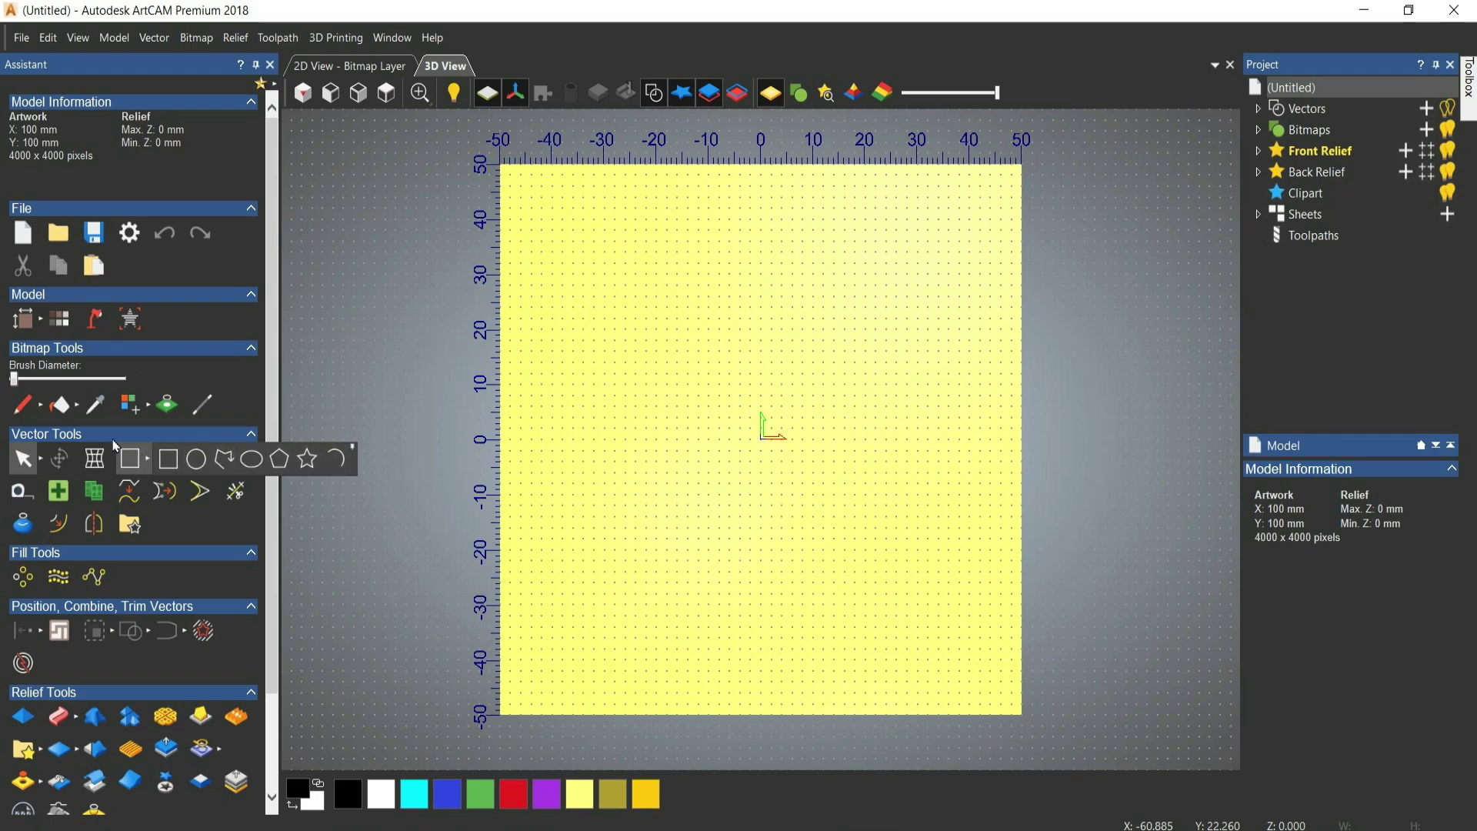
left_click(163, 37)
mouse_move(262, 163)
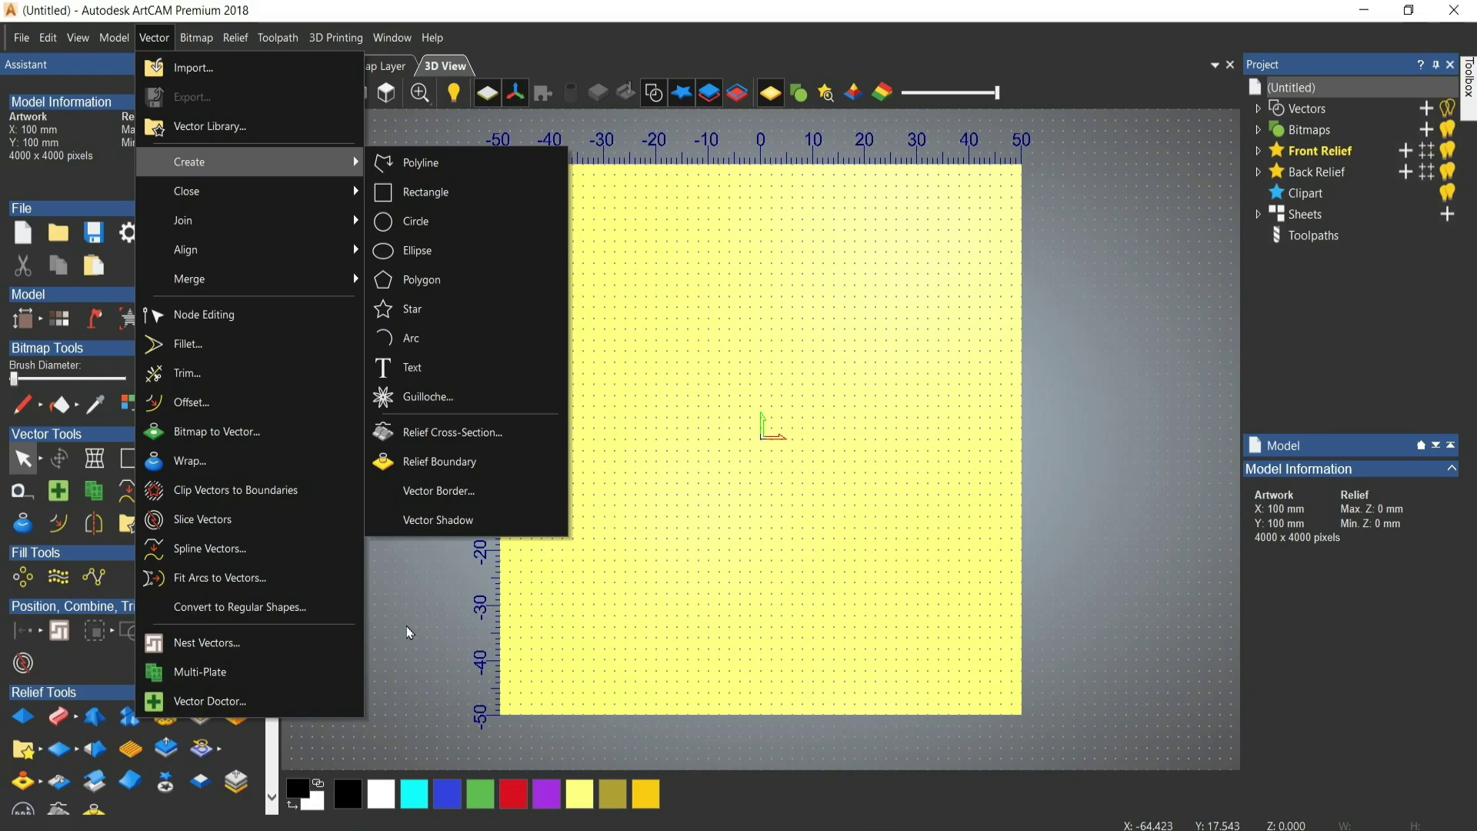
left_click(412, 648)
- Draw a rectangle vector about 46 mm wide and 36 mm high, centred near X -4, Y 7
left_click(153, 464)
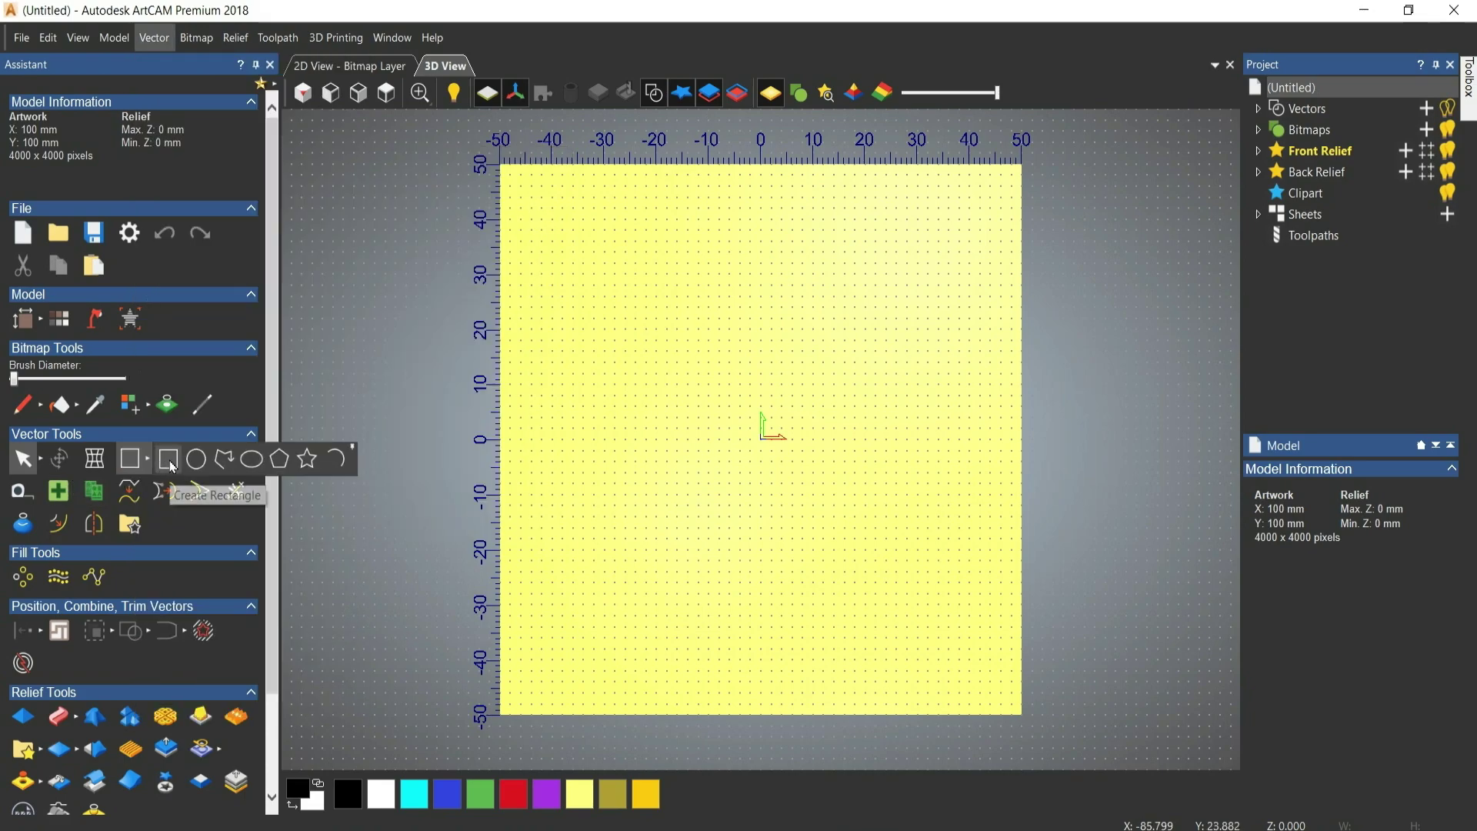
left_click(170, 461)
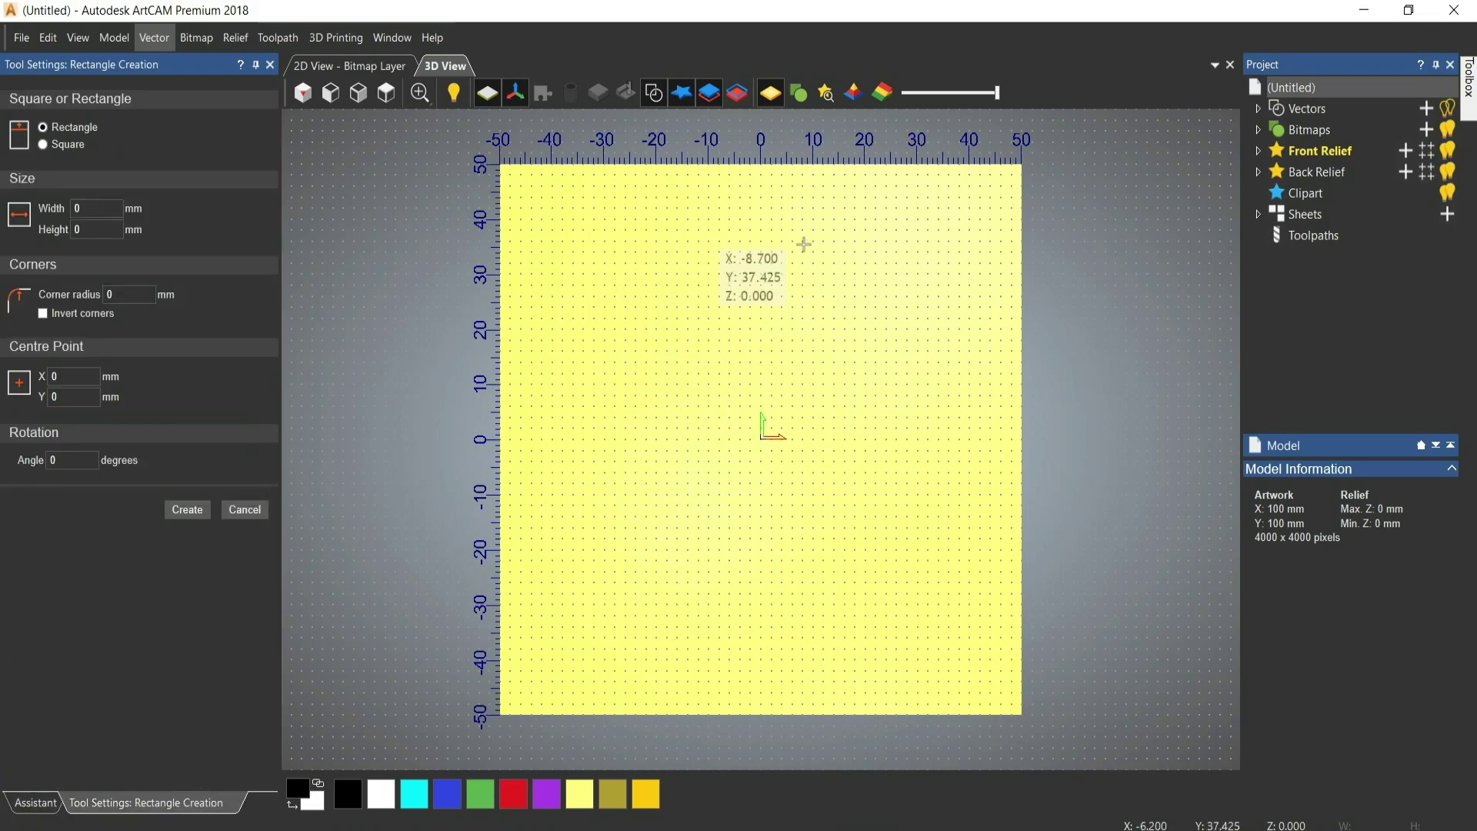
left_click_drag(623, 304, 860, 500)
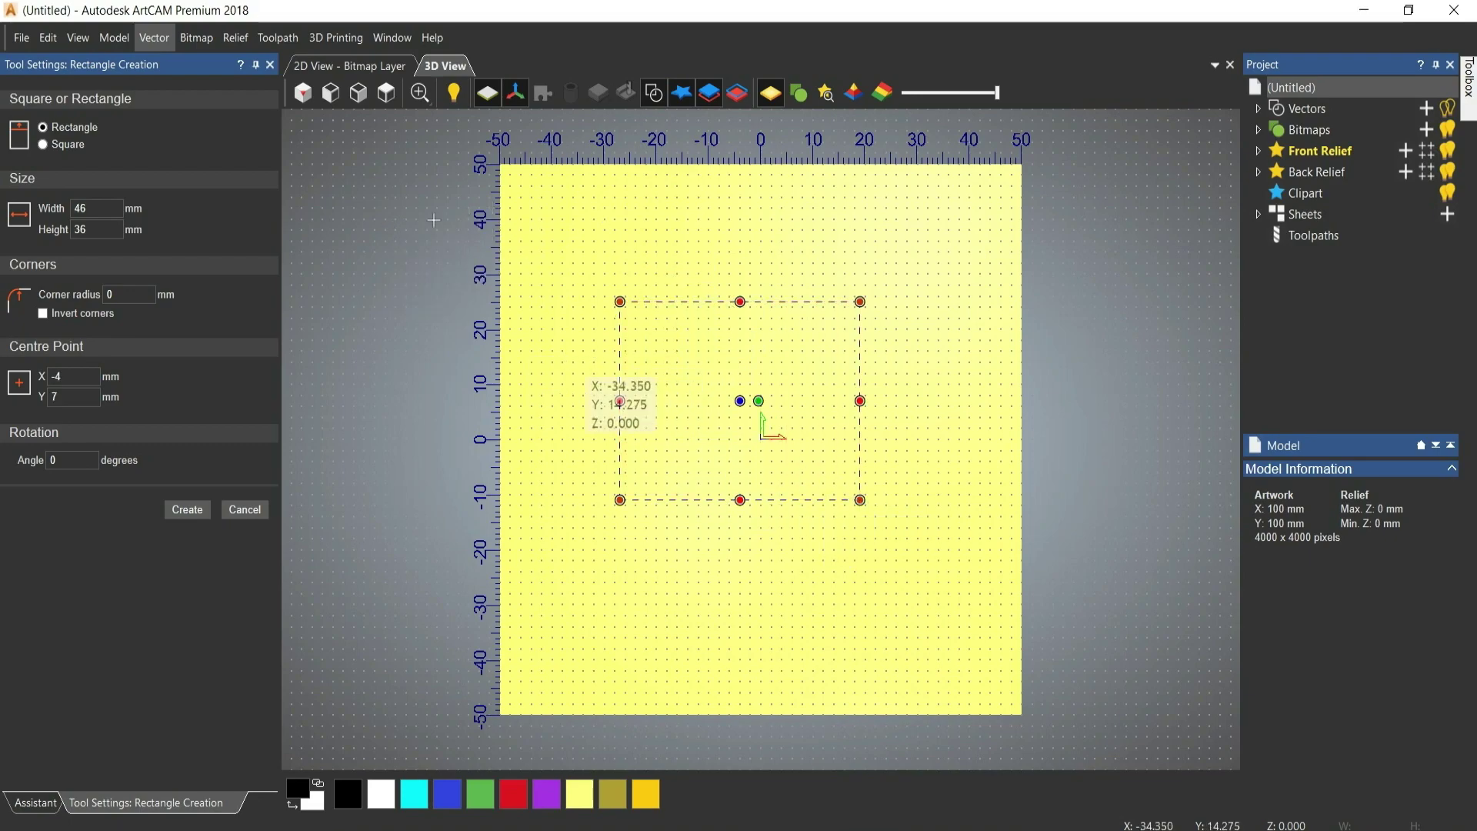
- Set the rectangle's width to 50 mm and height to 30 mm, with a non-inverted corner radius of 5 mm
left_click(44, 145)
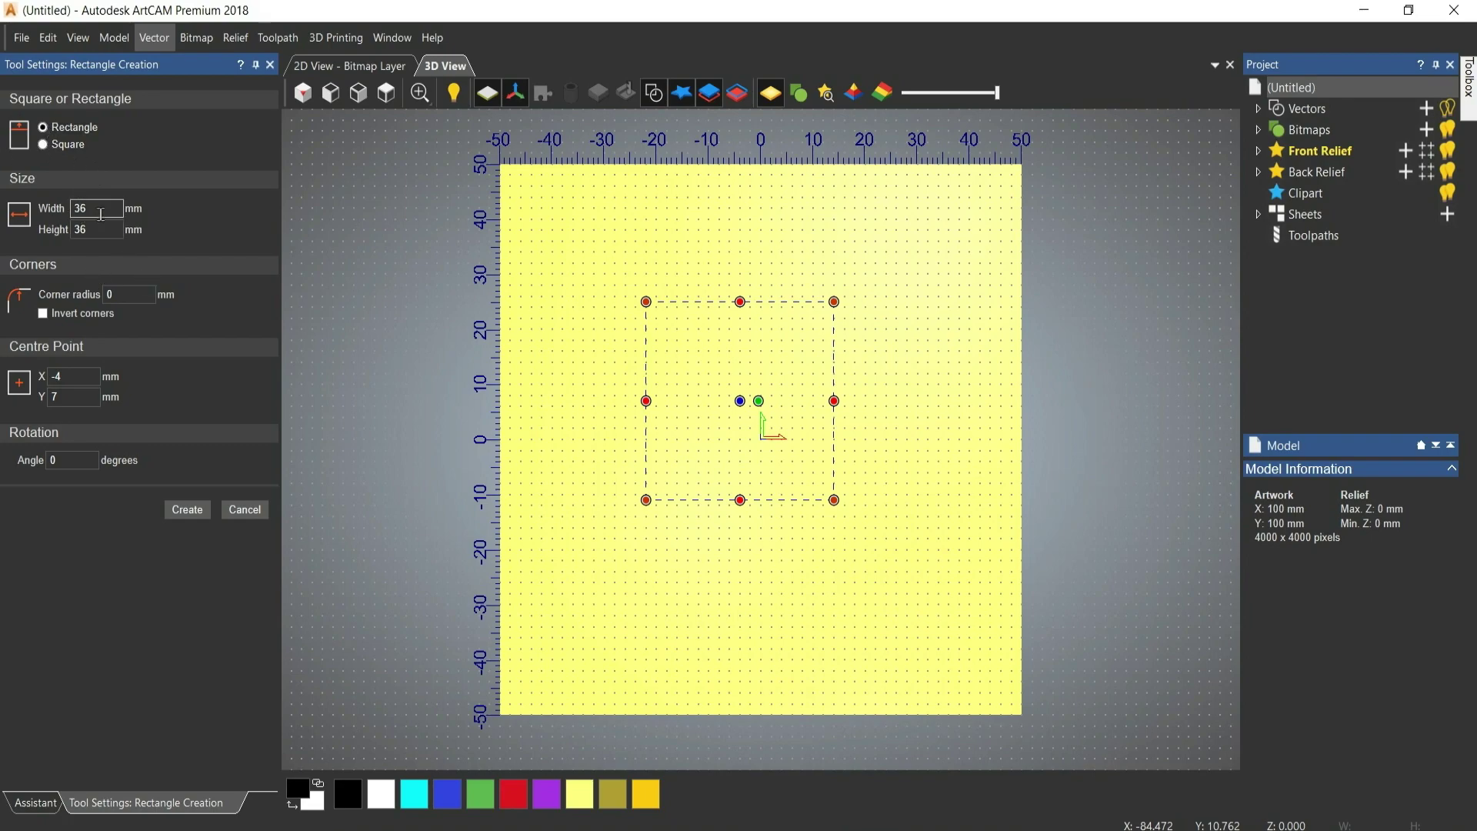
key("BackSpace")
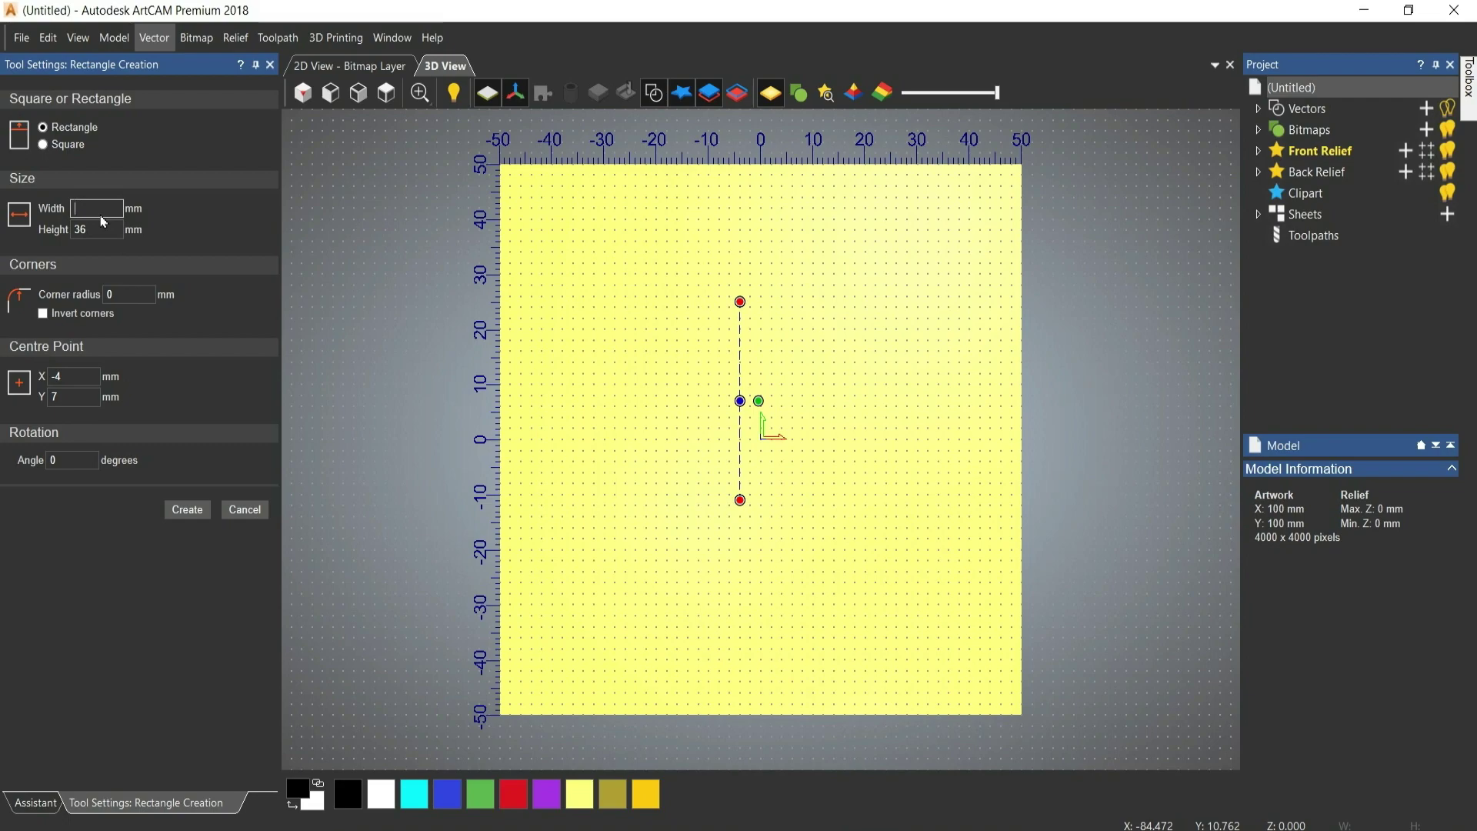
type("50")
left_click(96, 231)
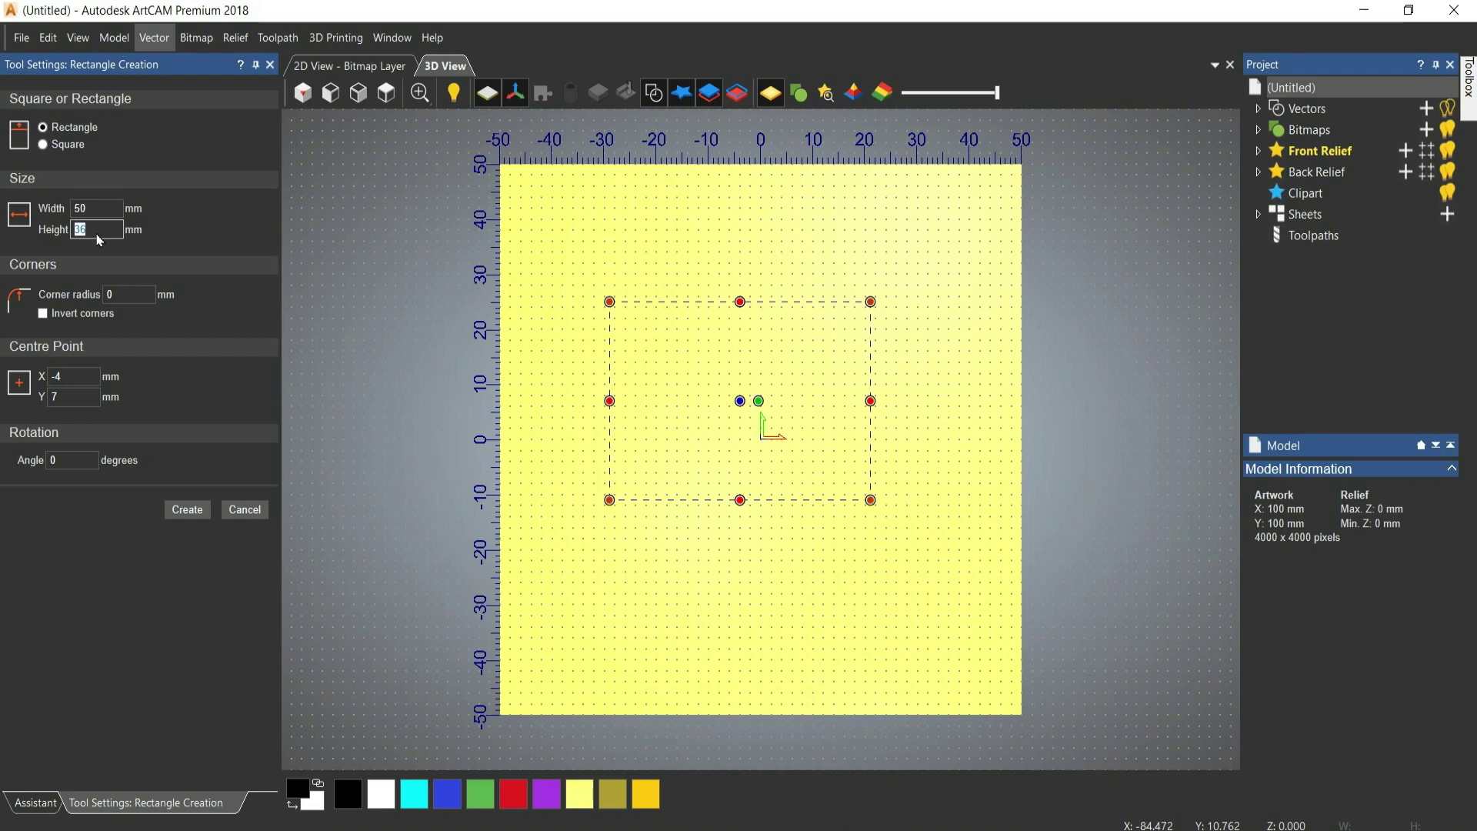
type("30")
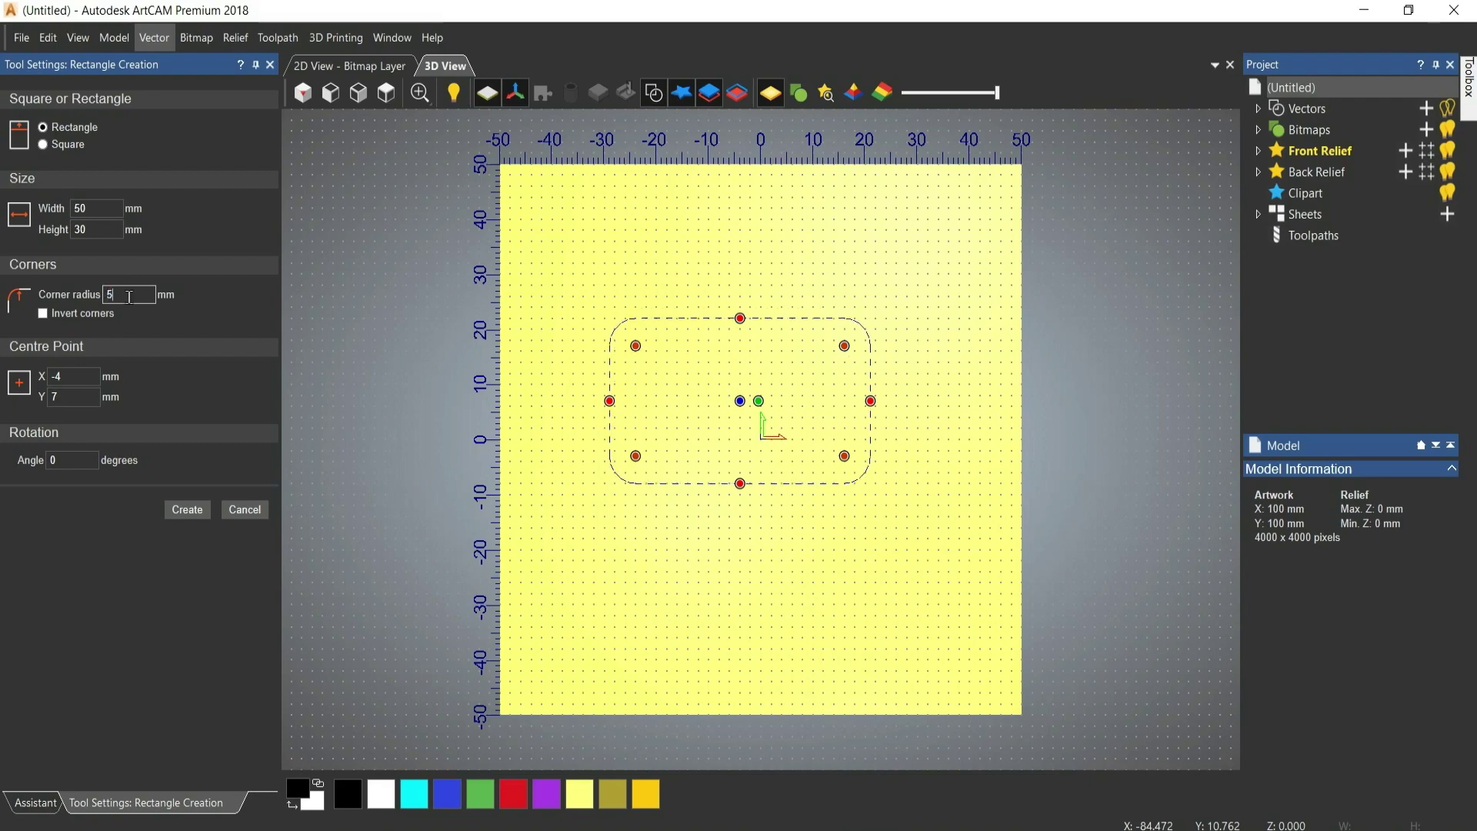
left_click(44, 314)
left_click(42, 314)
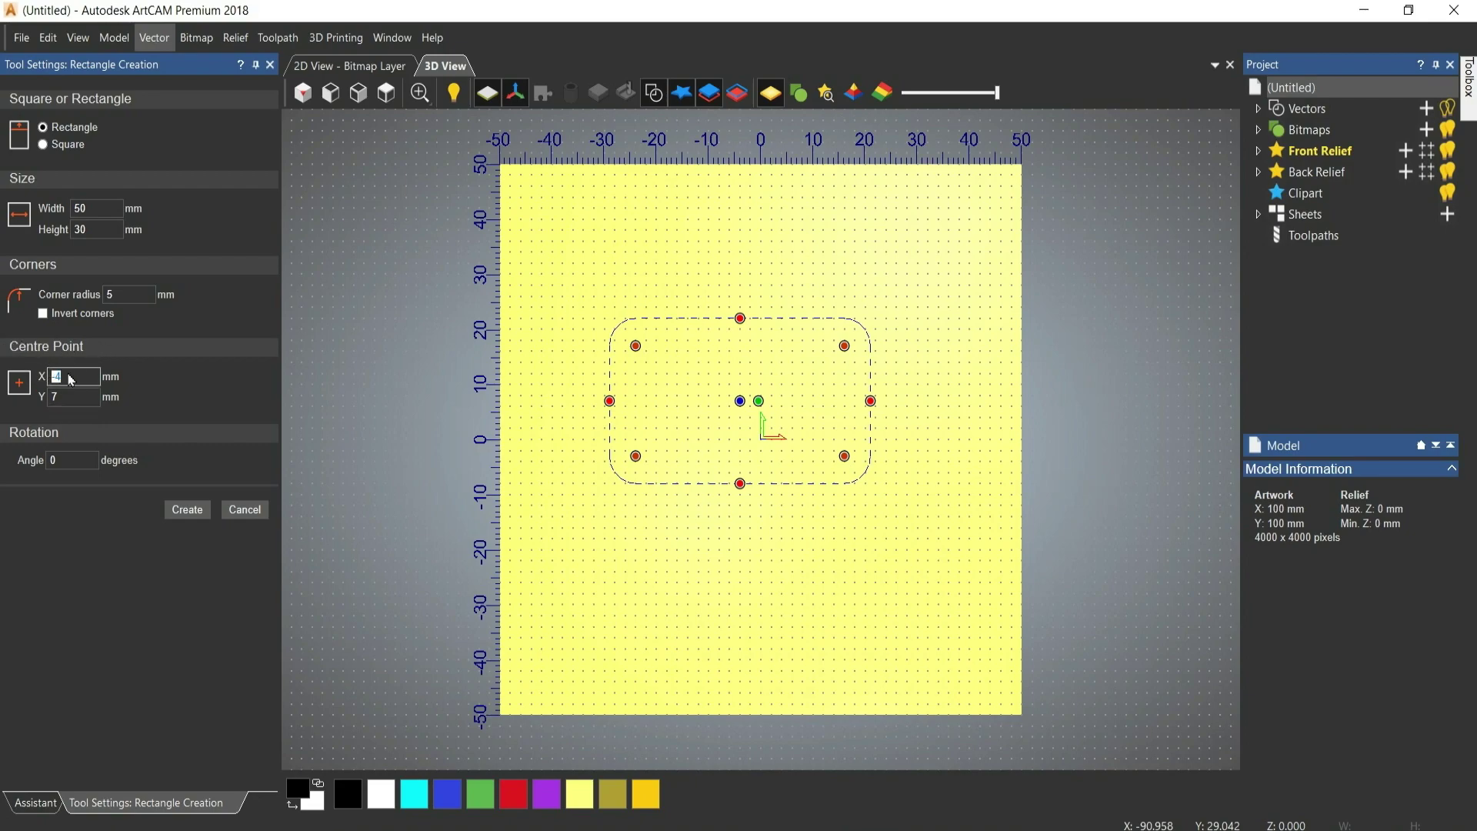
- Move the rectangle's centre point to X 0, Y 0
key("Return")
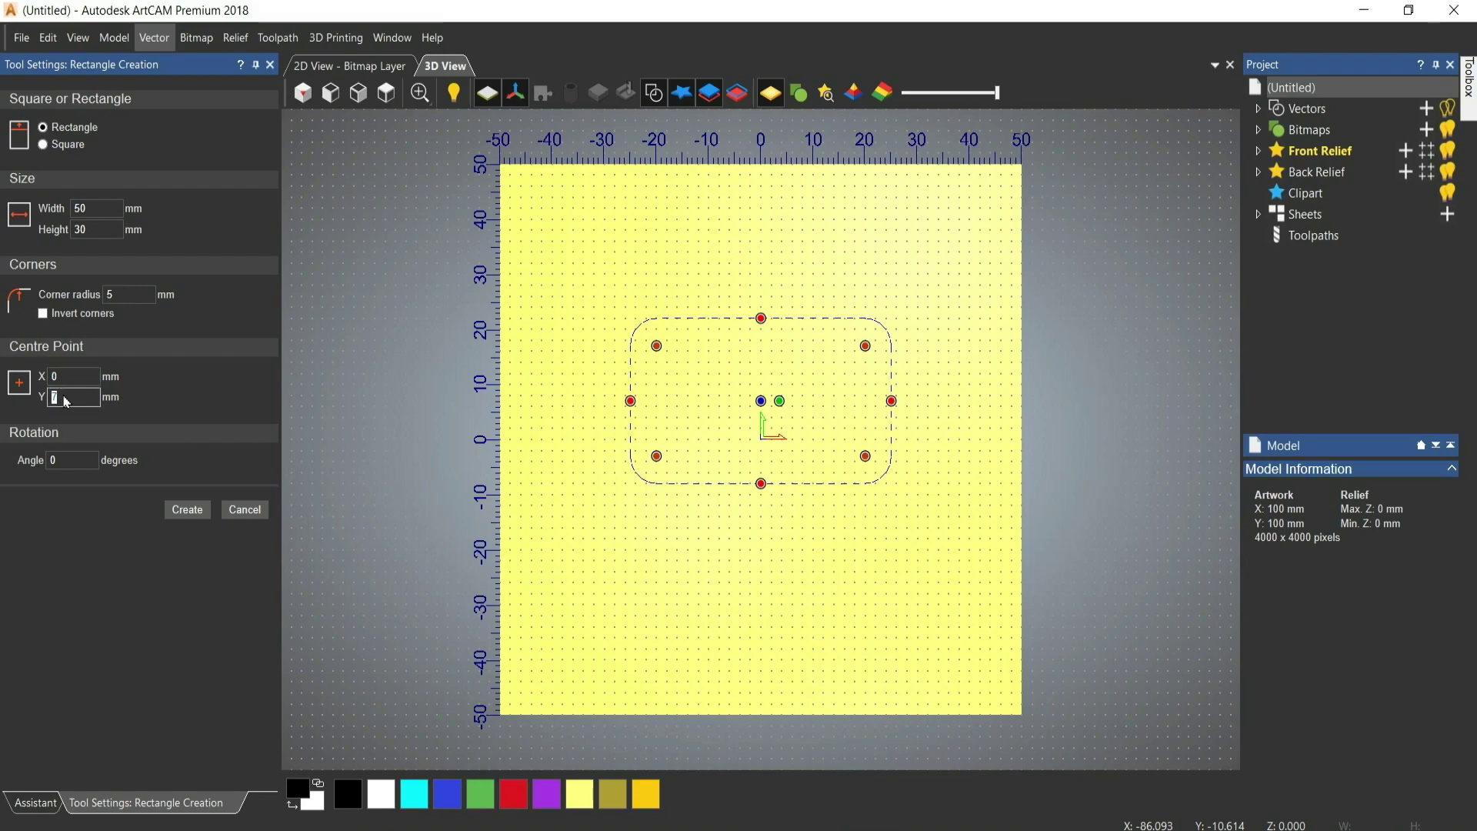
type("0")
key("Return")
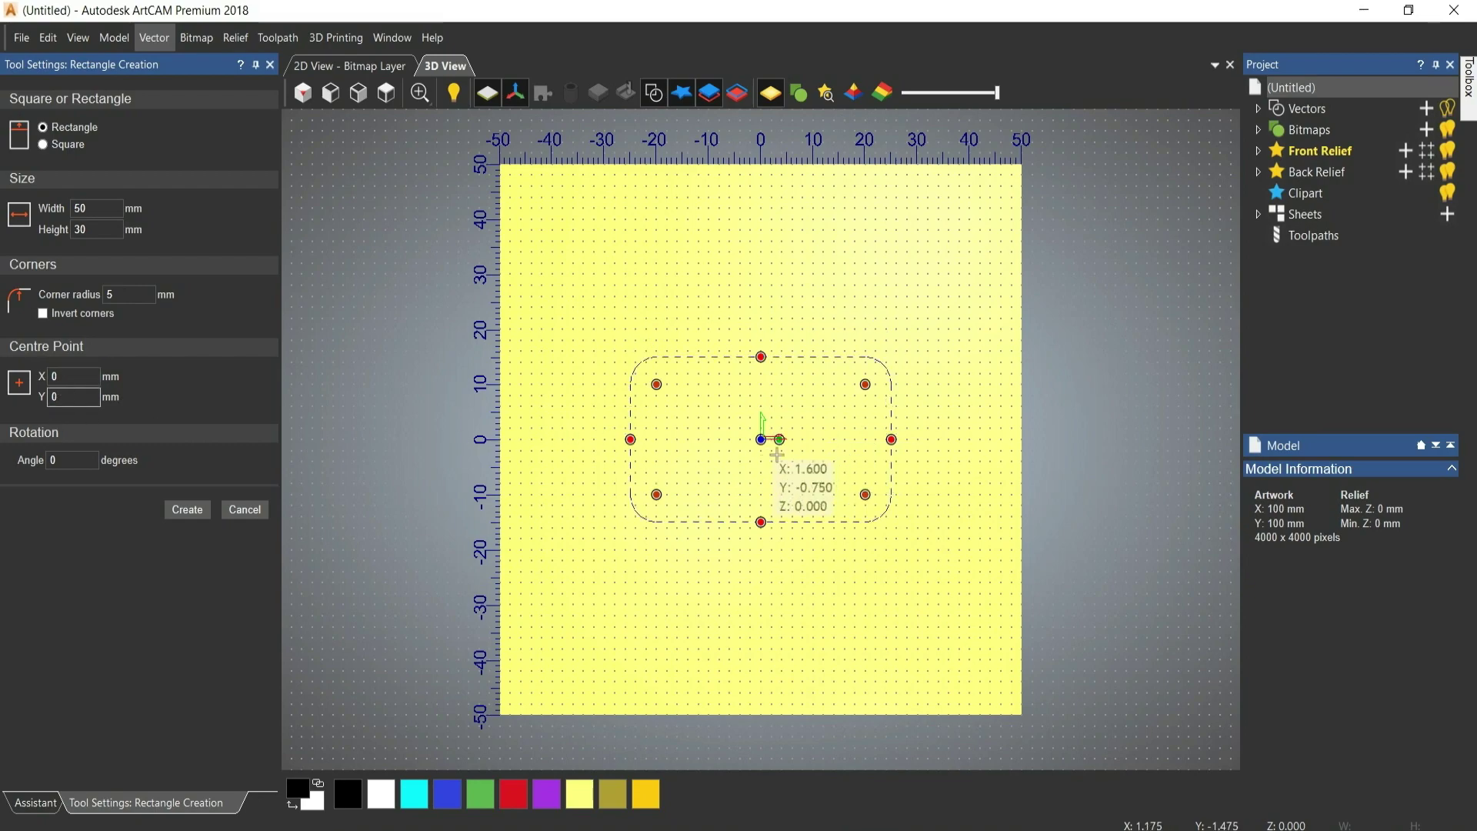
- Set the rectangle's rotation angle to 45 degrees
left_click(69, 466)
type("4")
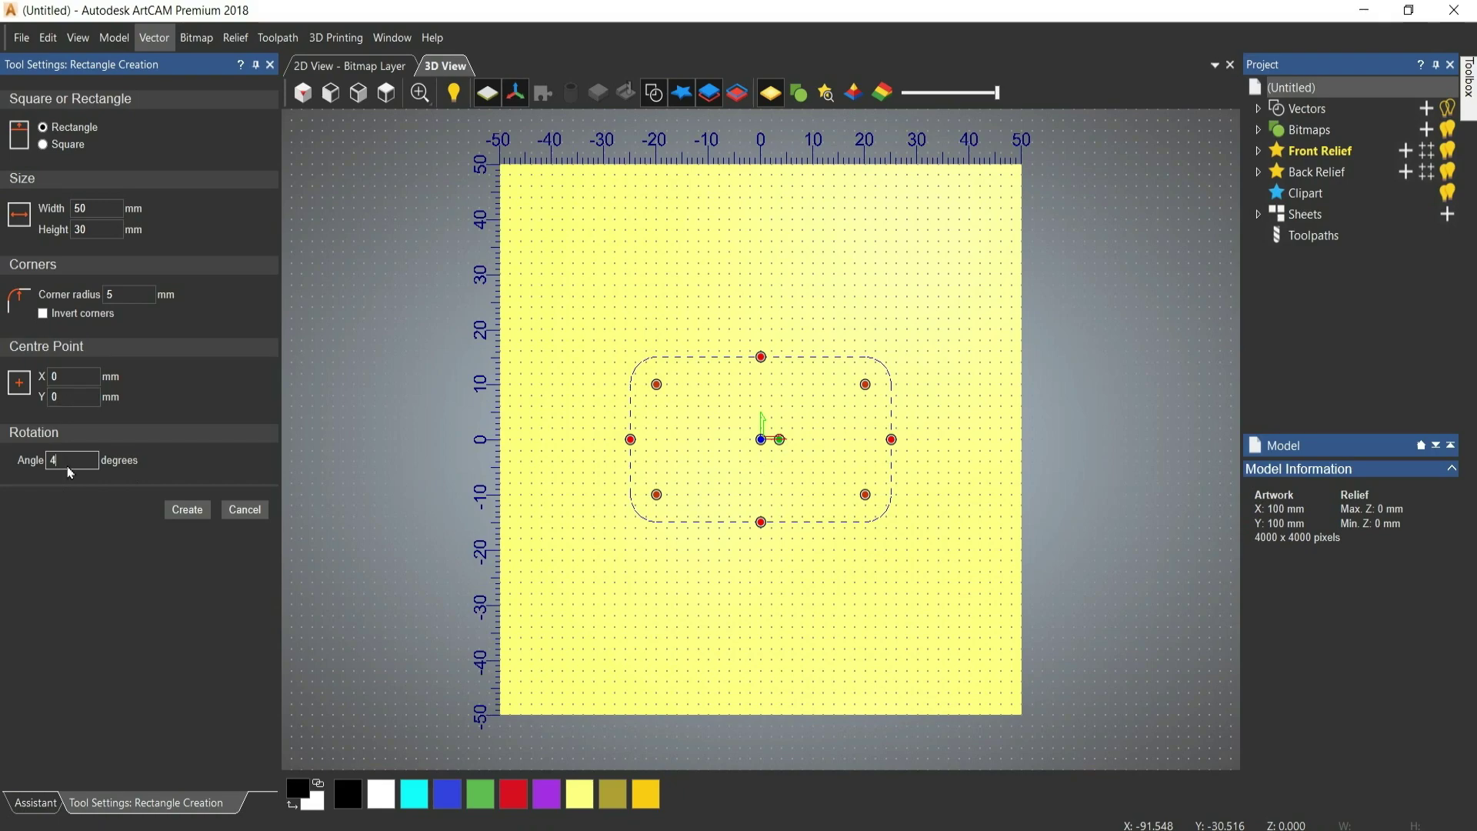
type("5")
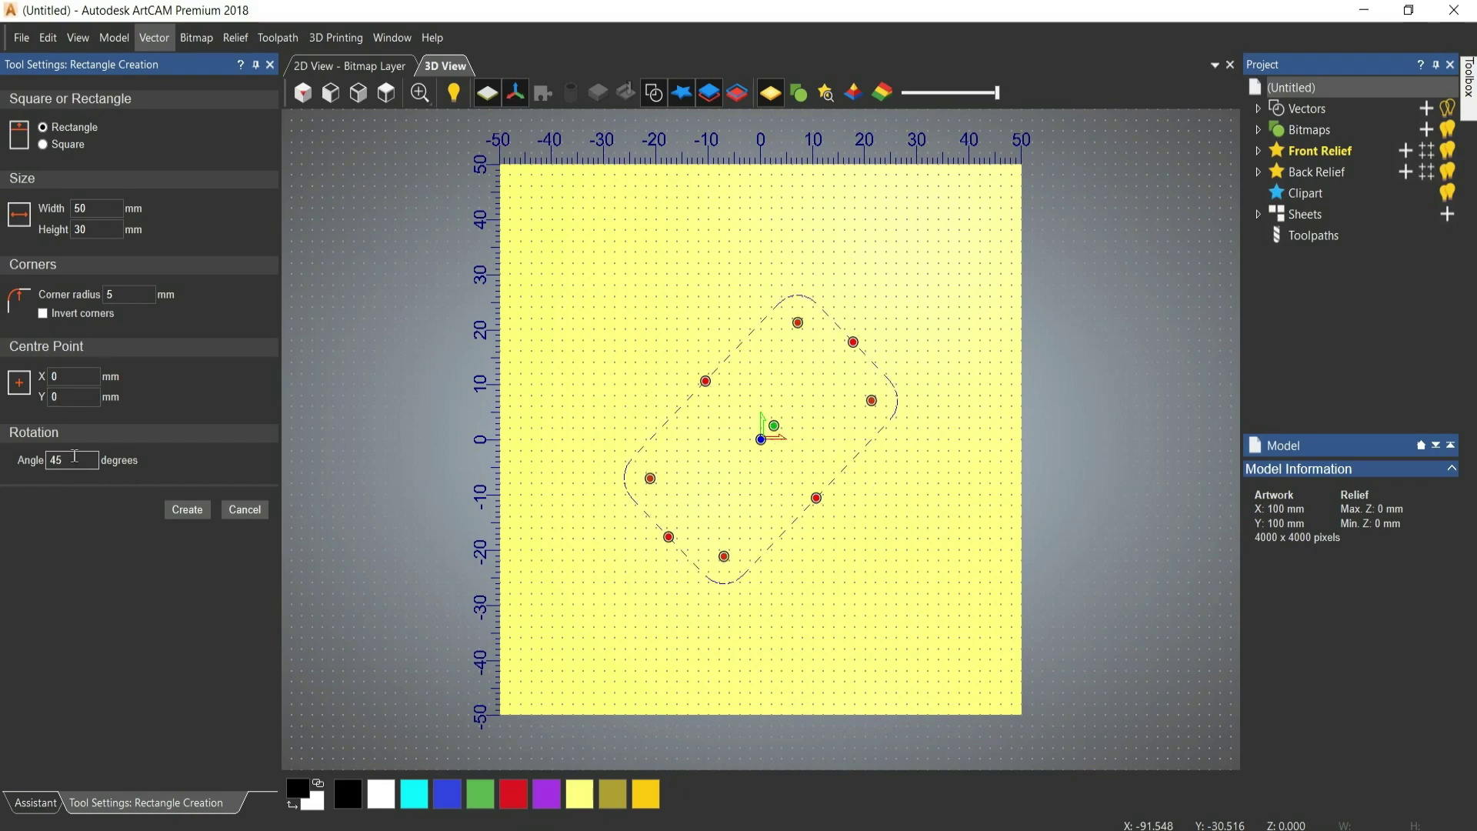
- Change the rectangle's rotation angle to 60 degrees, create the vector and leave the rectangle tool
key("BackSpace")
key("BackSpace")
type("60")
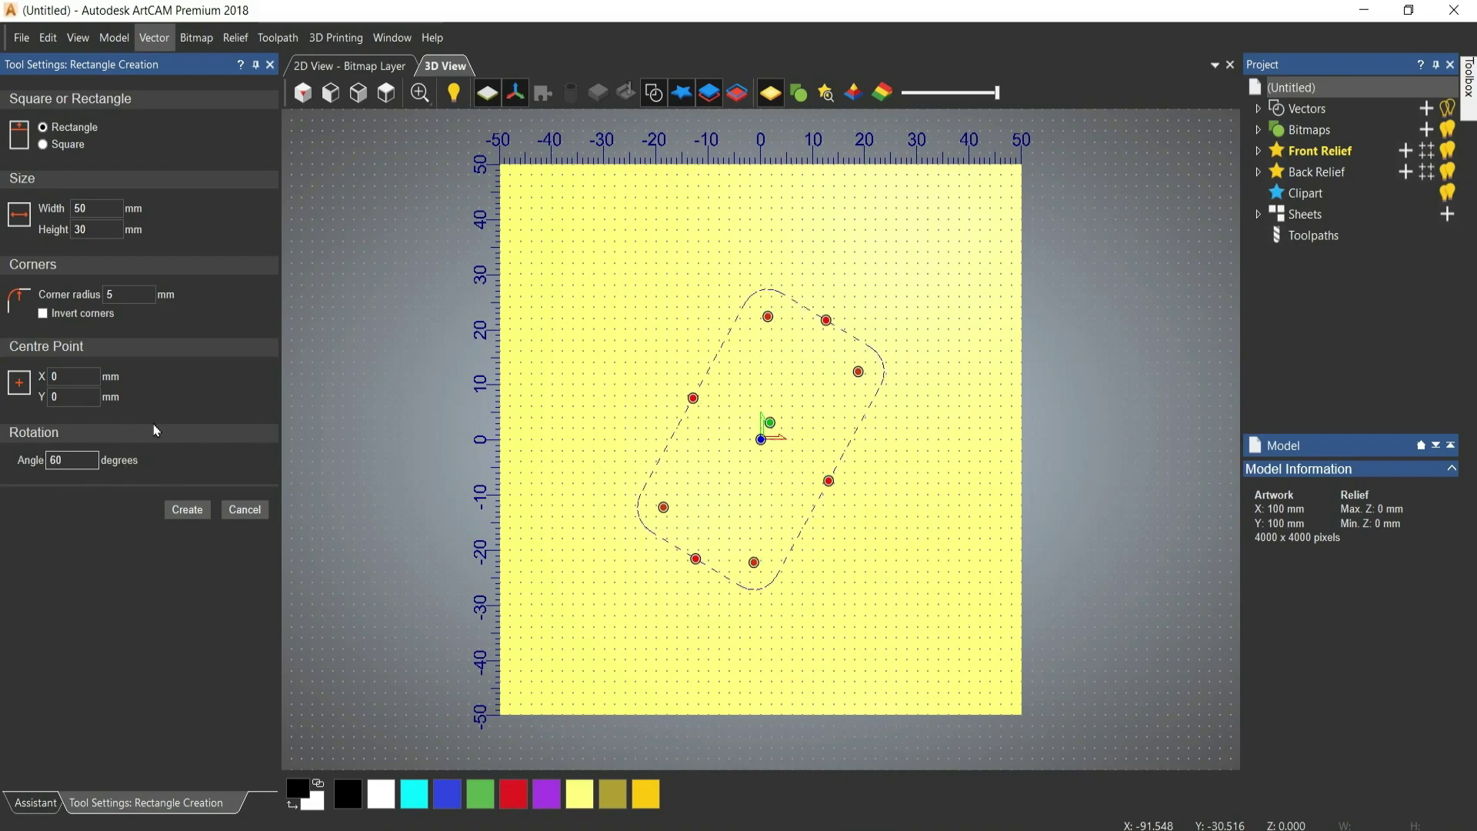
left_click(187, 510)
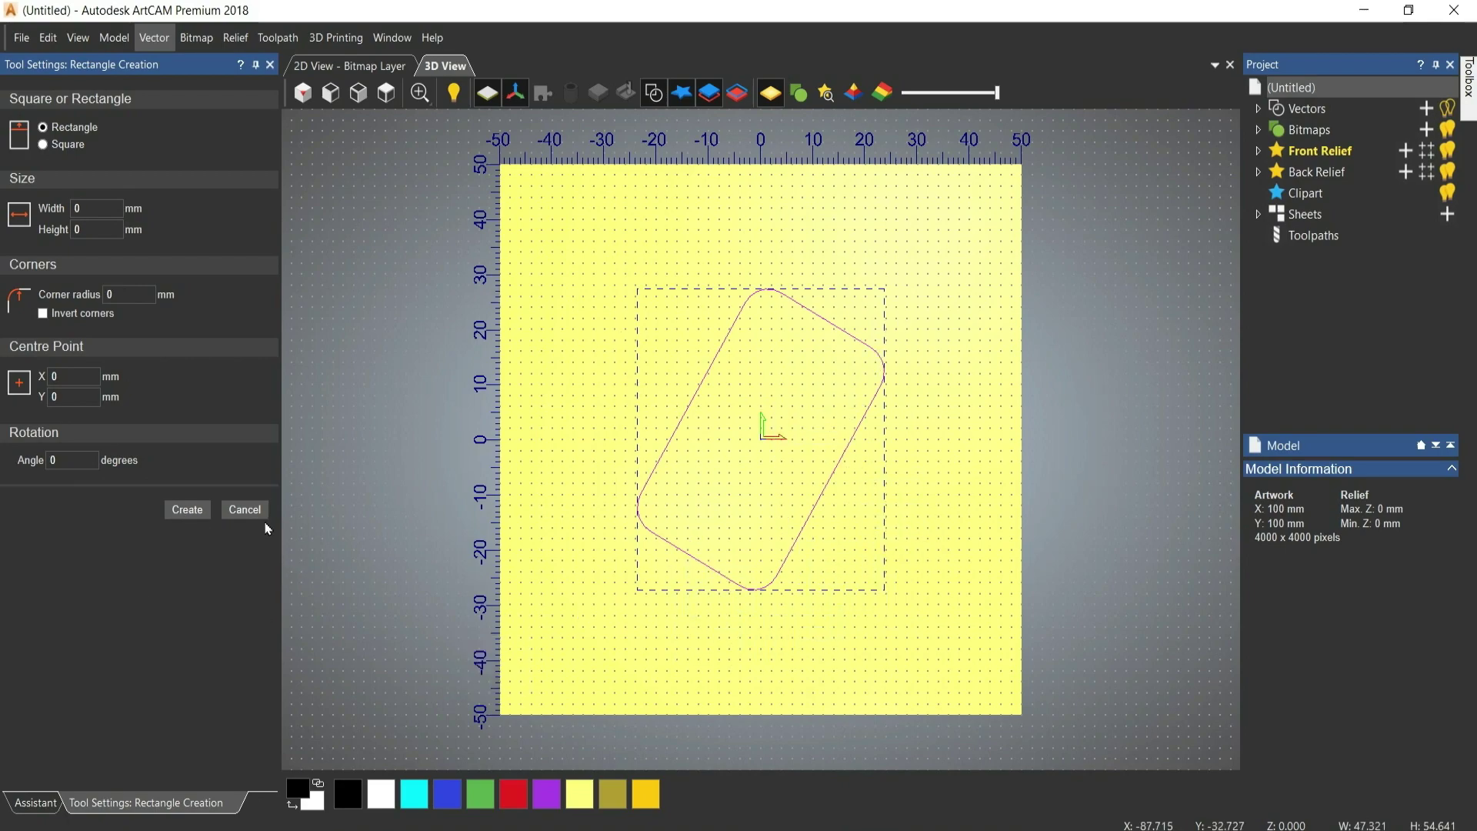
left_click(246, 510)
- Delete the rotated rounded rectangle from the model
left_click(452, 495)
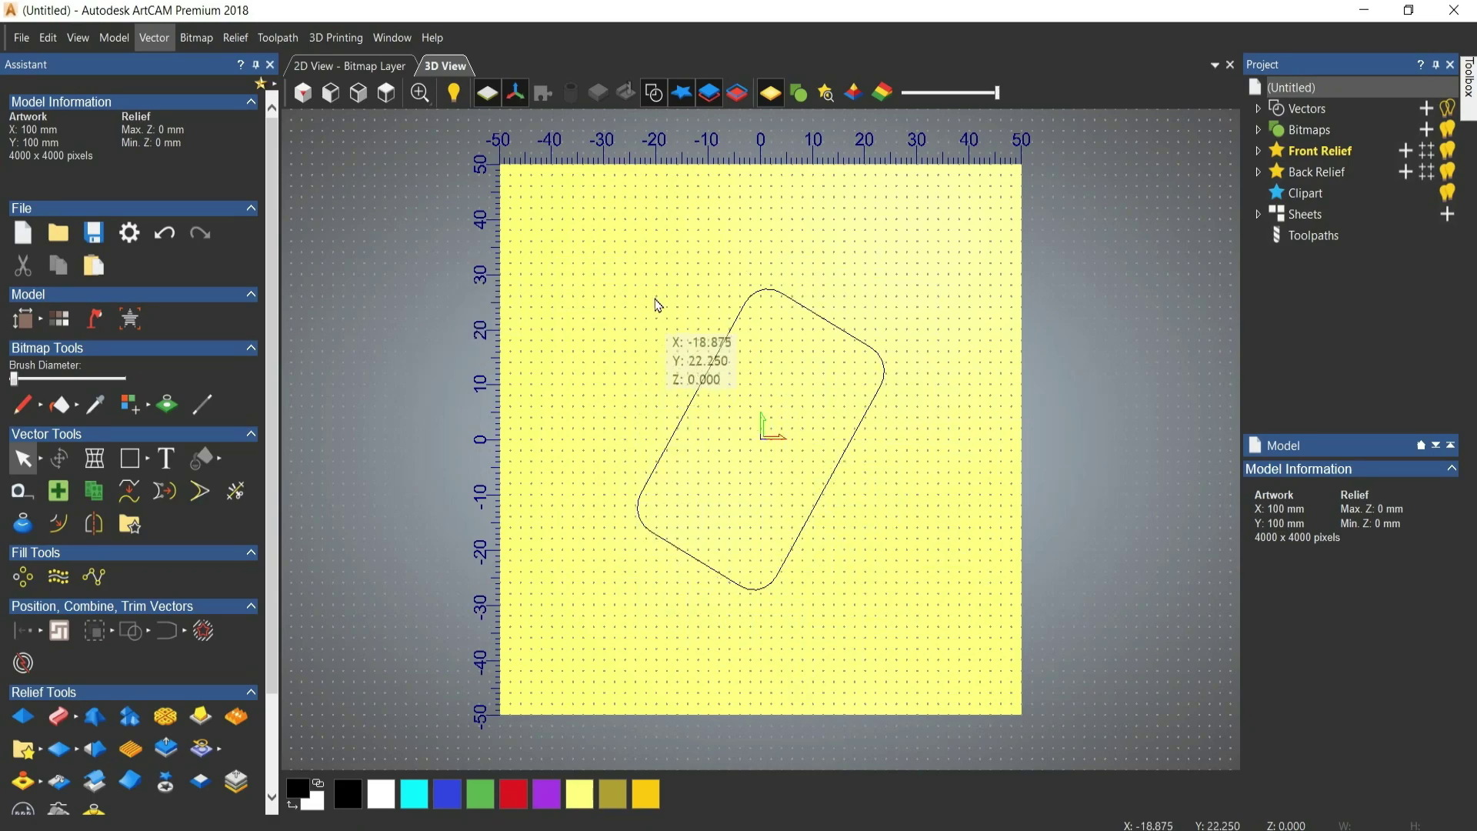
left_click_drag(635, 238, 932, 631)
key("Delete")
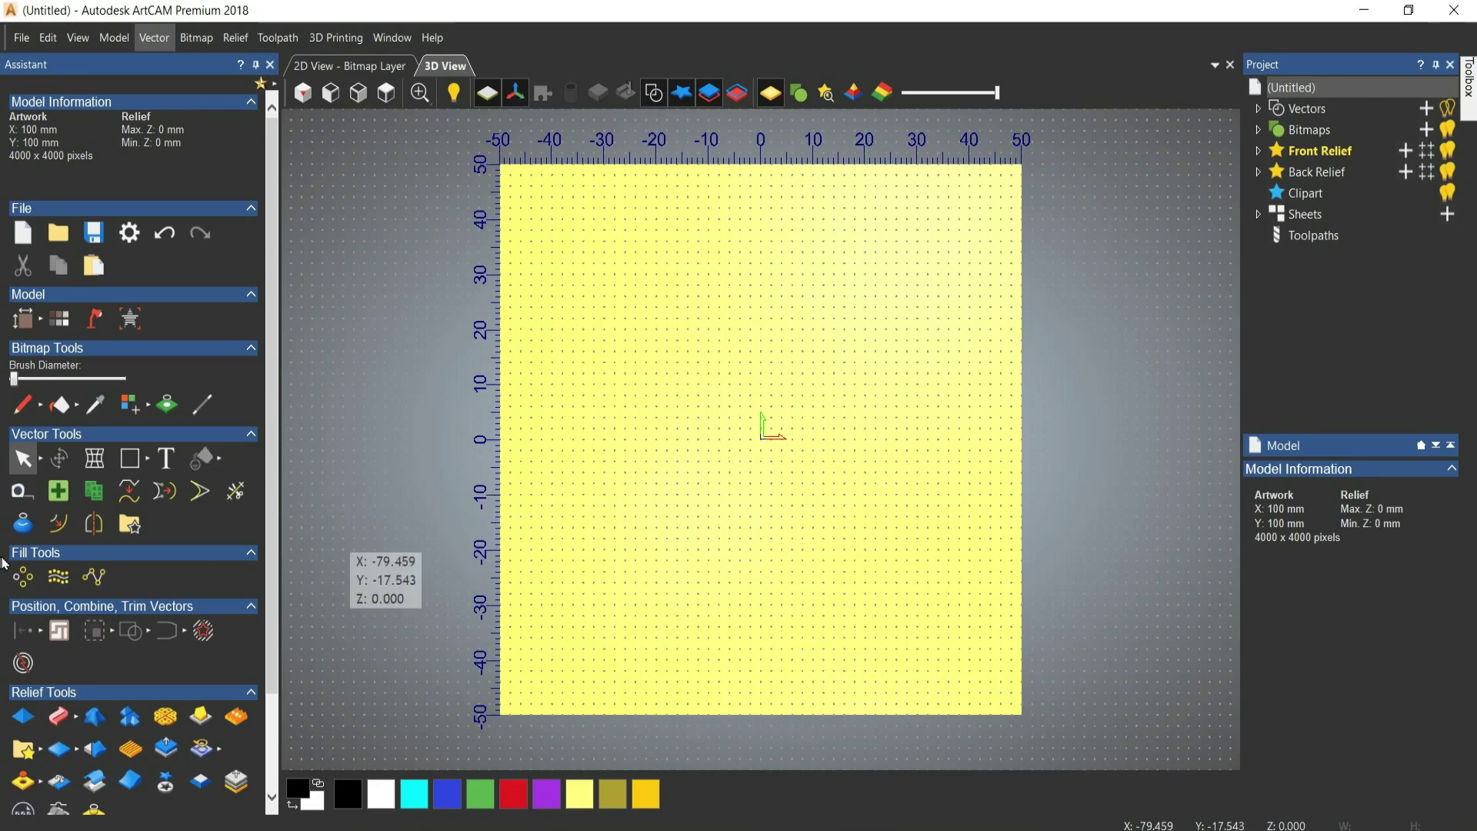
- Draw a circle vector with a radius of about 18 mm, centred near X -16, Y 20
left_click(150, 462)
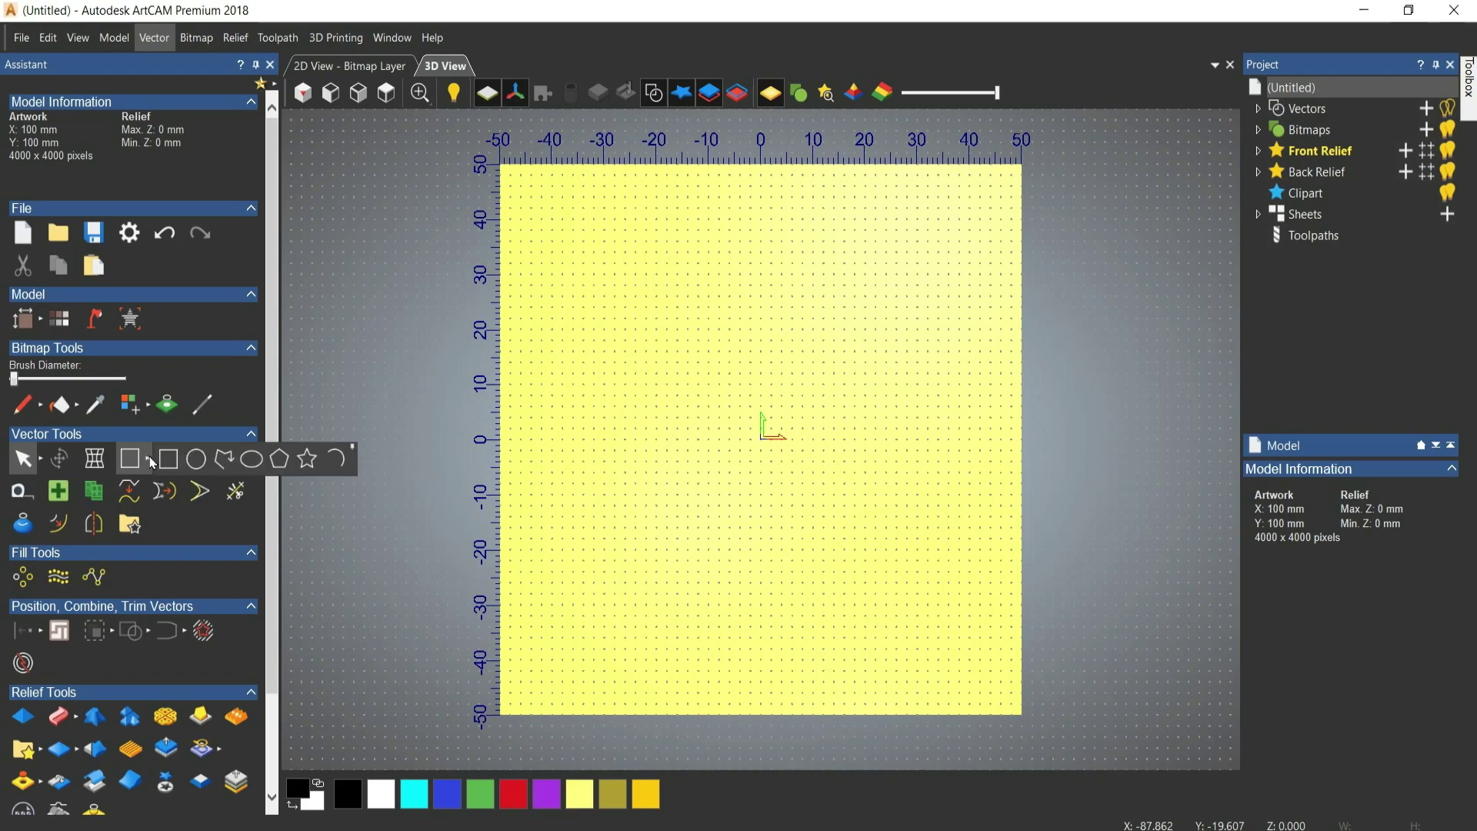
left_click(198, 469)
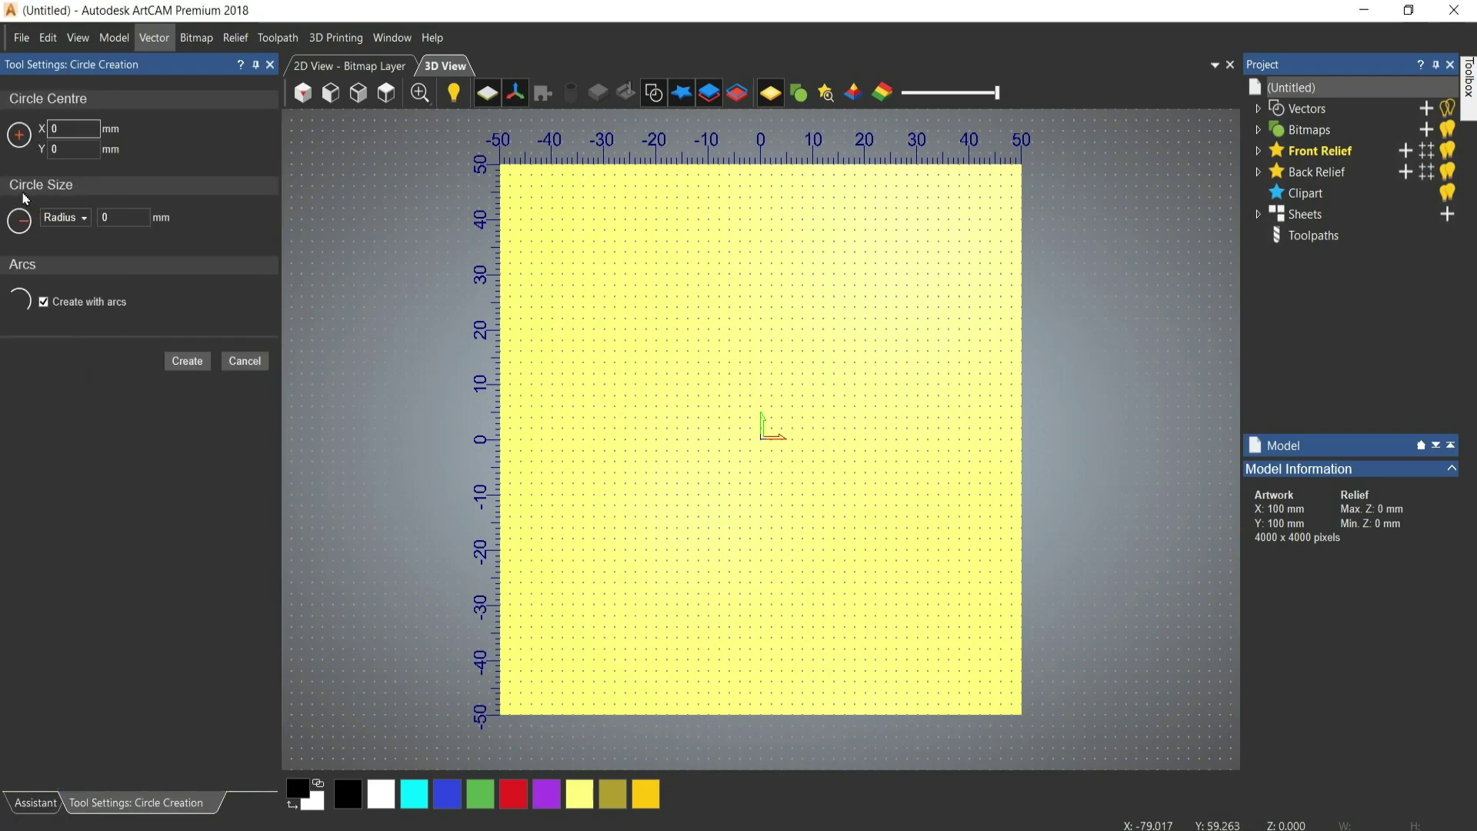
left_click_drag(676, 329, 771, 329)
- Set the circle's centre to X 0, Y 0
double_click(88, 134)
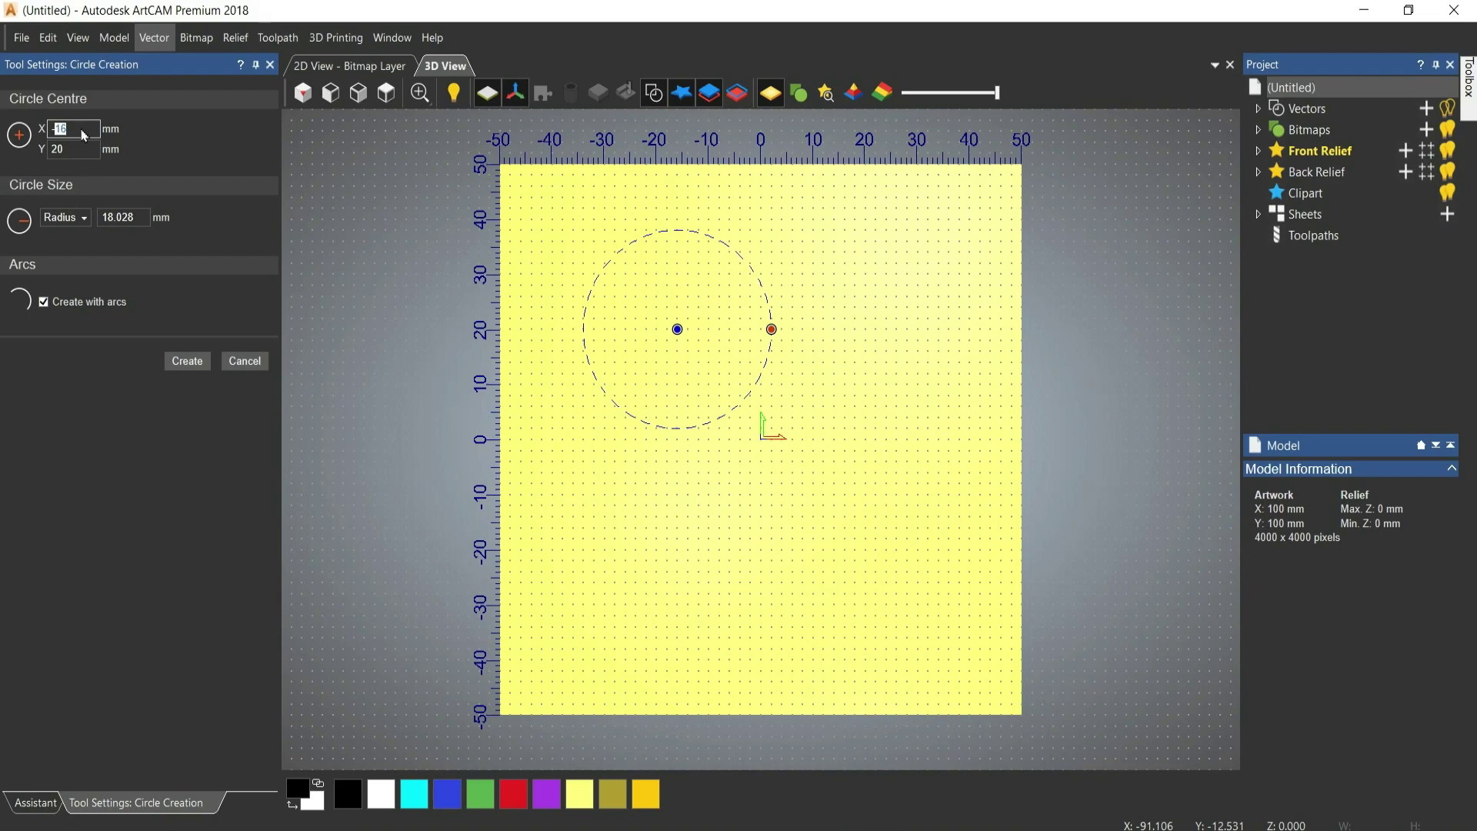
type("0")
key("Return")
double_click(89, 150)
key("Return")
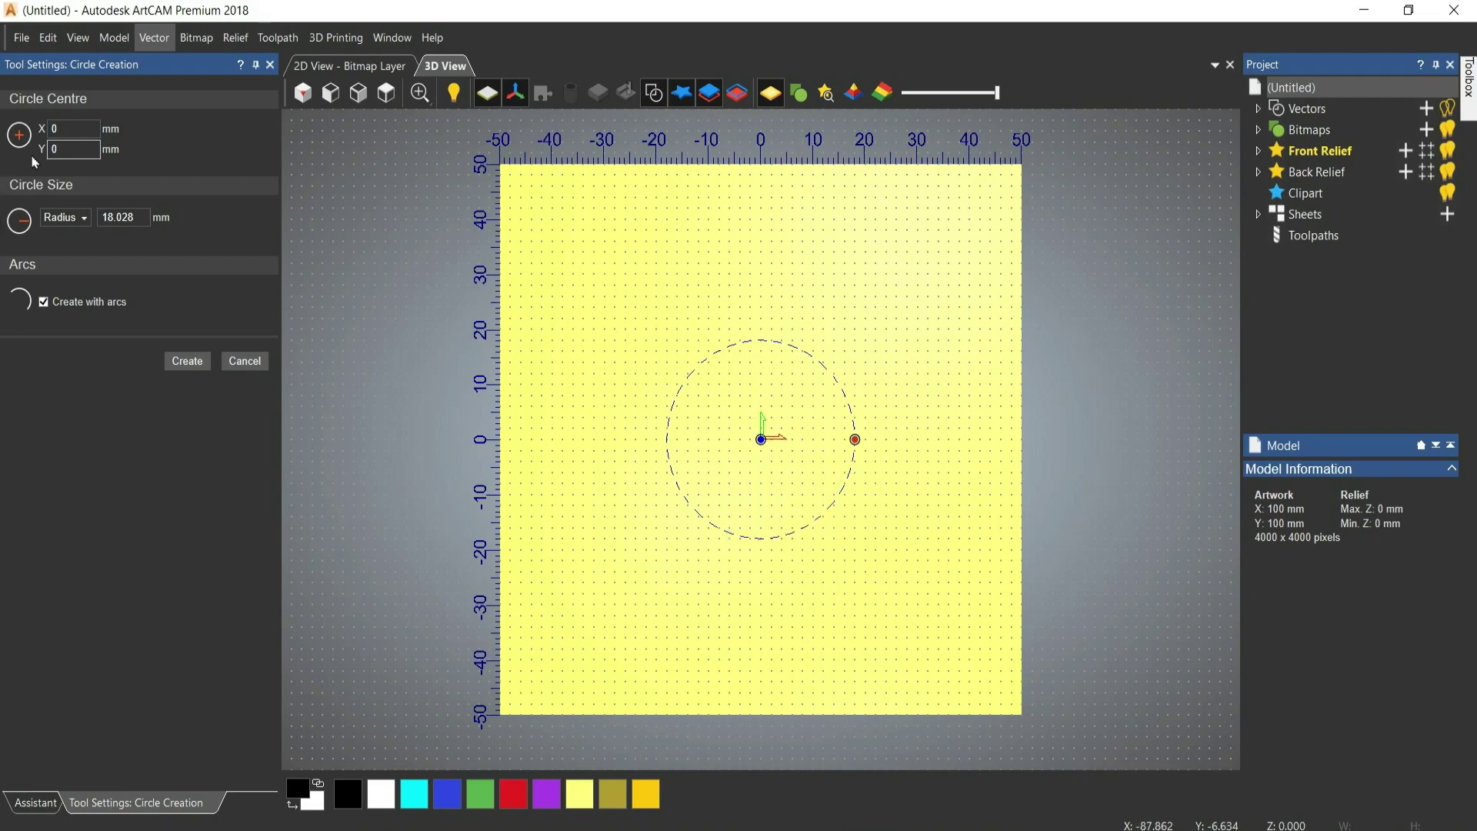
- Set the circle's size by radius, with a value of 25 mm
left_click(87, 222)
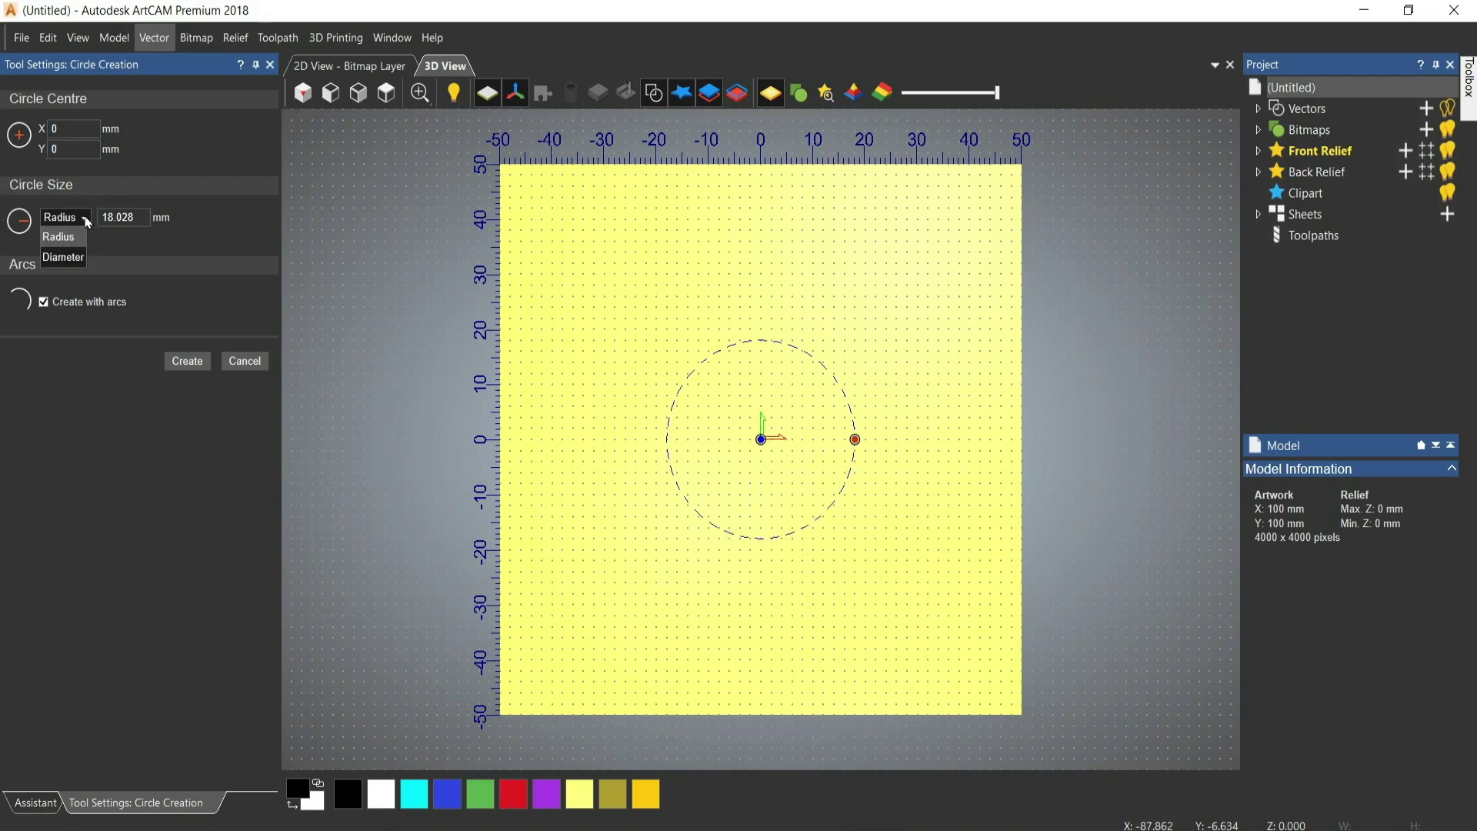
left_click(73, 258)
left_click(83, 221)
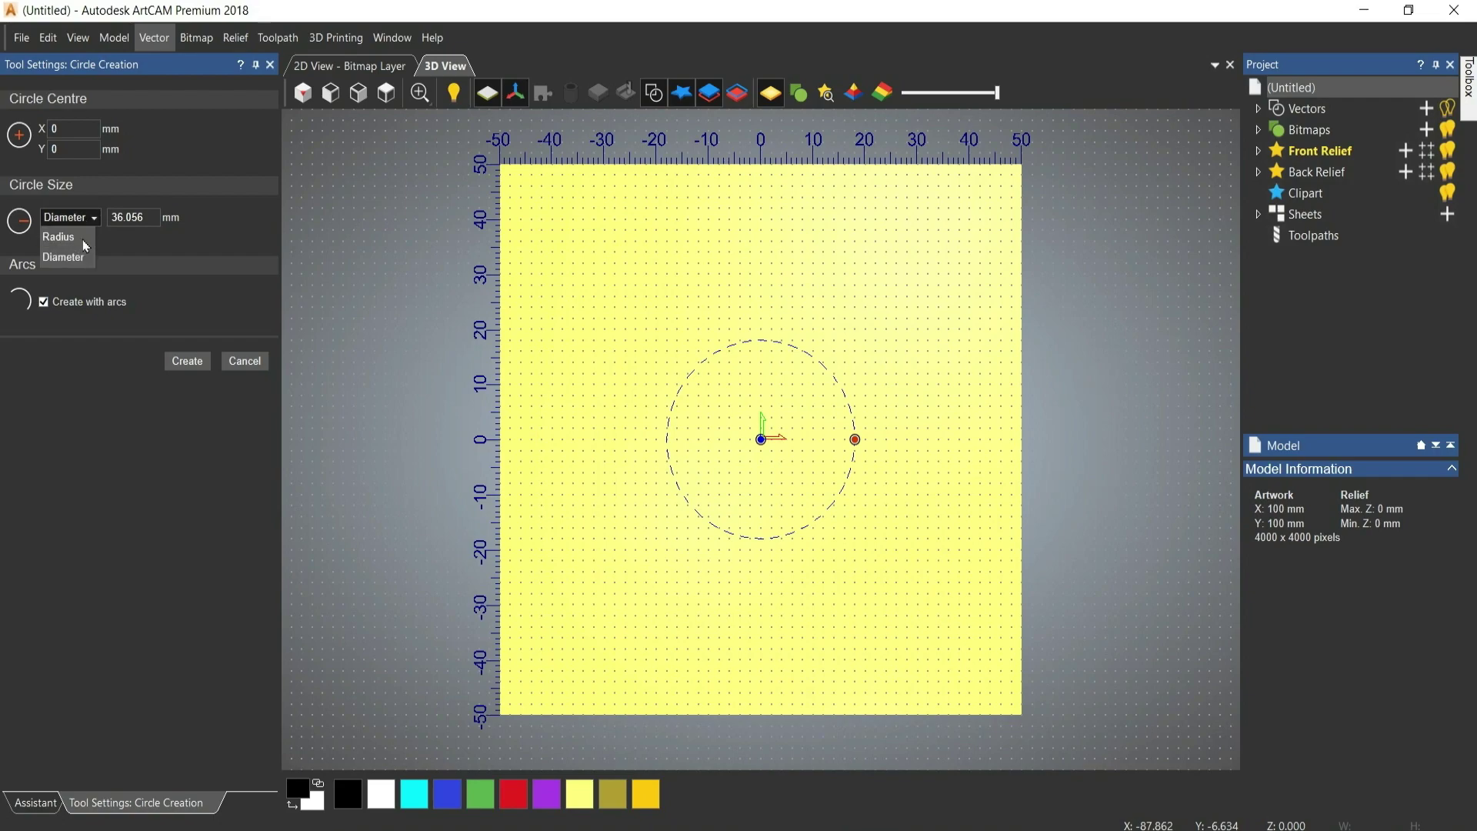
left_click(81, 239)
double_click(128, 218)
type("25")
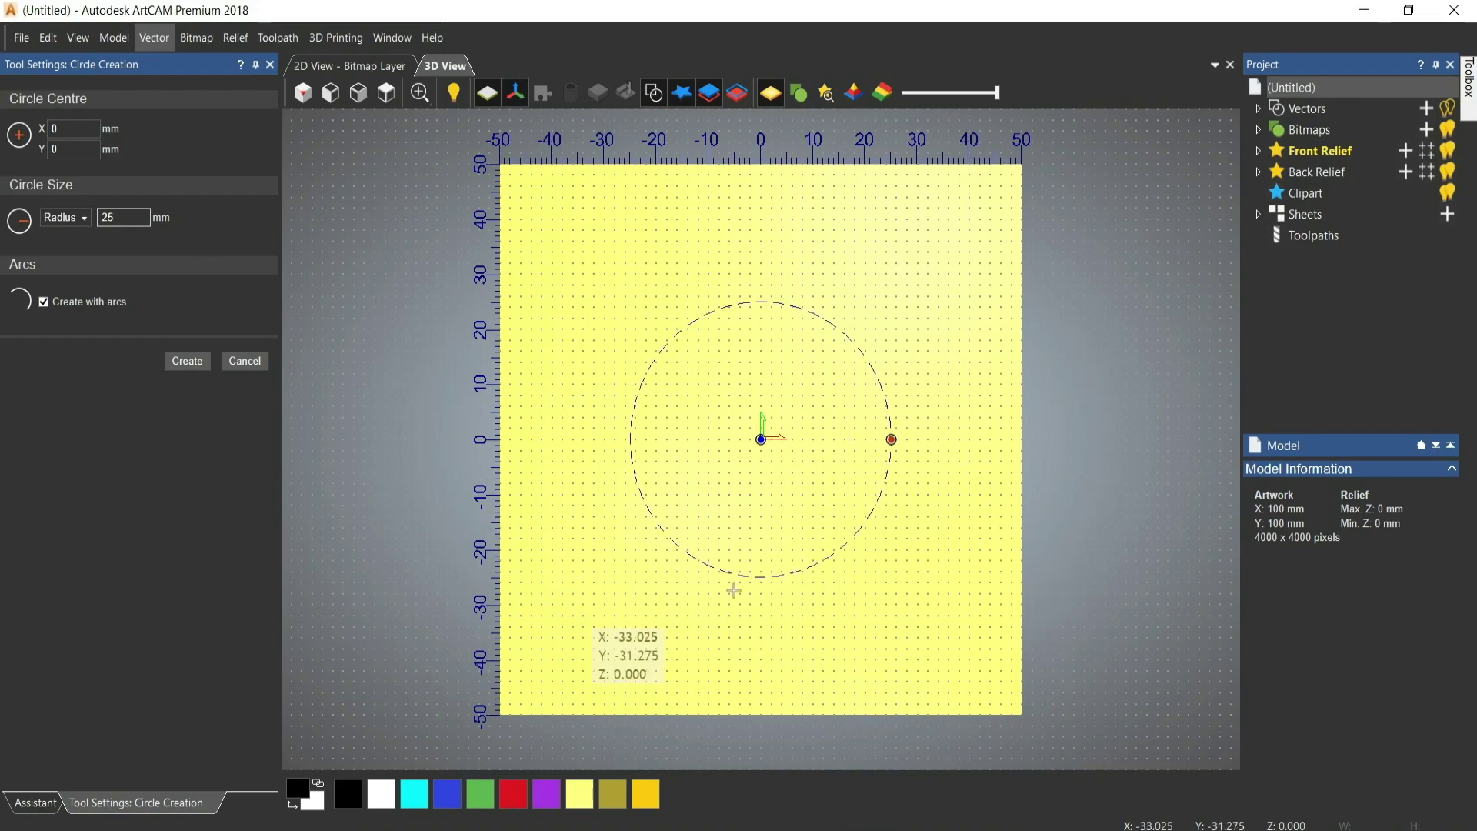
- Switch the circle's size mode to Diameter and back to Radius, and create the circle vector
left_click(87, 224)
left_click(70, 259)
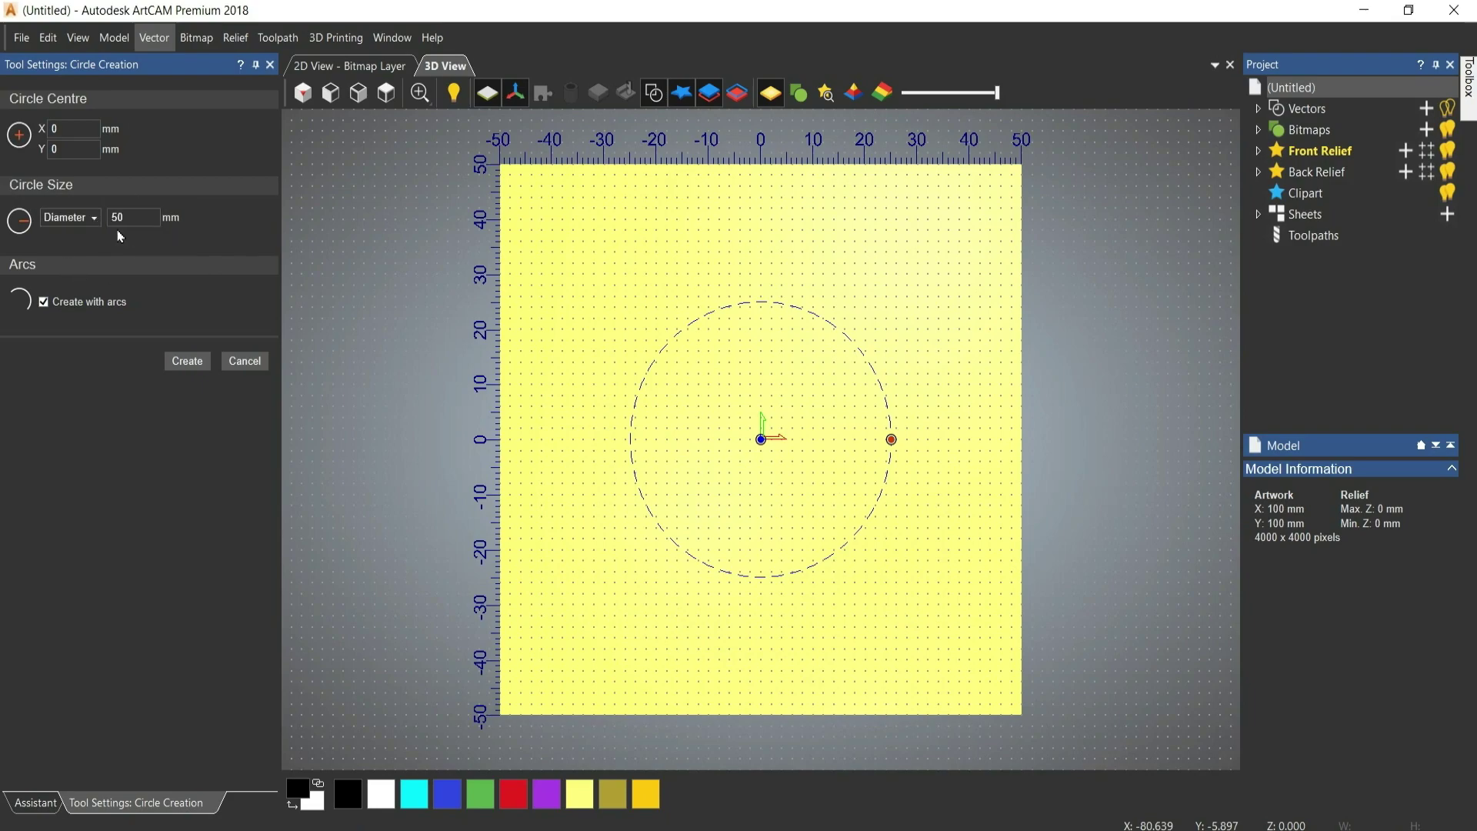
left_click(81, 220)
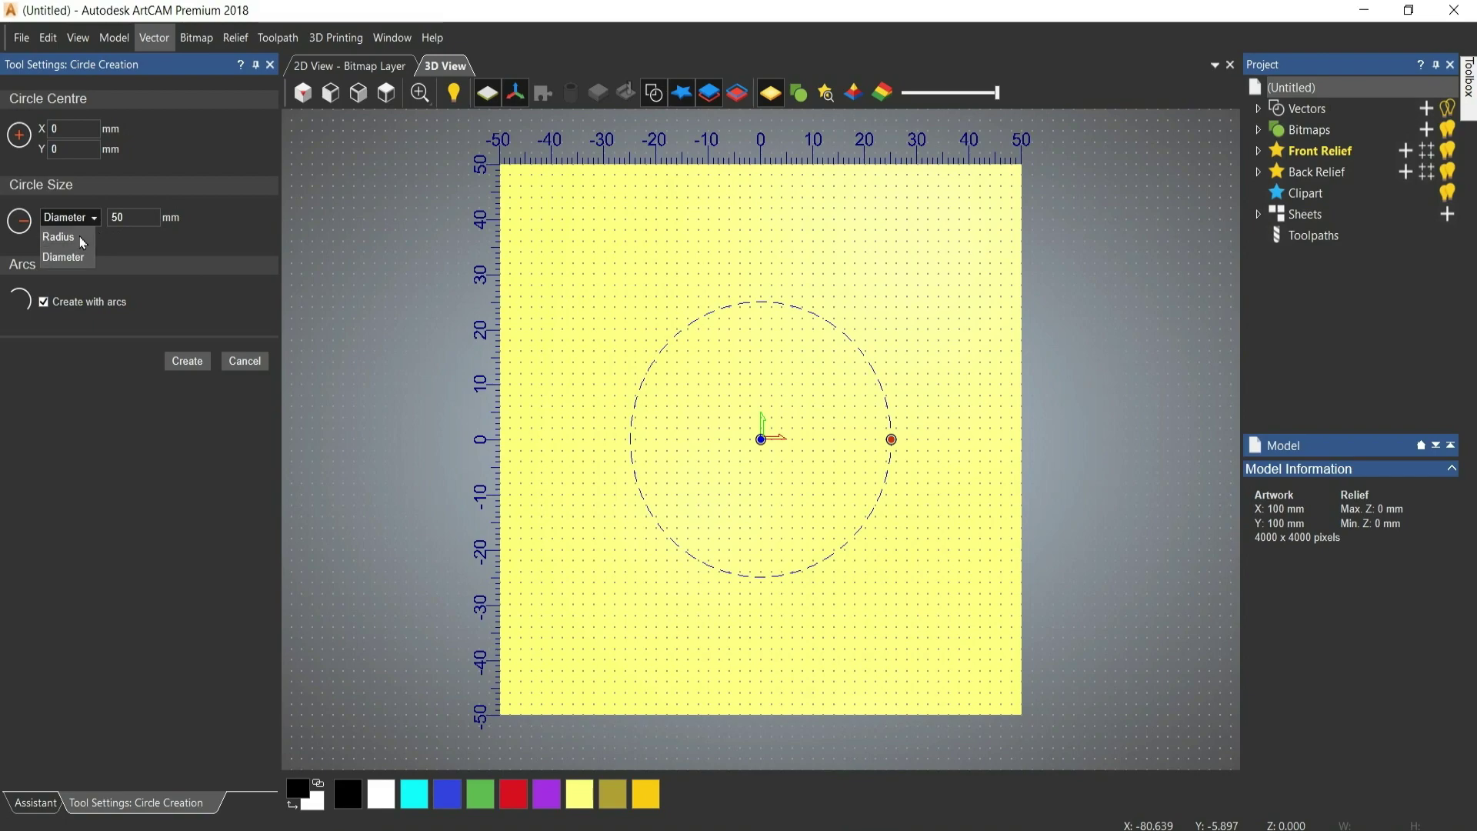
left_click(81, 238)
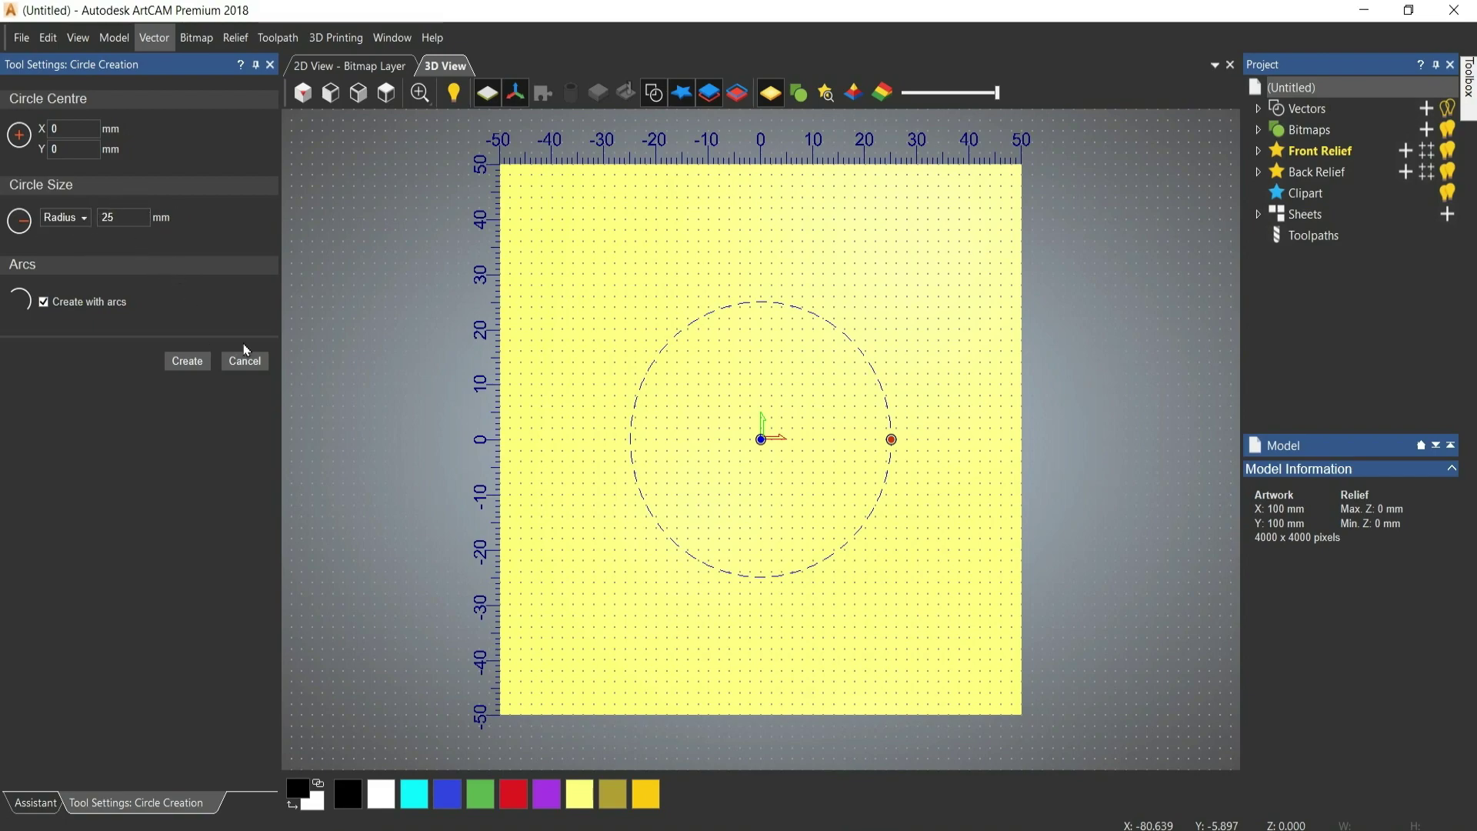
left_click(195, 361)
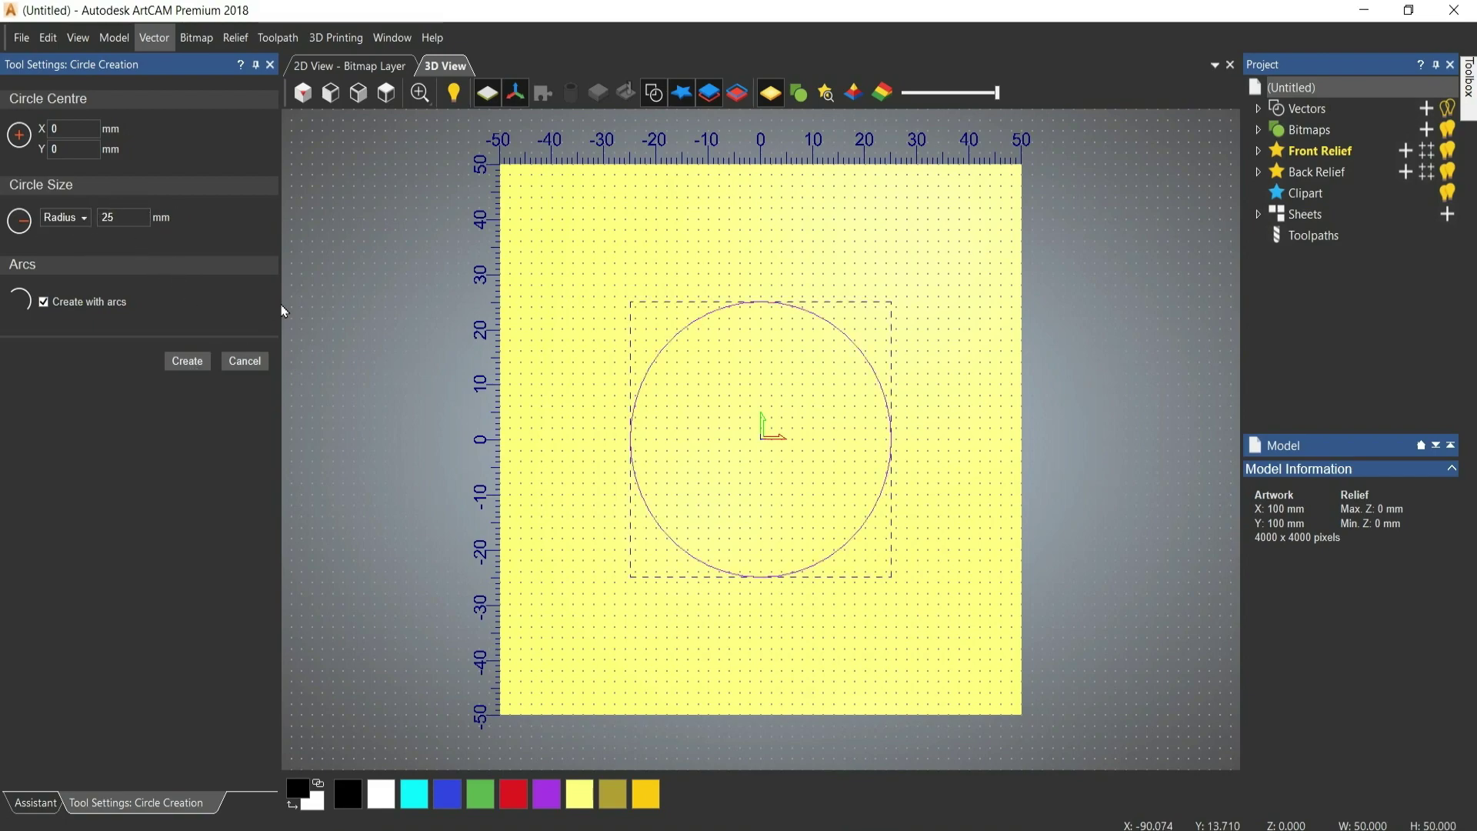
left_click(244, 363)
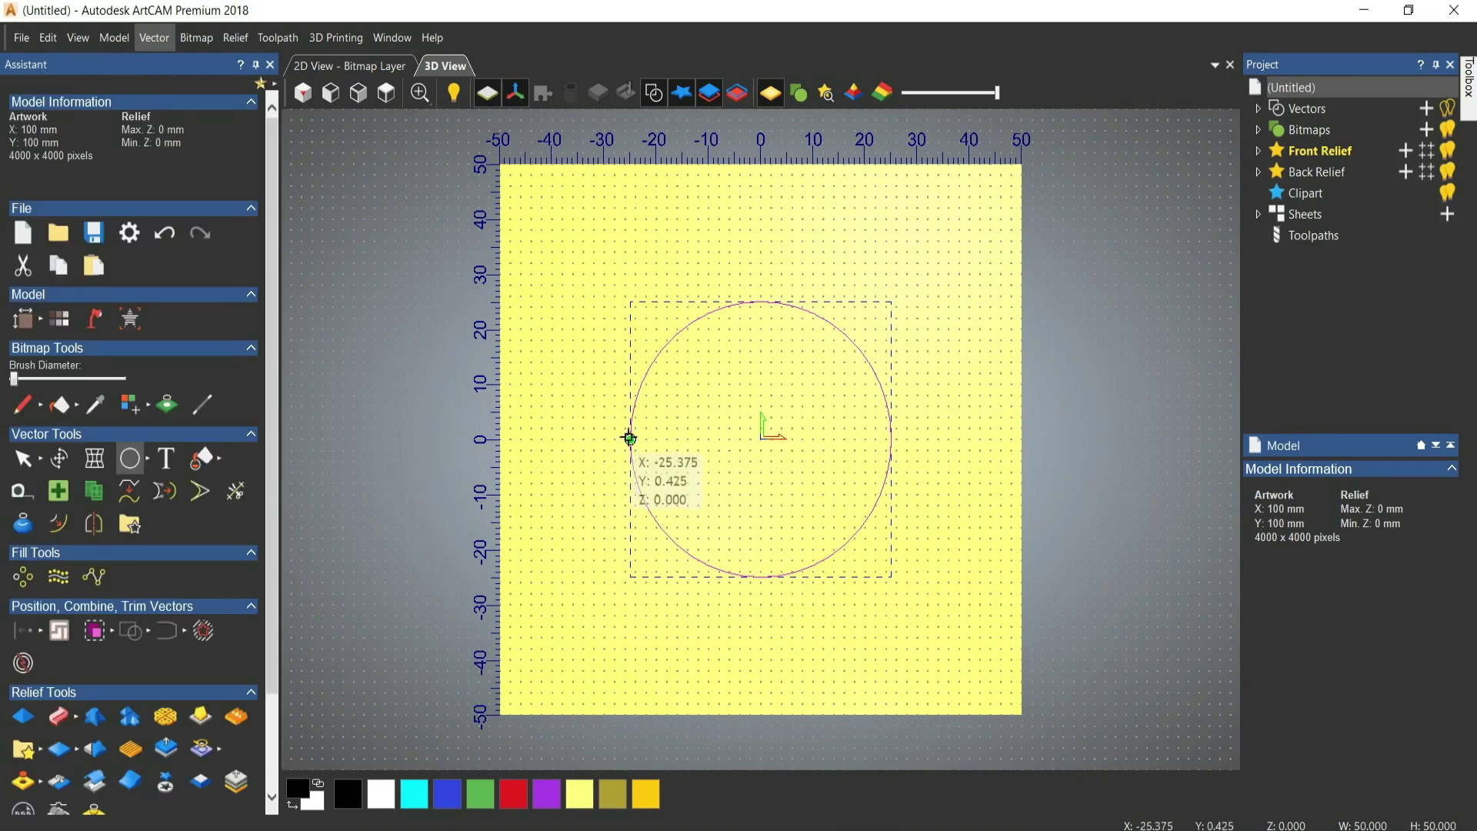
- Delete the 25 mm radius circle from the model
left_click(593, 437)
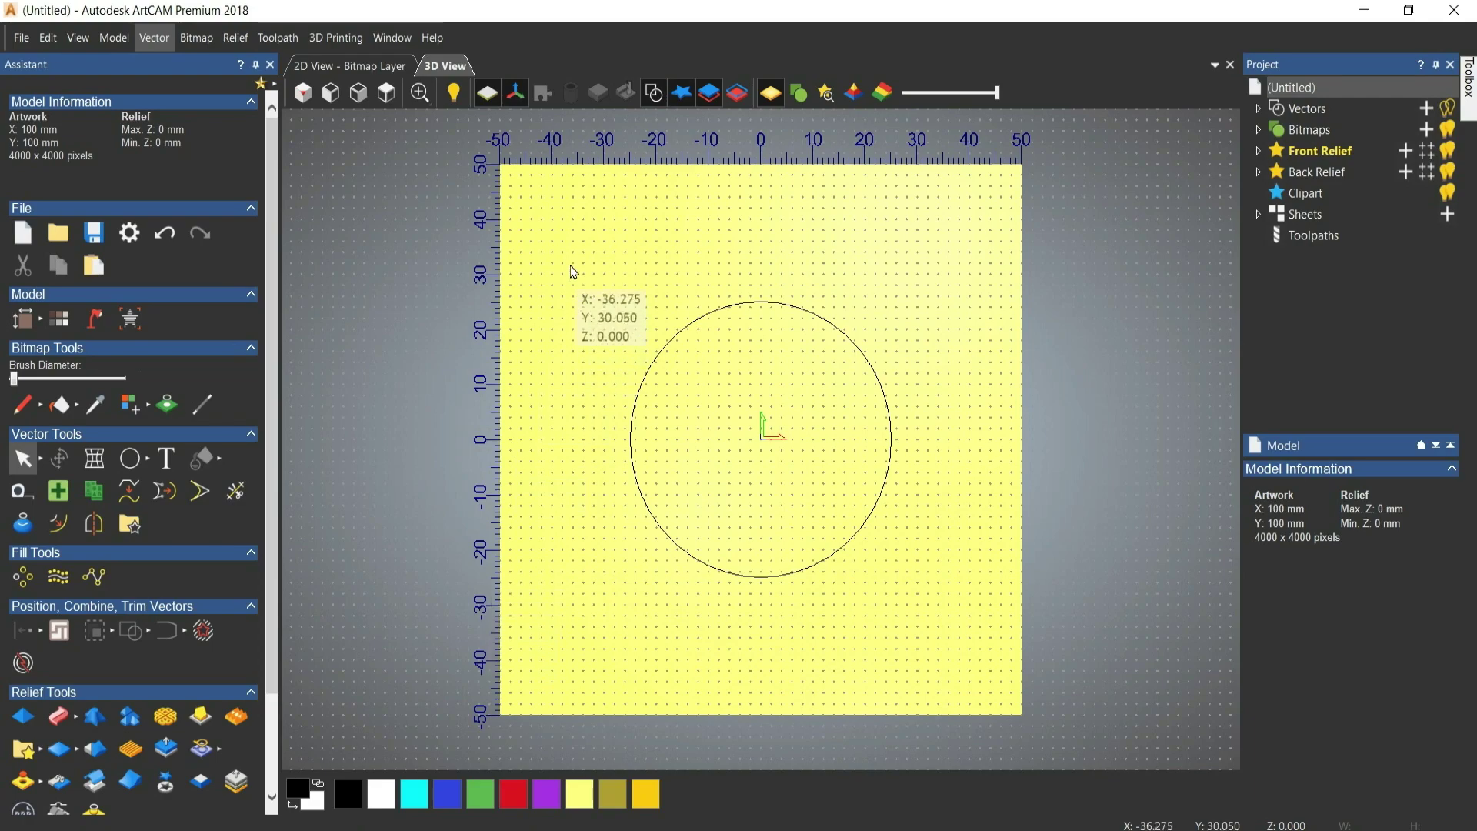
left_click_drag(567, 254, 928, 623)
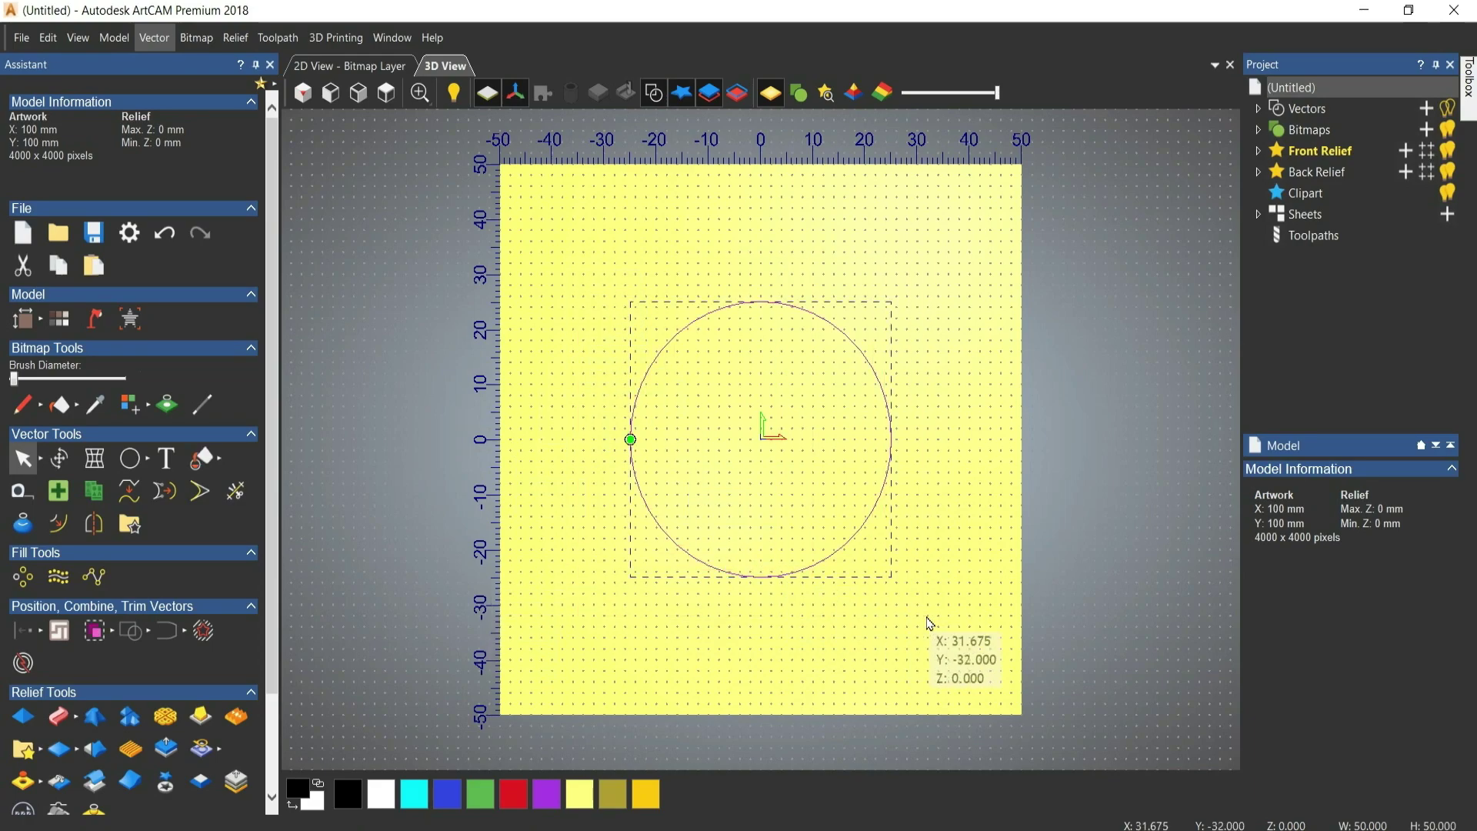
key("Delete")
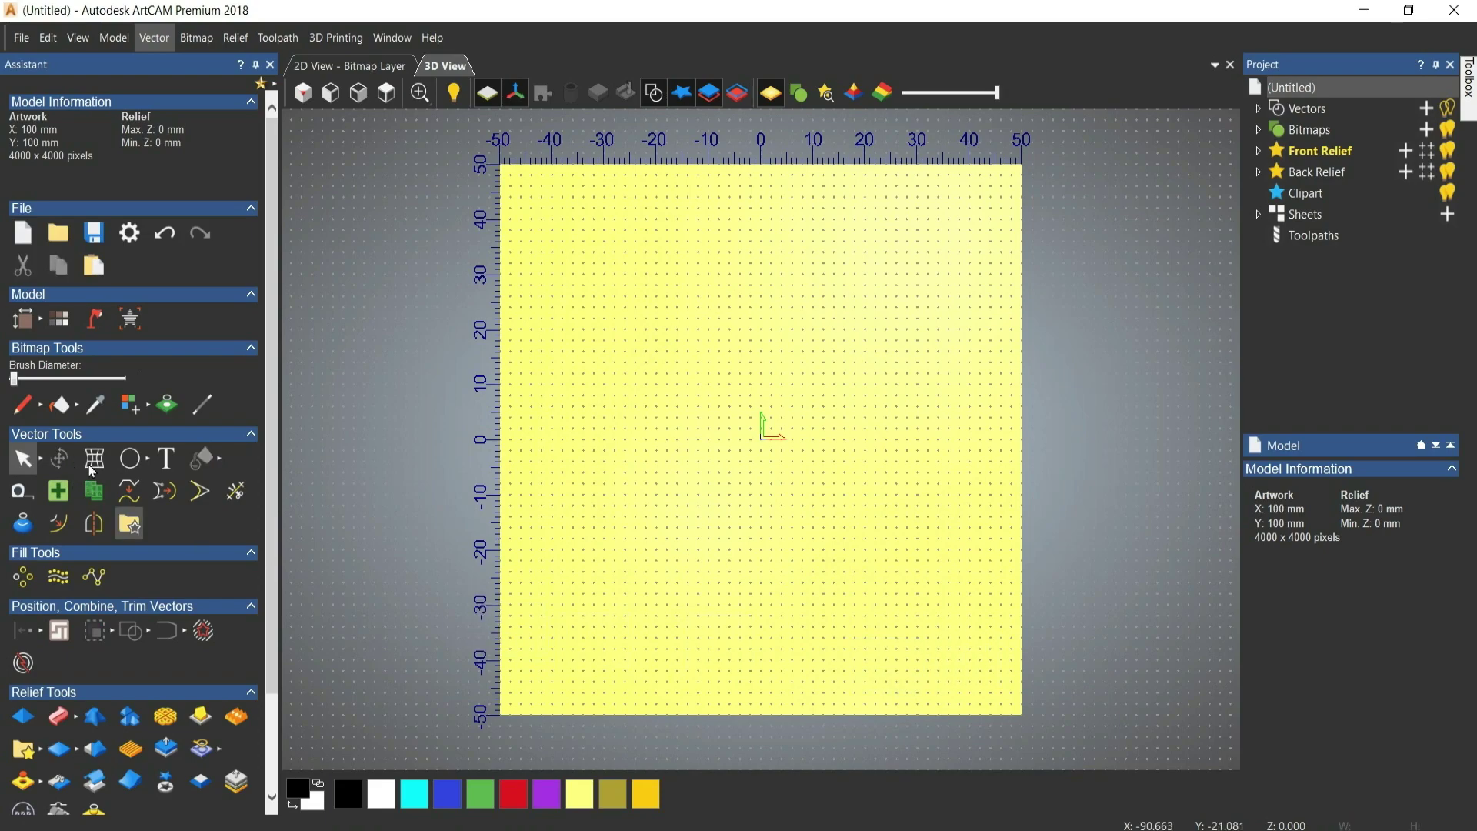
- Draw an open straight-segment polyline about 62 × 69 mm around the origin, with smooth drawing and adding to existing lines turned off
left_click(146, 458)
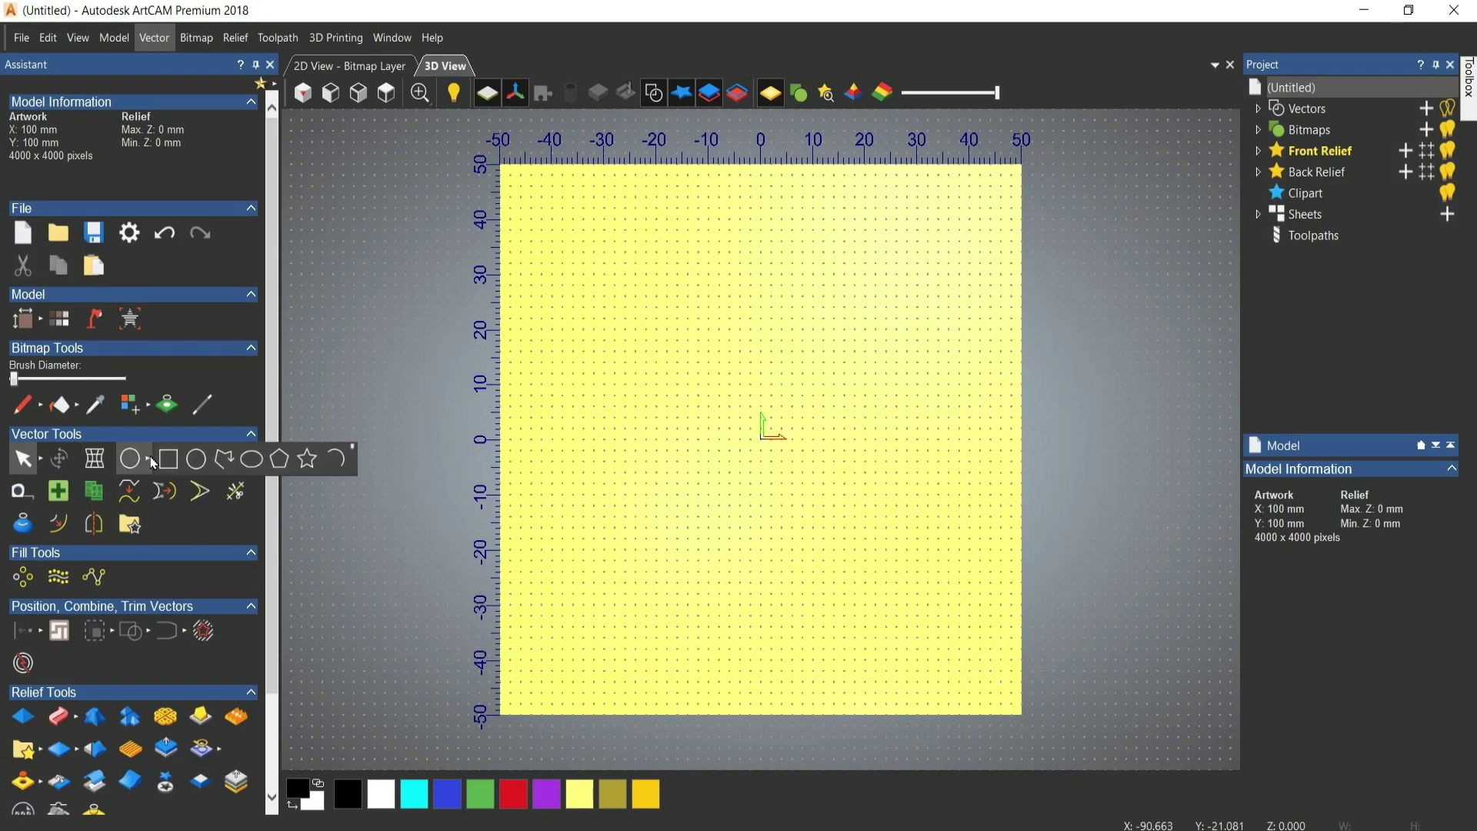
left_click(230, 466)
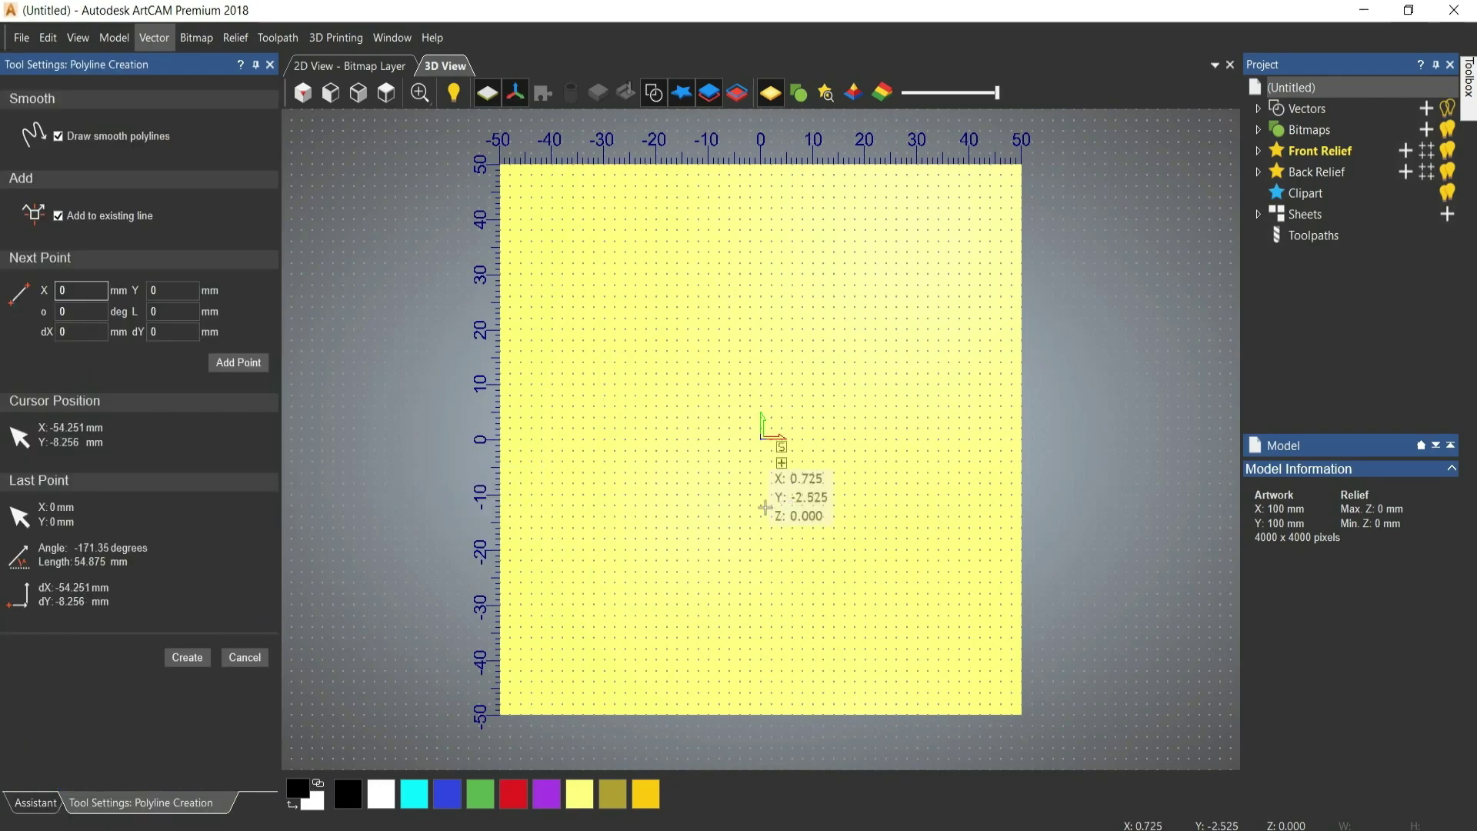
left_click(58, 136)
left_click(58, 216)
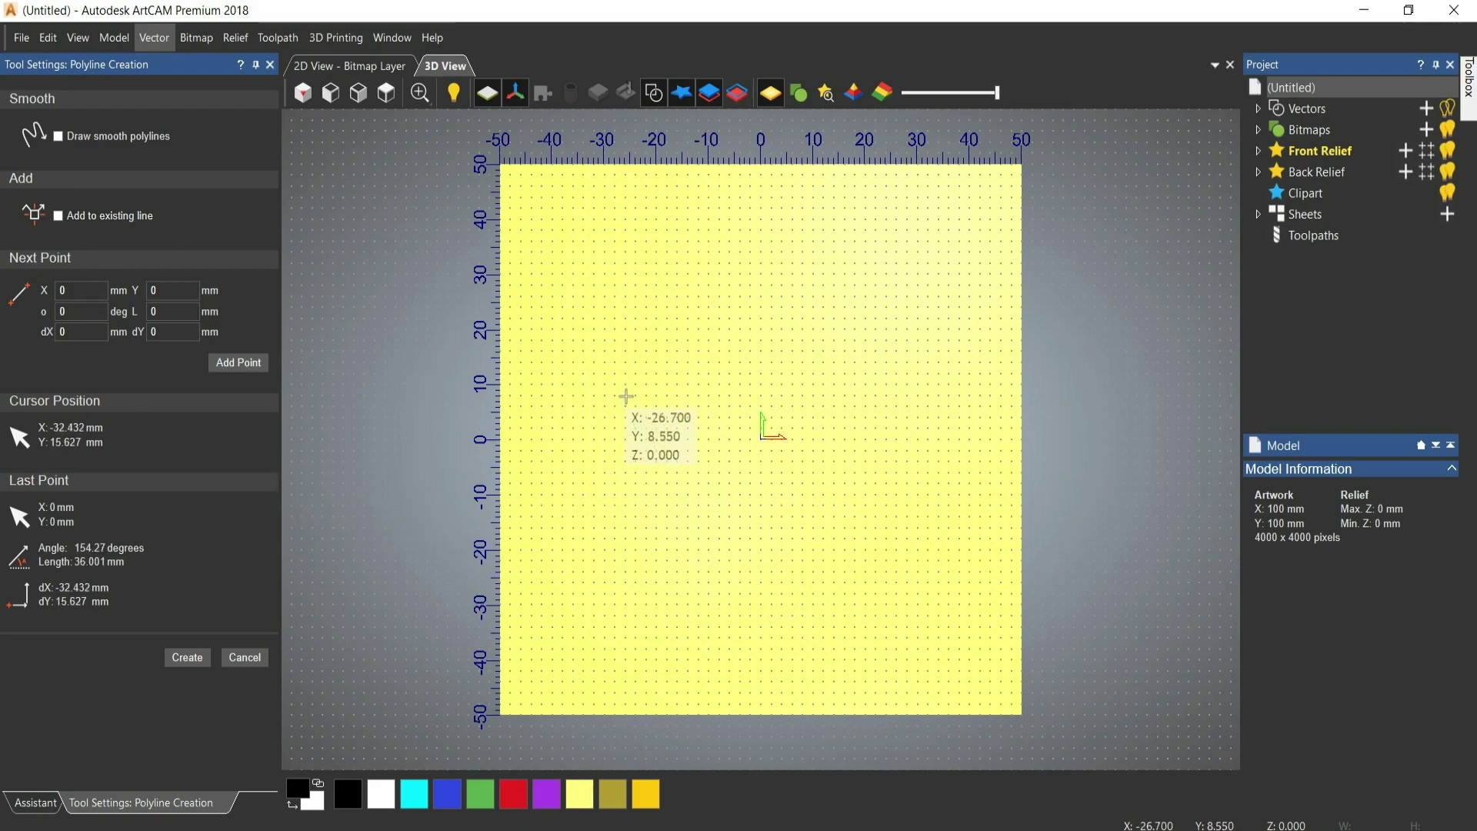
left_click(589, 405)
left_click(636, 314)
left_click(754, 273)
left_click(818, 307)
left_click(886, 407)
left_click(862, 491)
left_click(839, 575)
left_click(806, 609)
left_click(713, 604)
left_click(656, 582)
left_click(603, 653)
left_click(564, 632)
key("Escape")
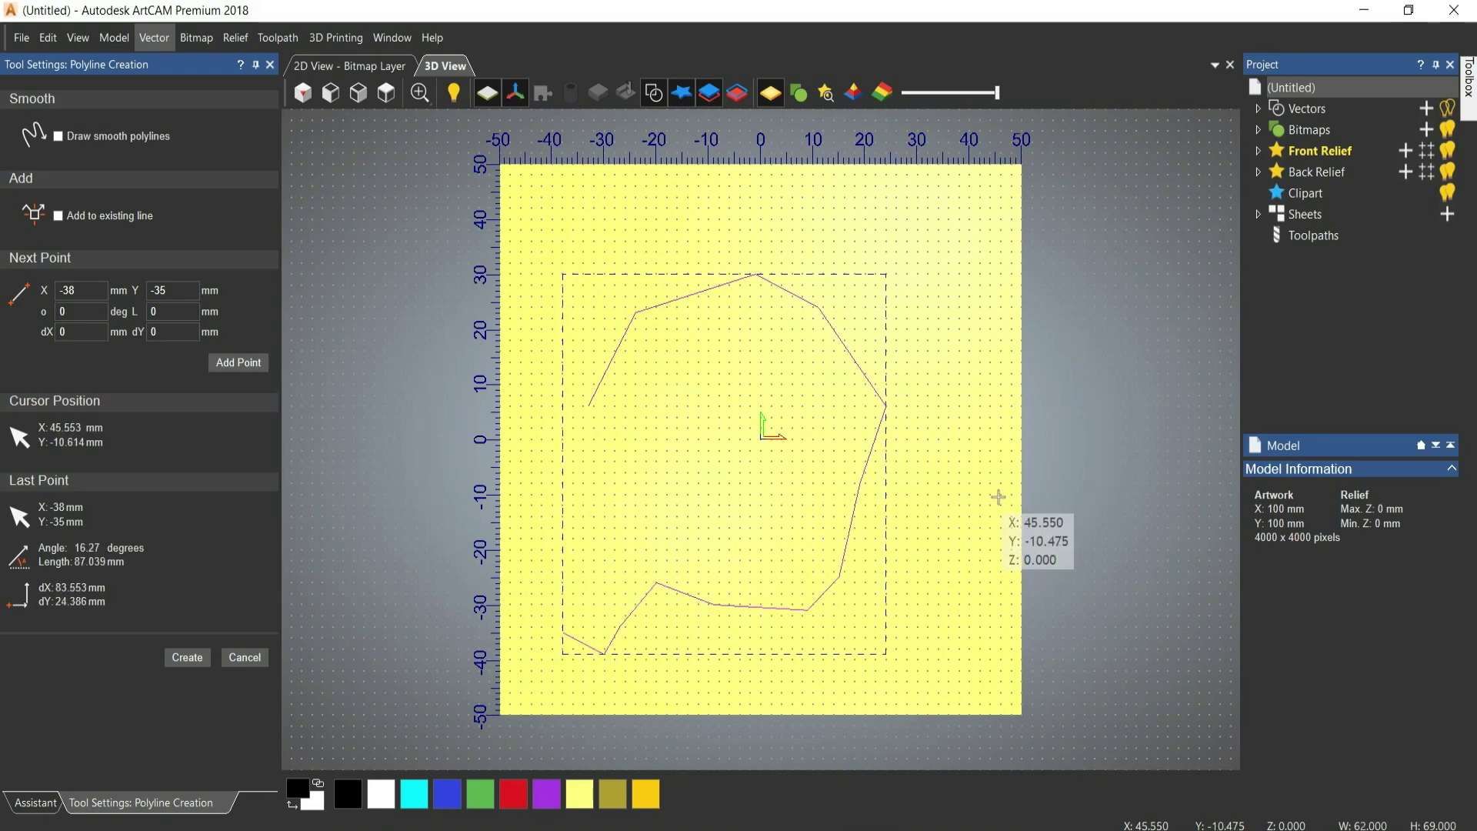
left_click(974, 496)
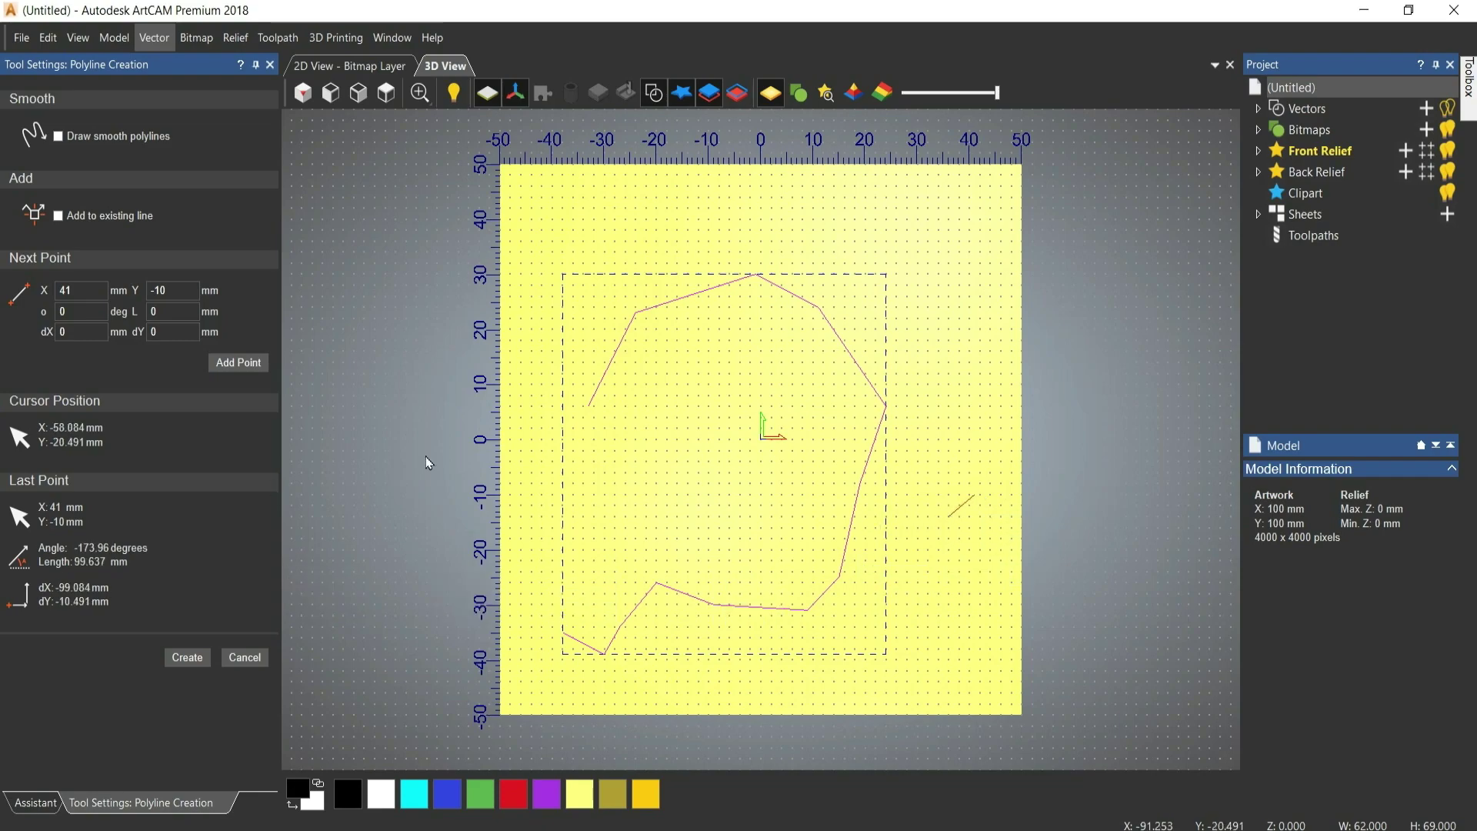
key("Escape")
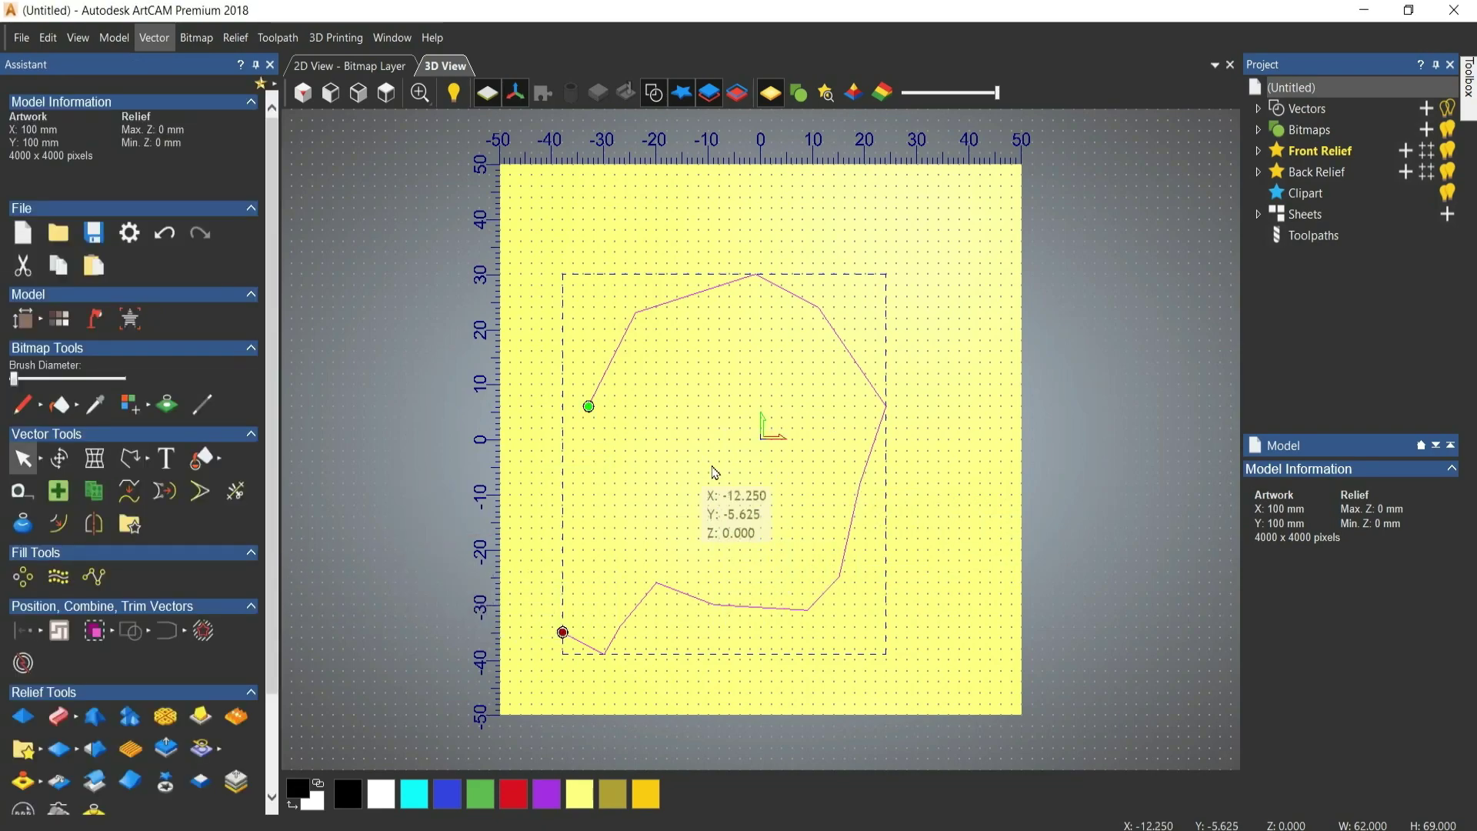
left_click(736, 501)
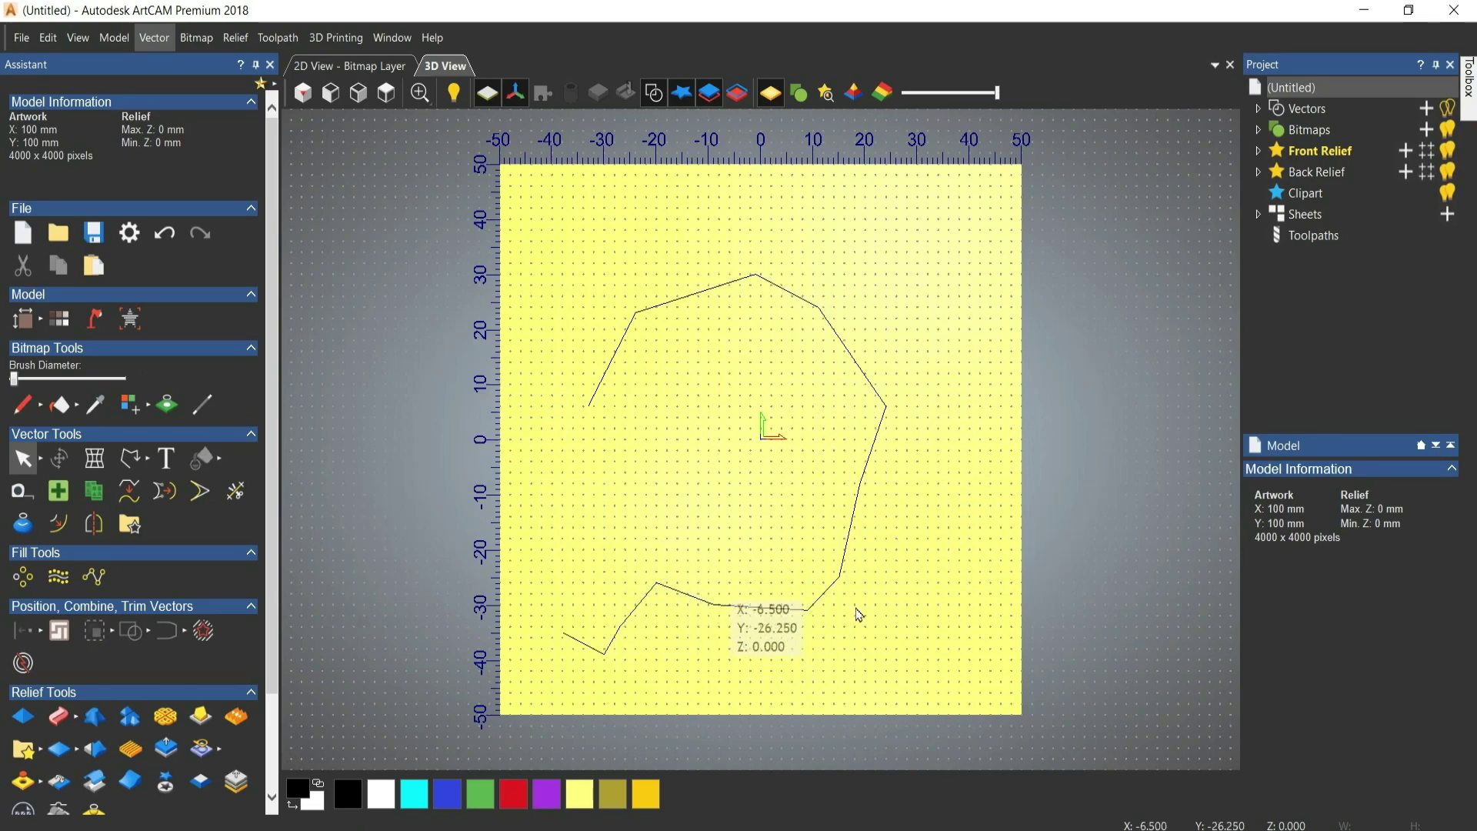
- Draw an open polyline about 81 × 84 mm around the straight-segment one, with smooth drawing enabled
left_click(147, 458)
left_click(221, 464)
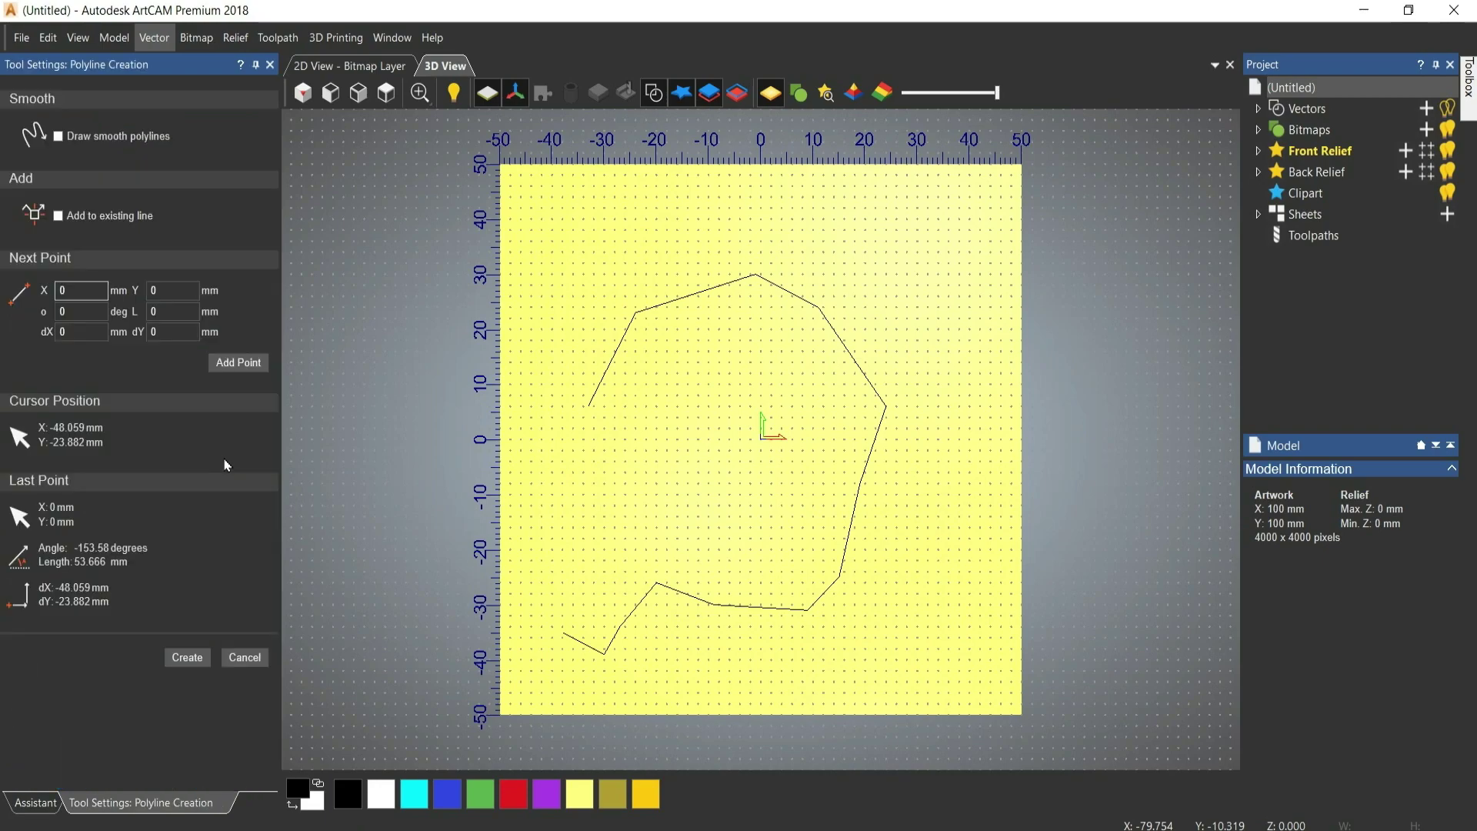
left_click(77, 143)
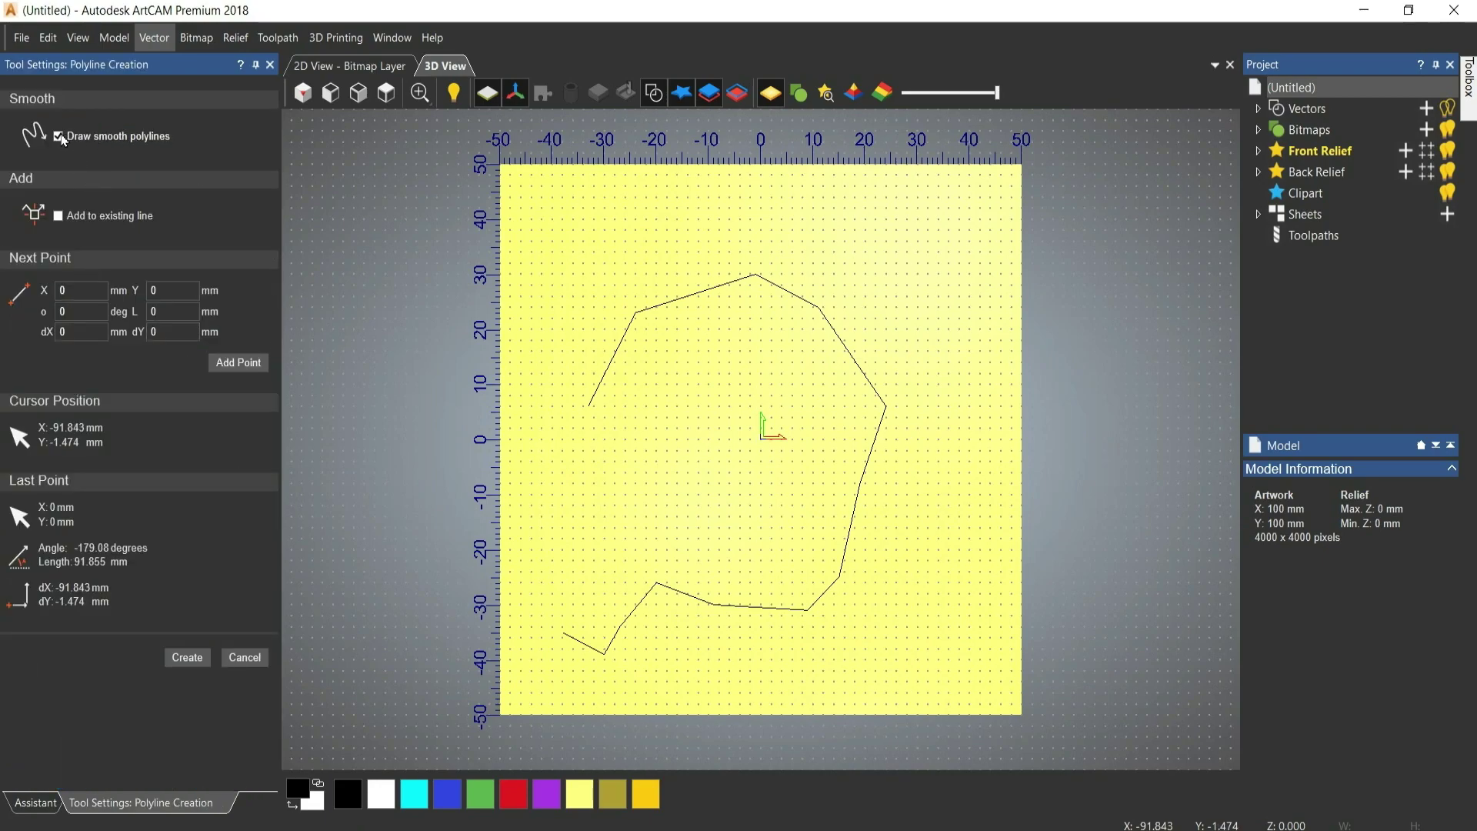
left_click(591, 284)
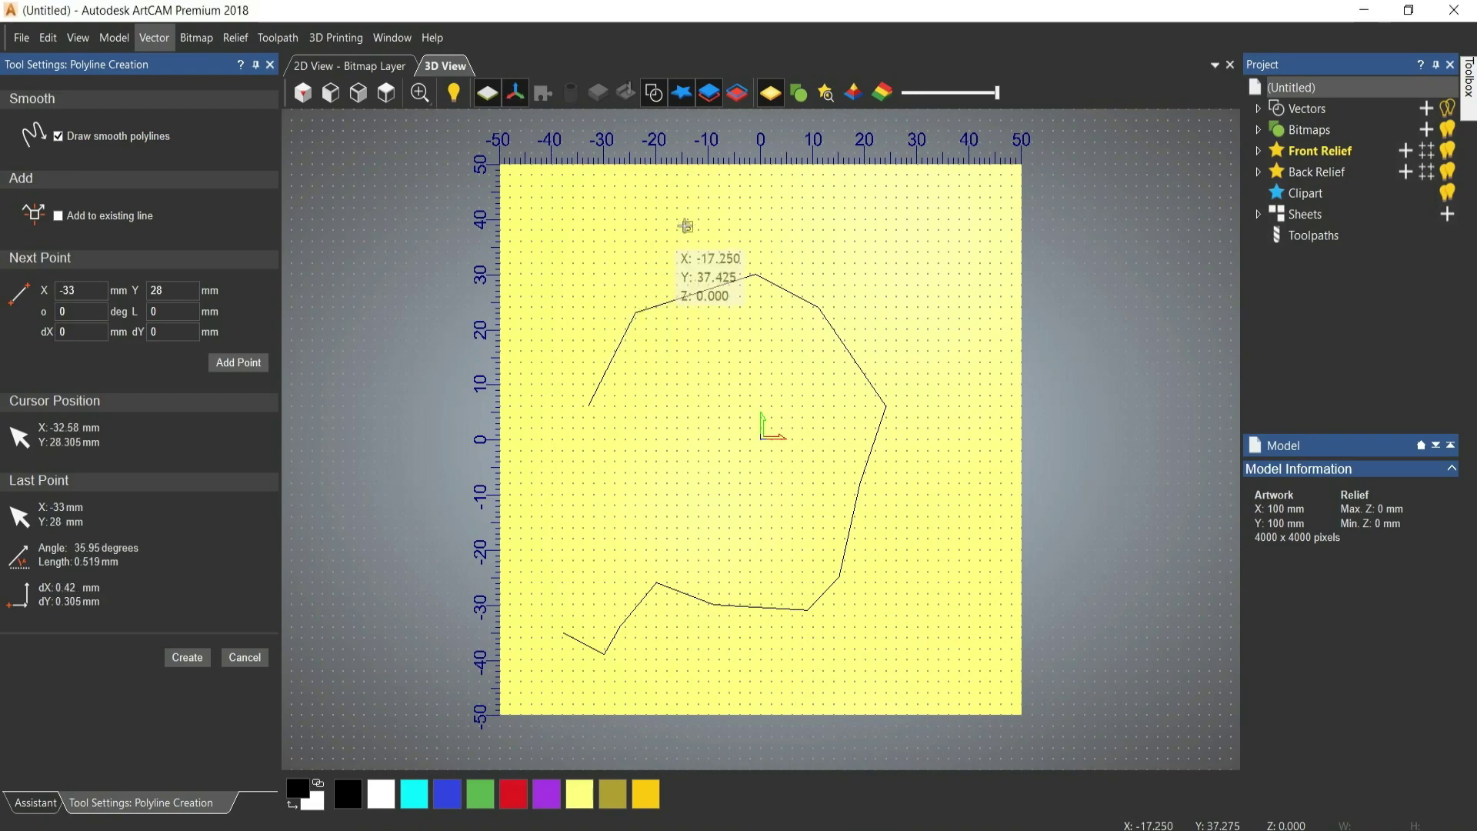
left_click(688, 225)
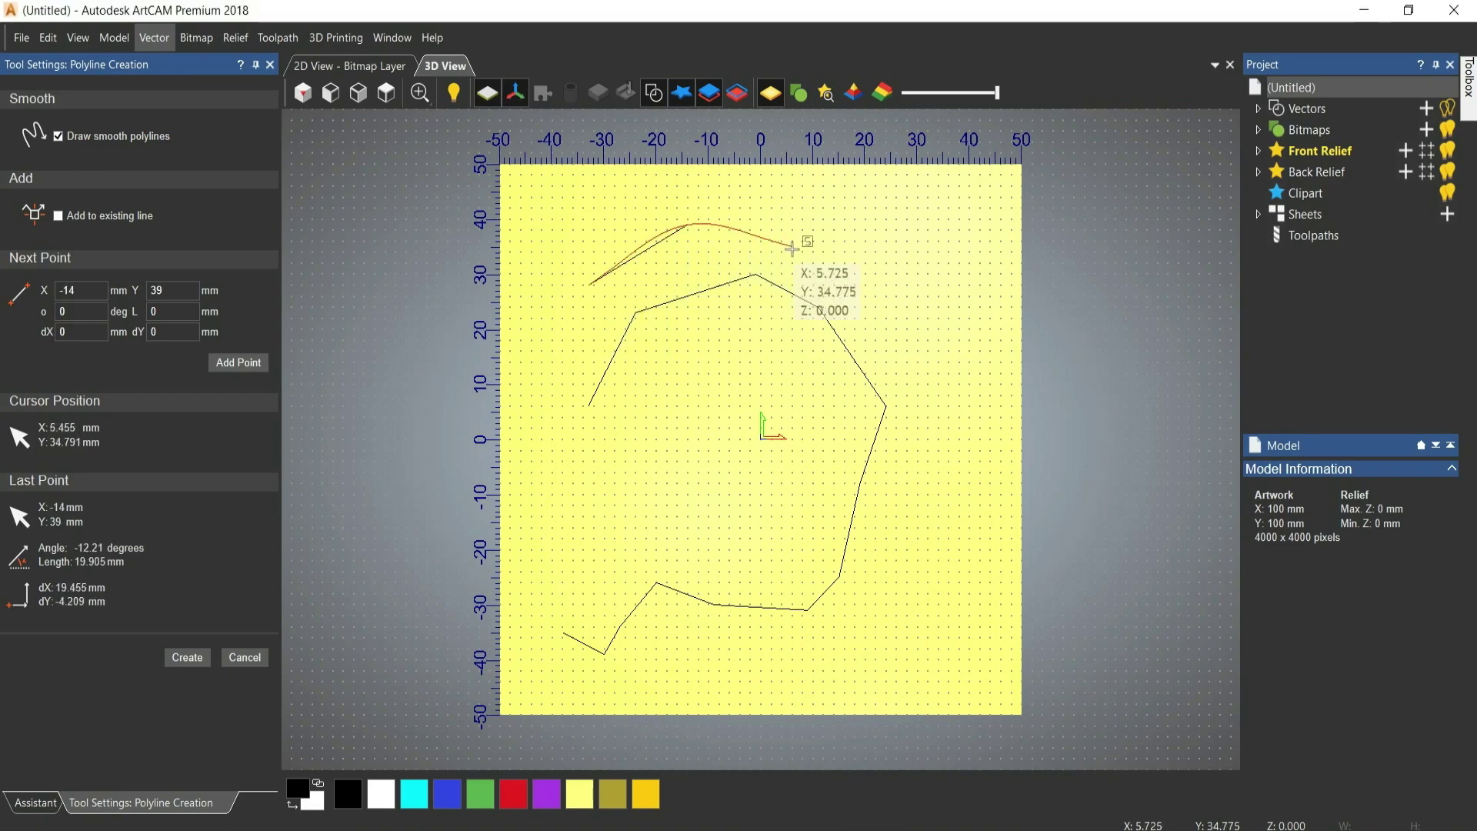
left_click(844, 279)
left_click(868, 307)
left_click(893, 323)
left_click(911, 362)
left_click(921, 382)
left_click(924, 426)
left_click(926, 486)
left_click(943, 548)
left_click(923, 581)
left_click(843, 665)
left_click(758, 671)
left_click(676, 666)
left_click(569, 683)
left_click(524, 605)
left_click(547, 538)
left_click(607, 471)
left_click(558, 427)
left_click(547, 324)
right_click(523, 334)
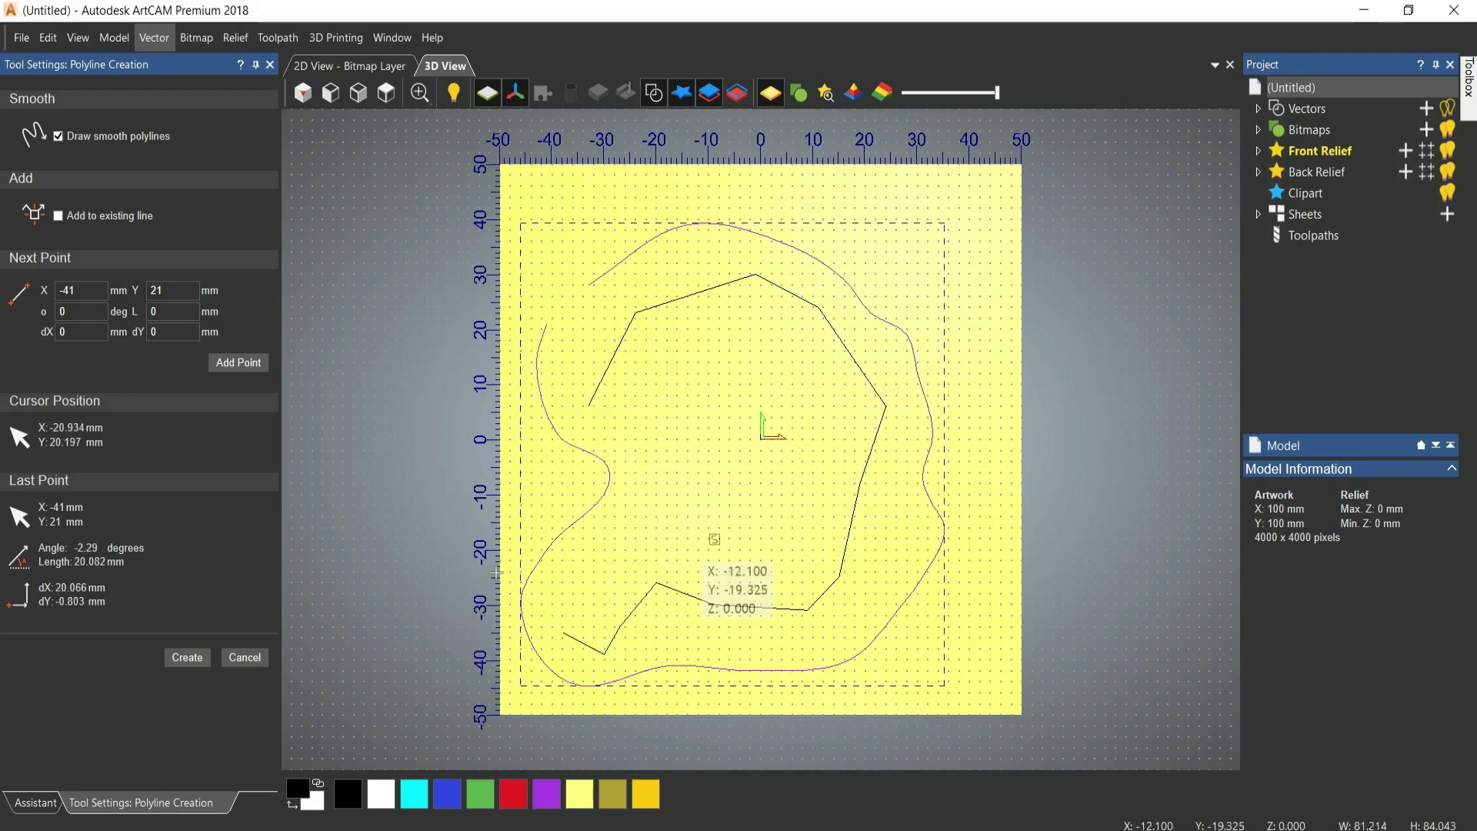
- Extend the straight-segment polyline from its open upper end with a smooth curve winding inside the shape, using the Add to existing line option
left_click(590, 406)
left_click(653, 459)
left_click(656, 522)
left_click(732, 557)
left_click(762, 423)
left_click(661, 362)
left_click(814, 419)
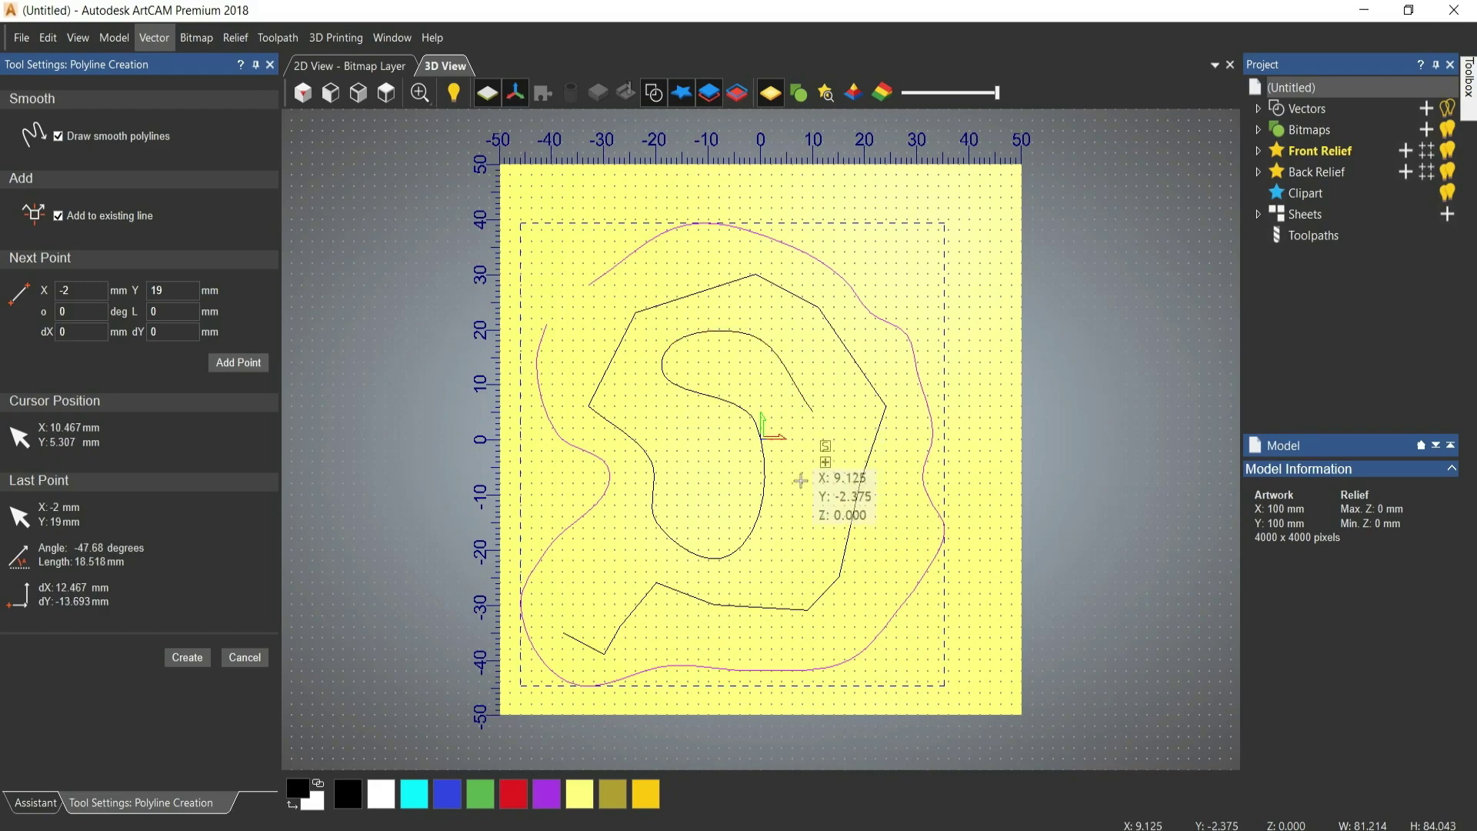
left_click(790, 510)
left_click(784, 557)
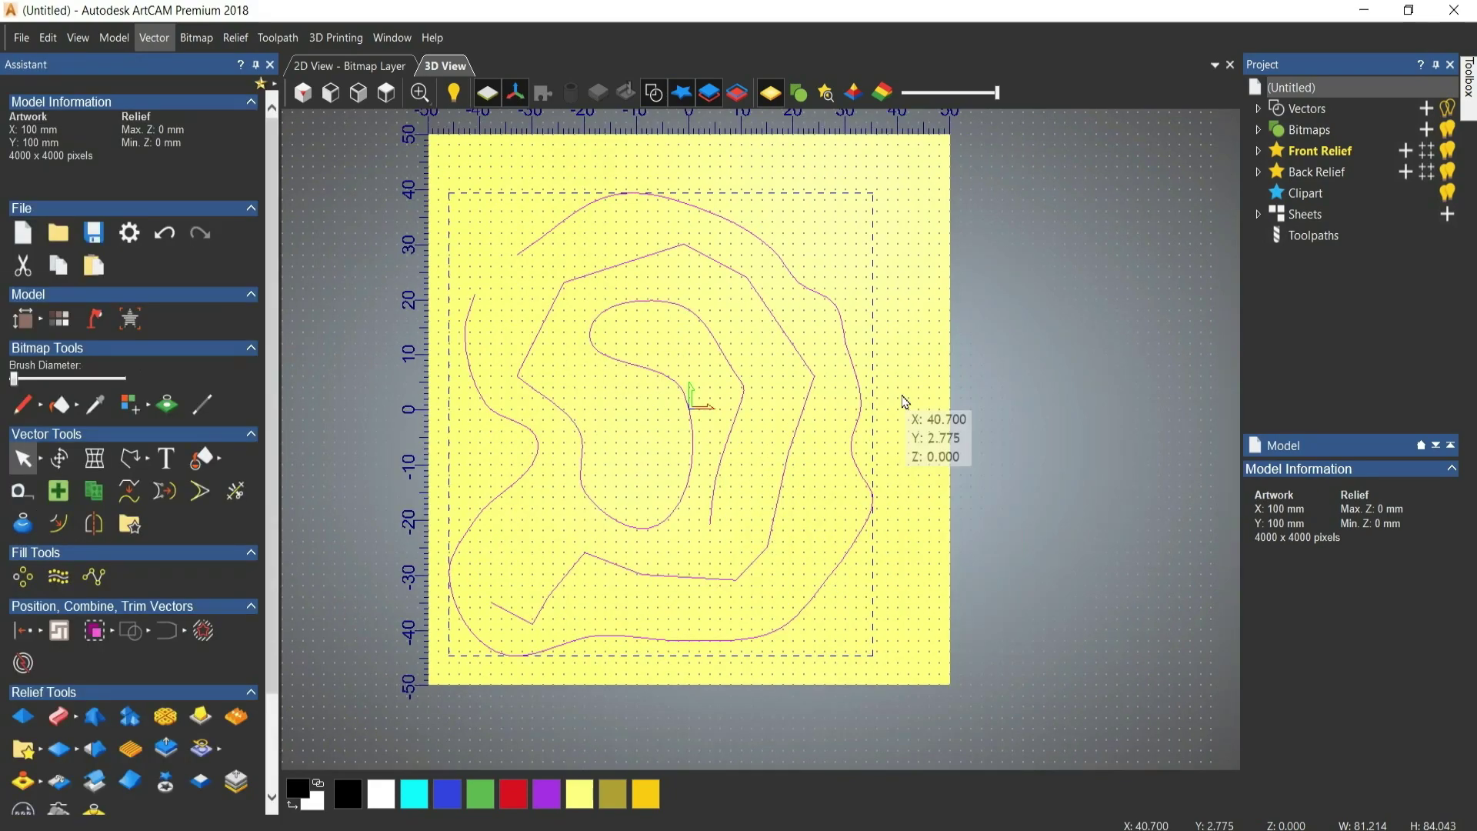
- Delete all the polylines from the model
key("Delete")
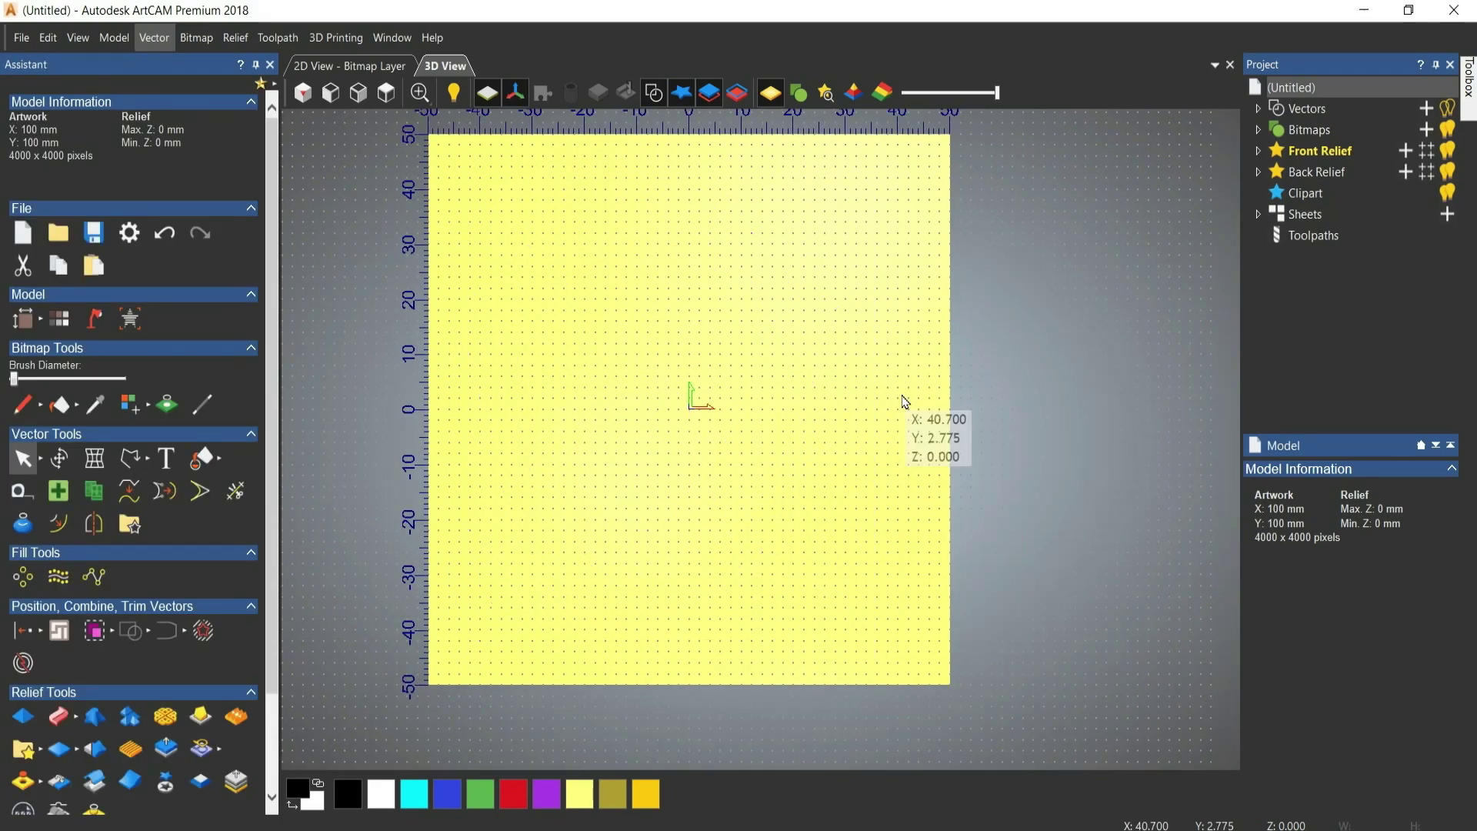
- Sketch an ellipse about 54 mm wide and 28 mm high, centred at about X -9, Y 26 mm
left_click(147, 460)
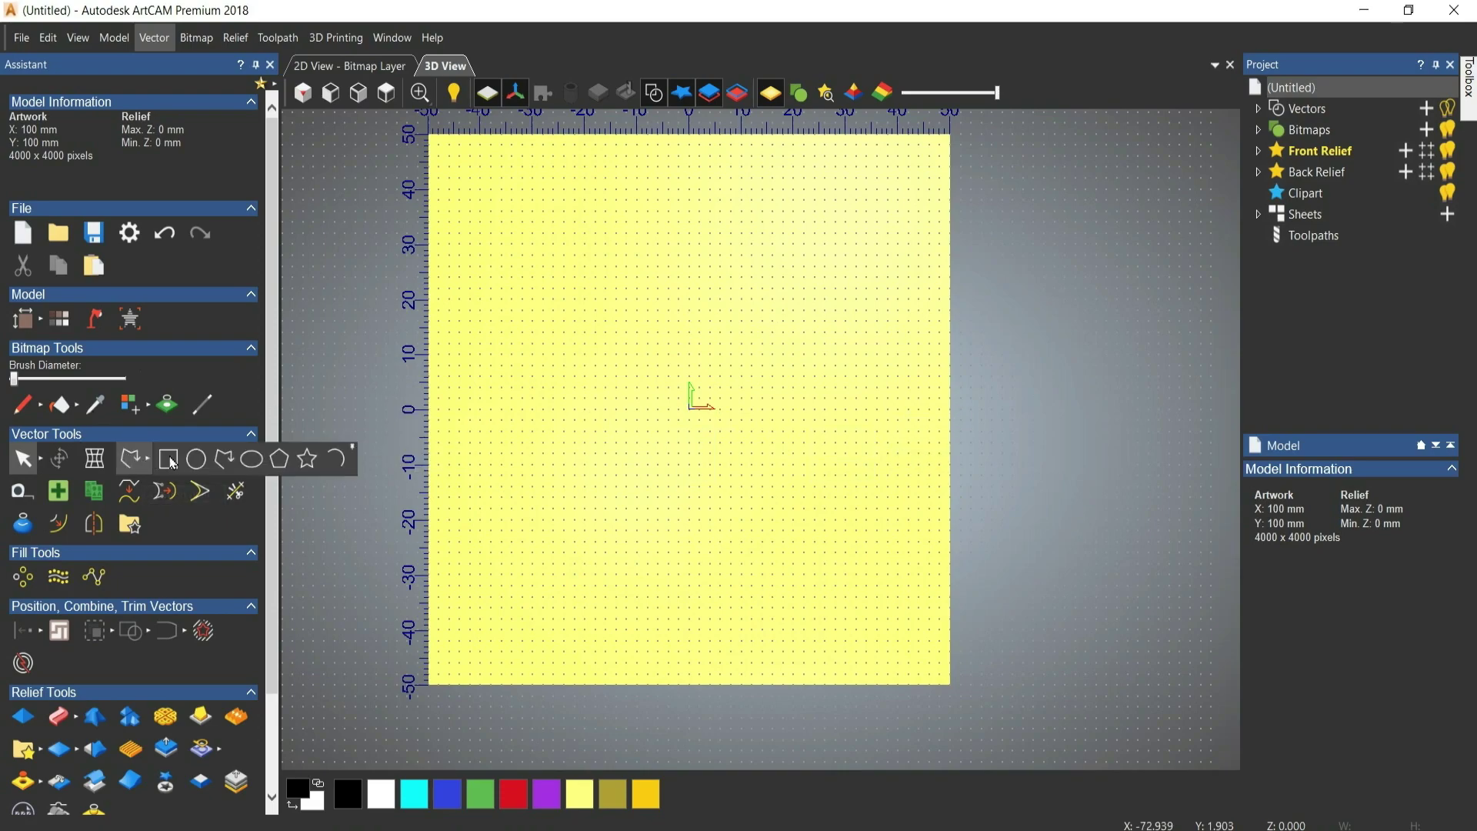
left_click(254, 467)
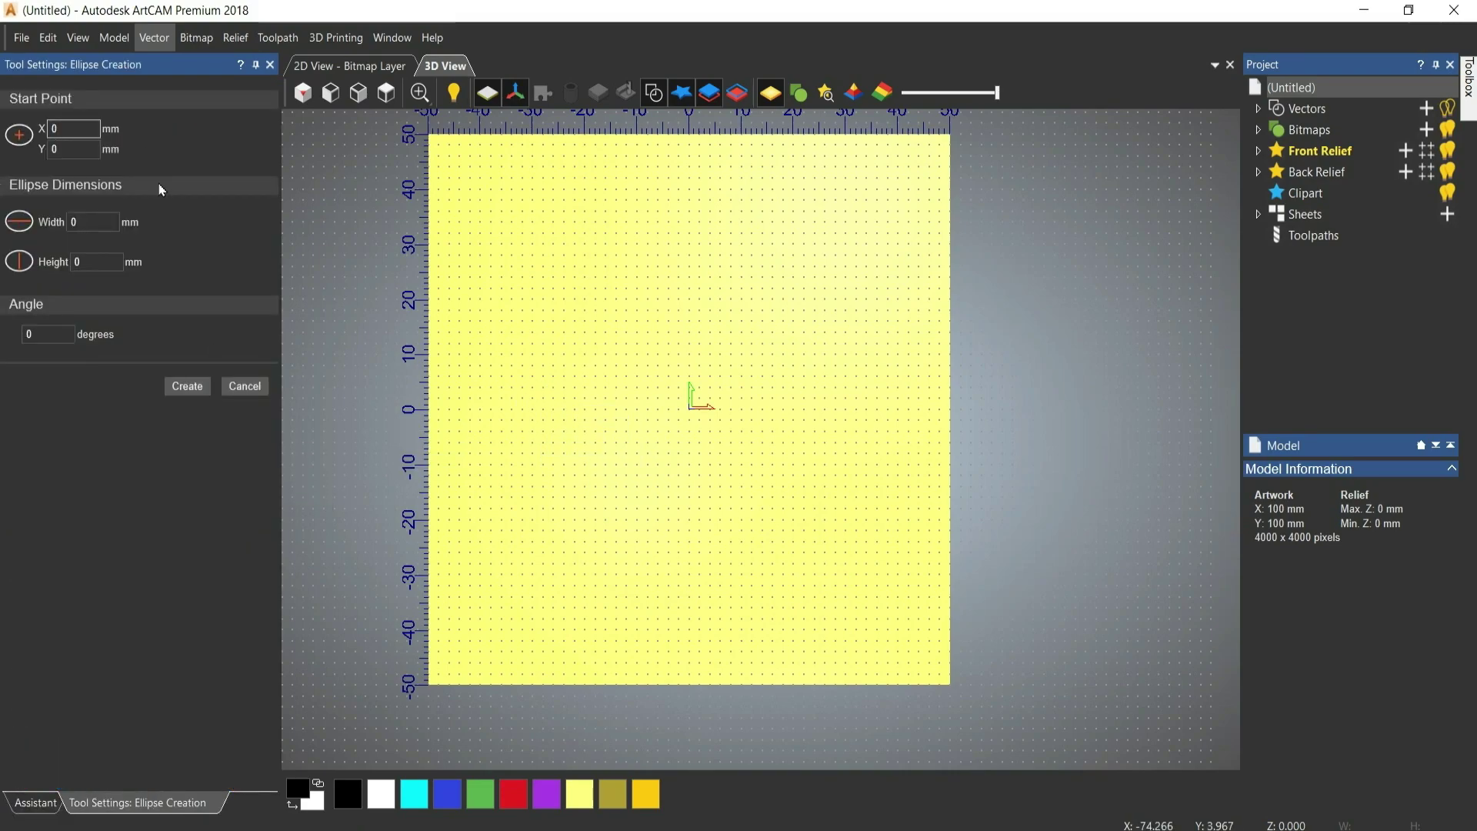
left_click_drag(641, 268, 502, 346)
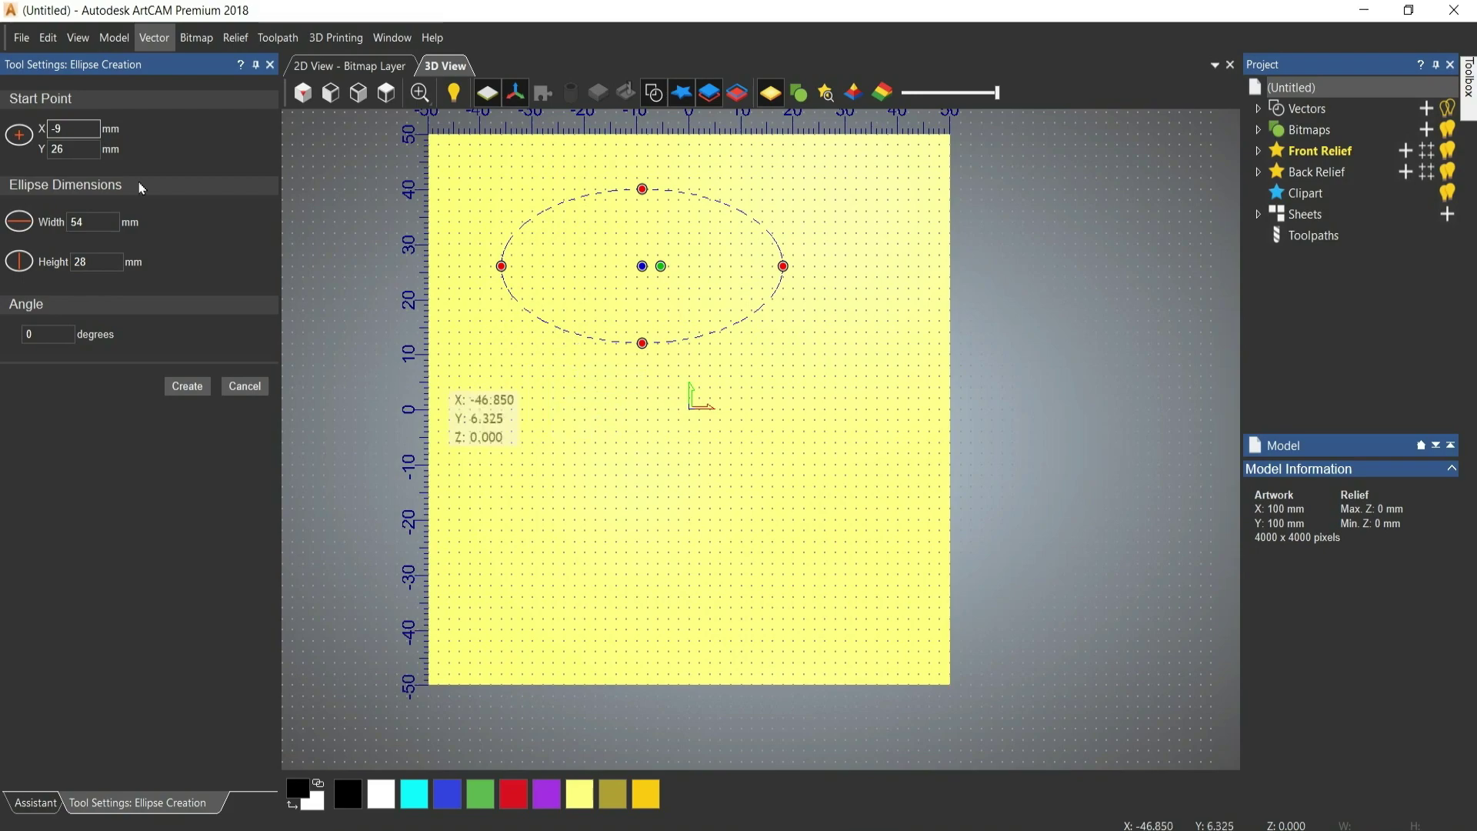
- Try the ellipse's centre at Y 50 mm, and move it to X 25, Y 25 mm
double_click(81, 149)
type("50")
key("Return")
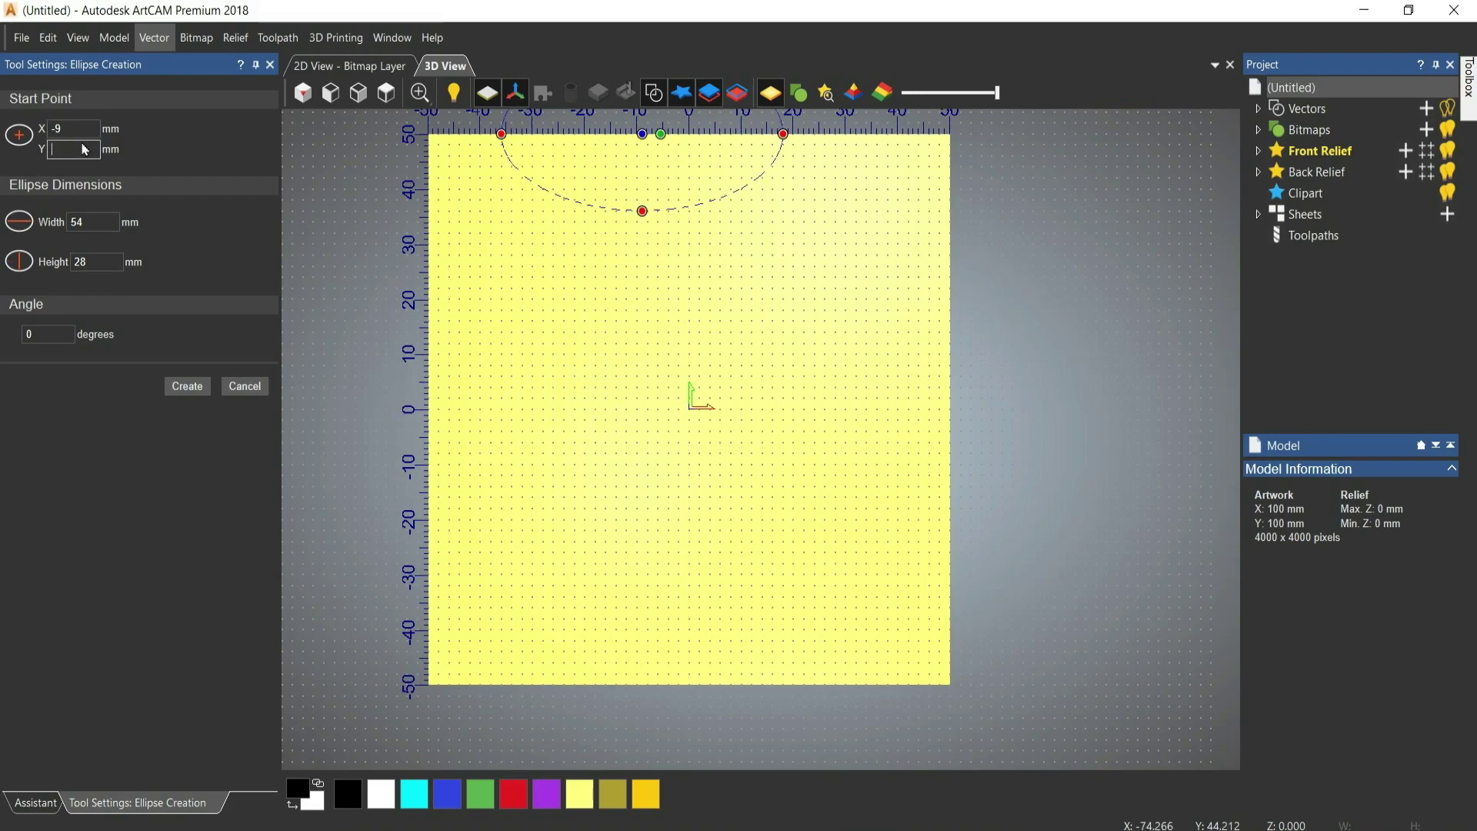
type("25")
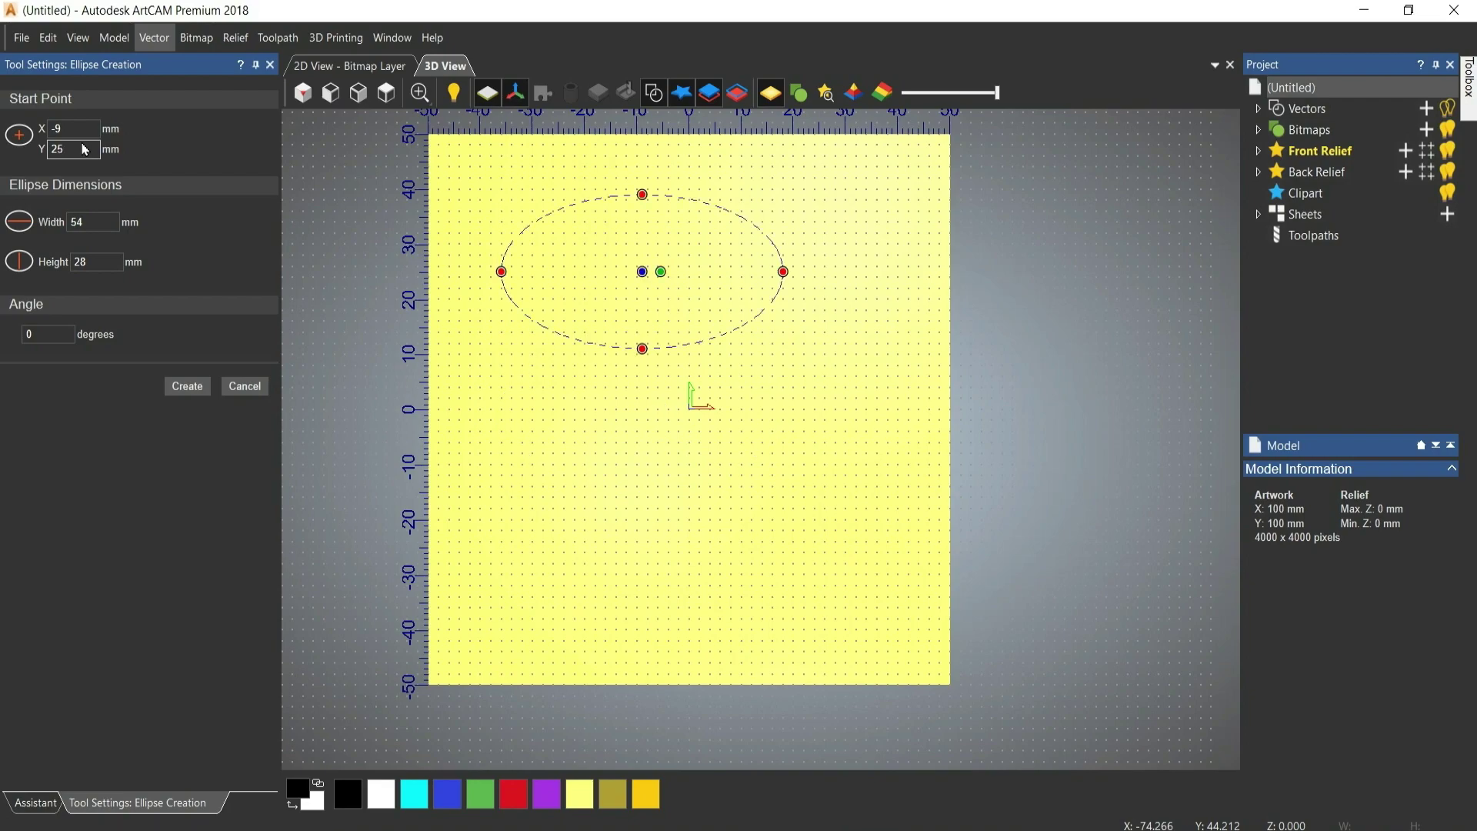
double_click(80, 136)
type("25")
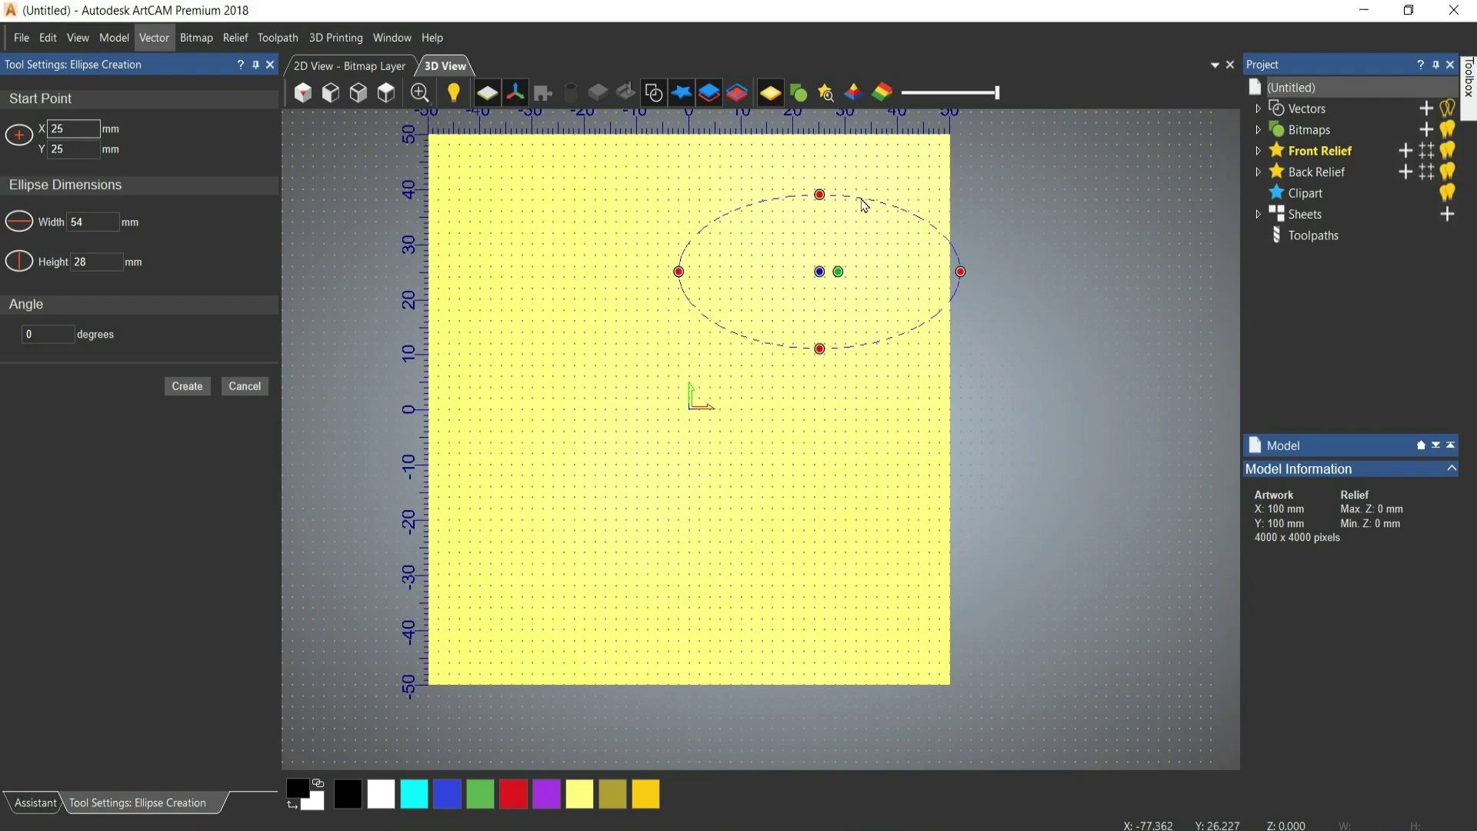
left_click(66, 148)
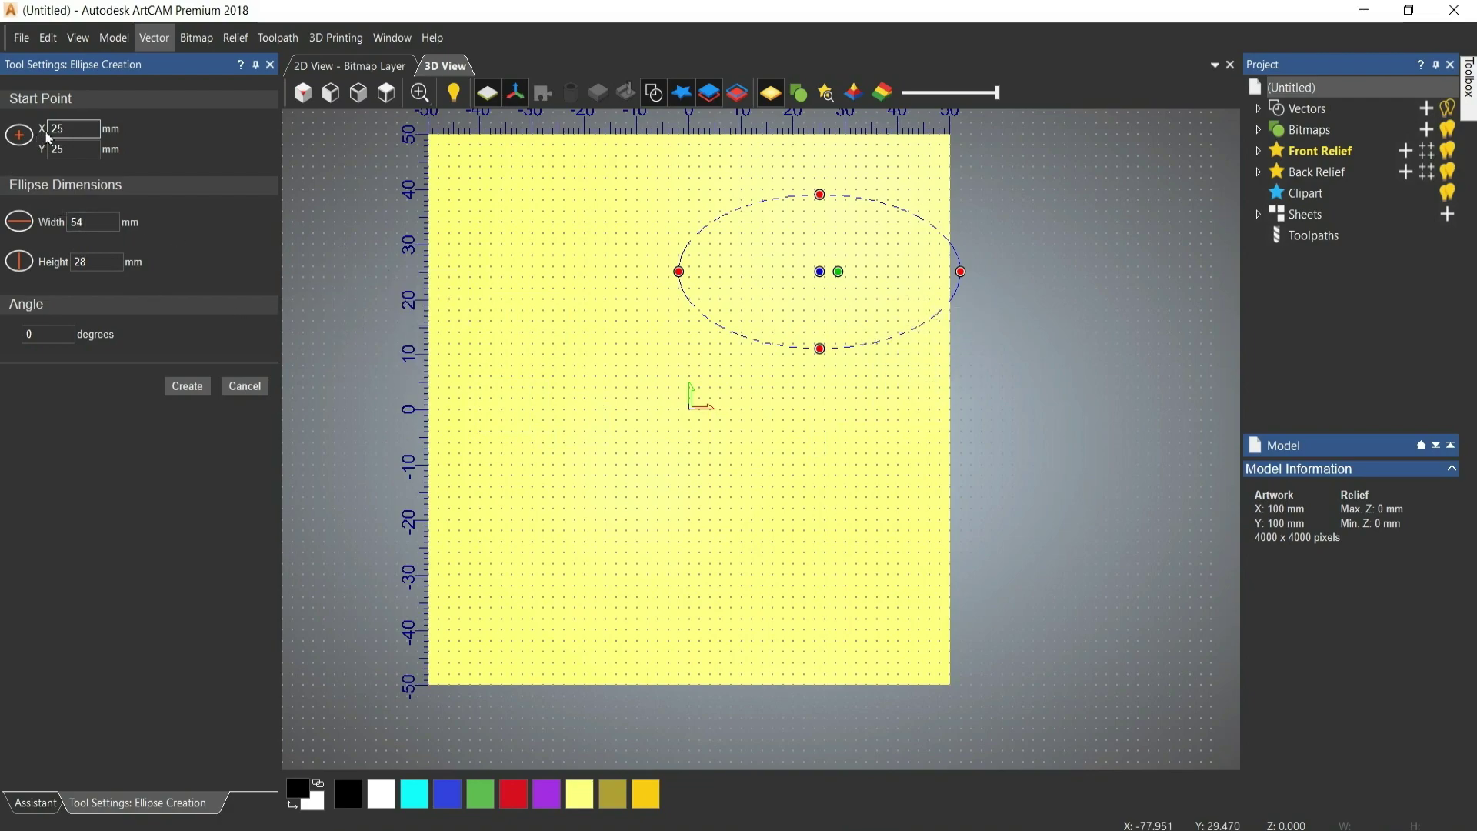
- Set the ellipse's centre to X 20, Y 20 mm
double_click(68, 150)
type("20")
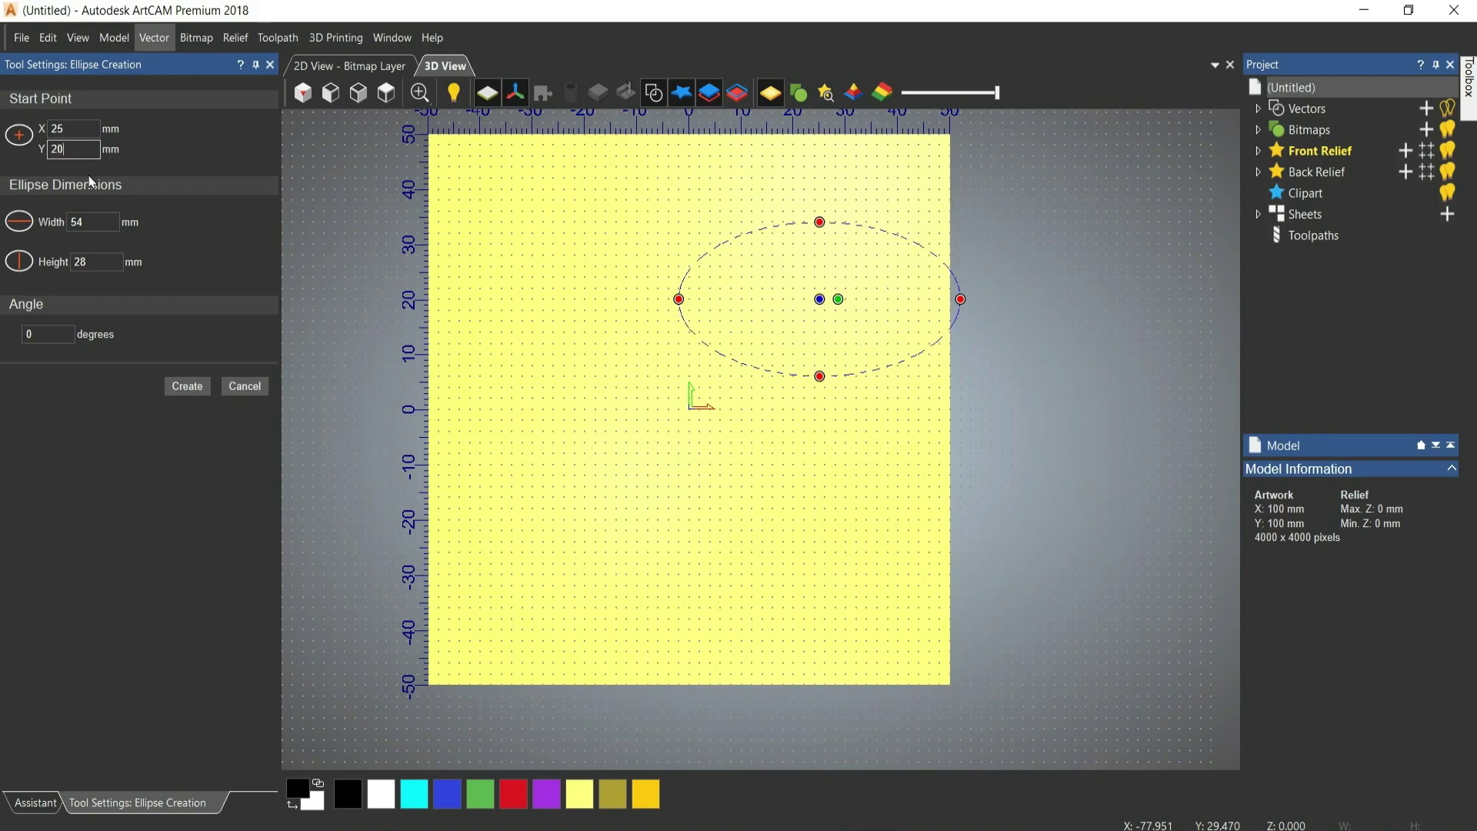
double_click(70, 130)
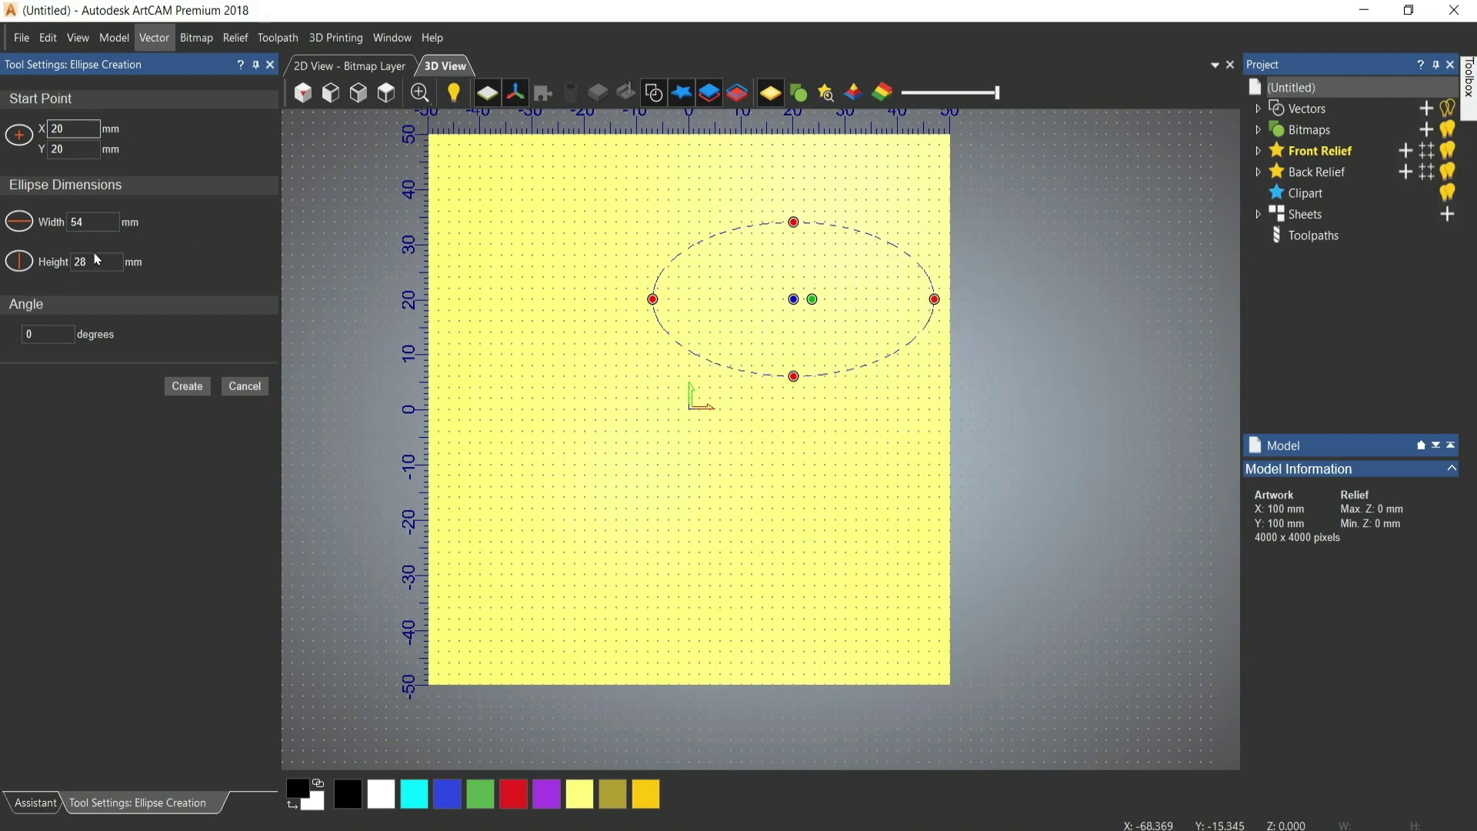
- Set the ellipse's width to 50 mm and its height to 25 mm
double_click(90, 225)
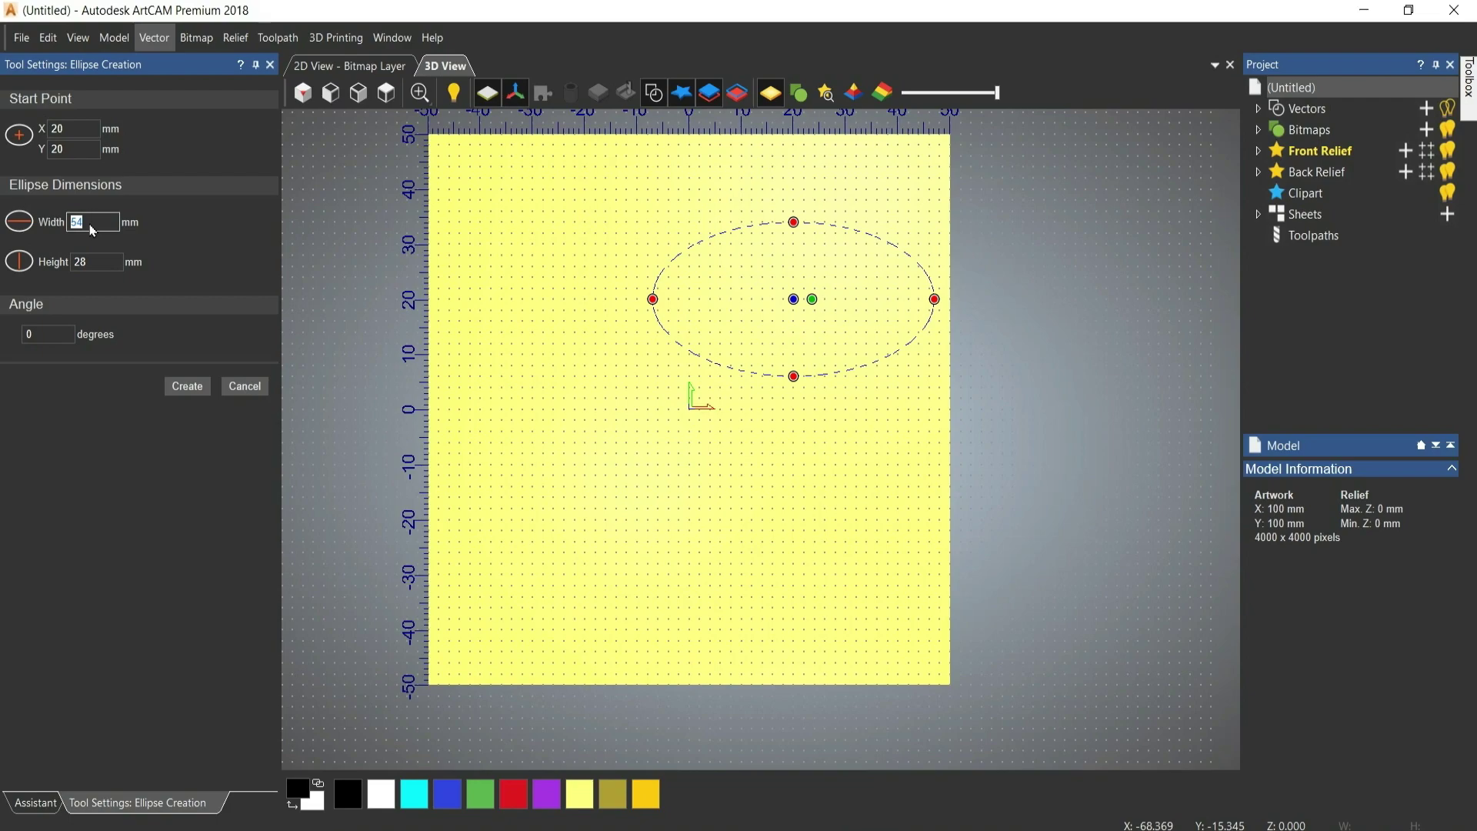
key("Return")
type("50")
key("Return")
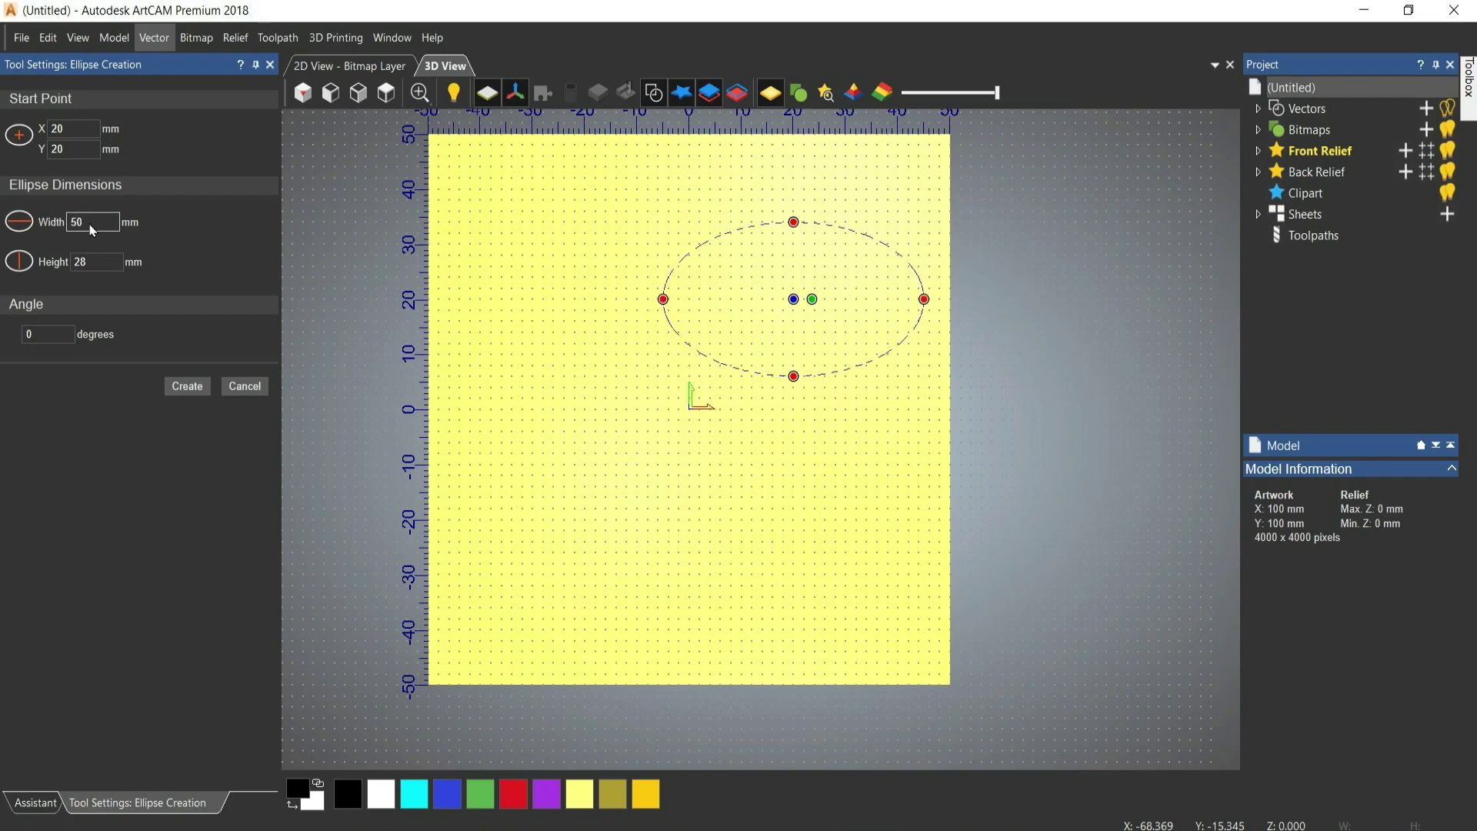
left_click(88, 258)
double_click(90, 263)
type("25")
key("Return")
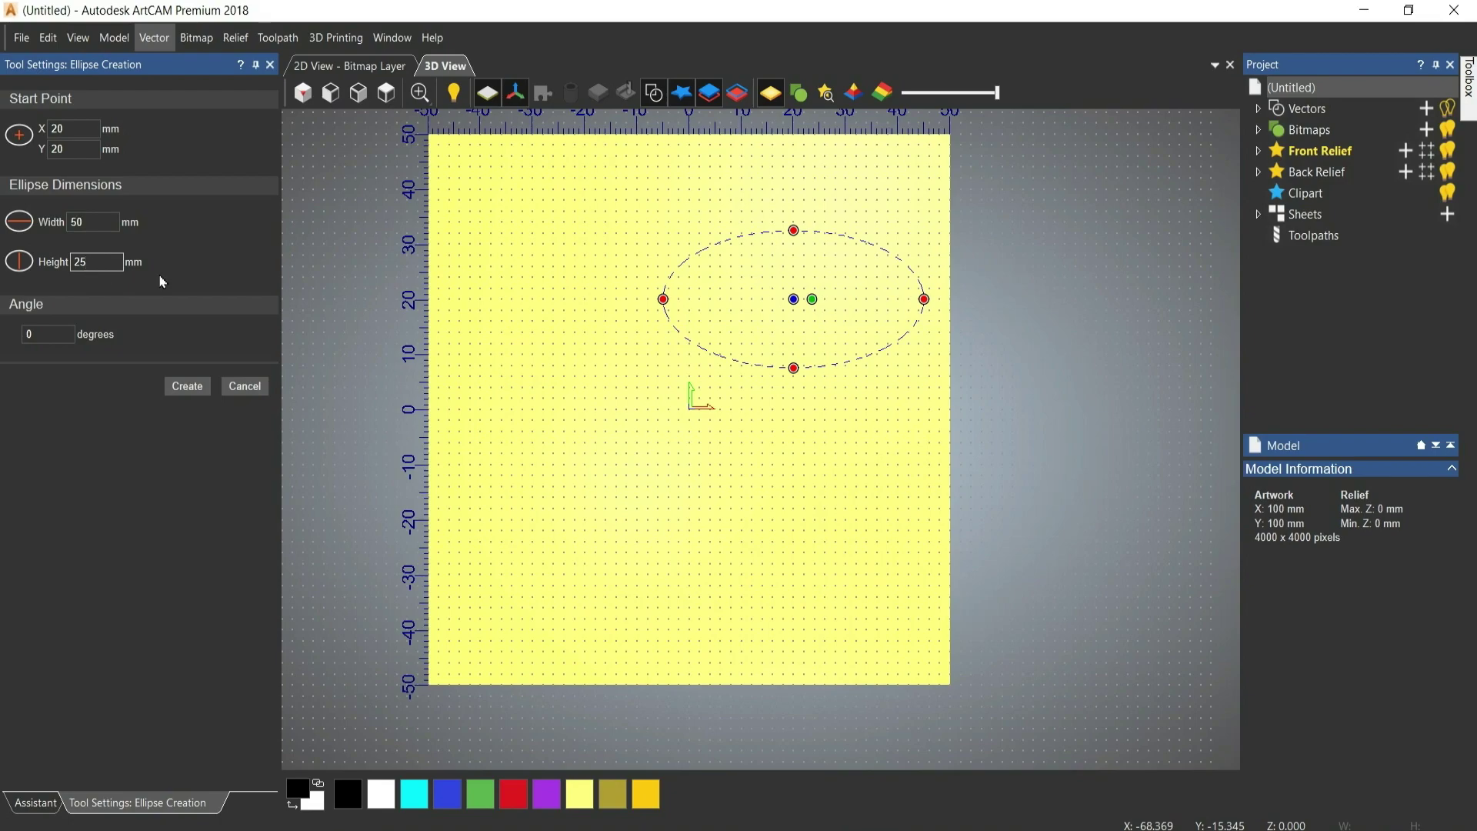
- Try a 45-degree rotation angle on the ellipse and return the angle to 0
double_click(68, 339)
type("45")
key("Return")
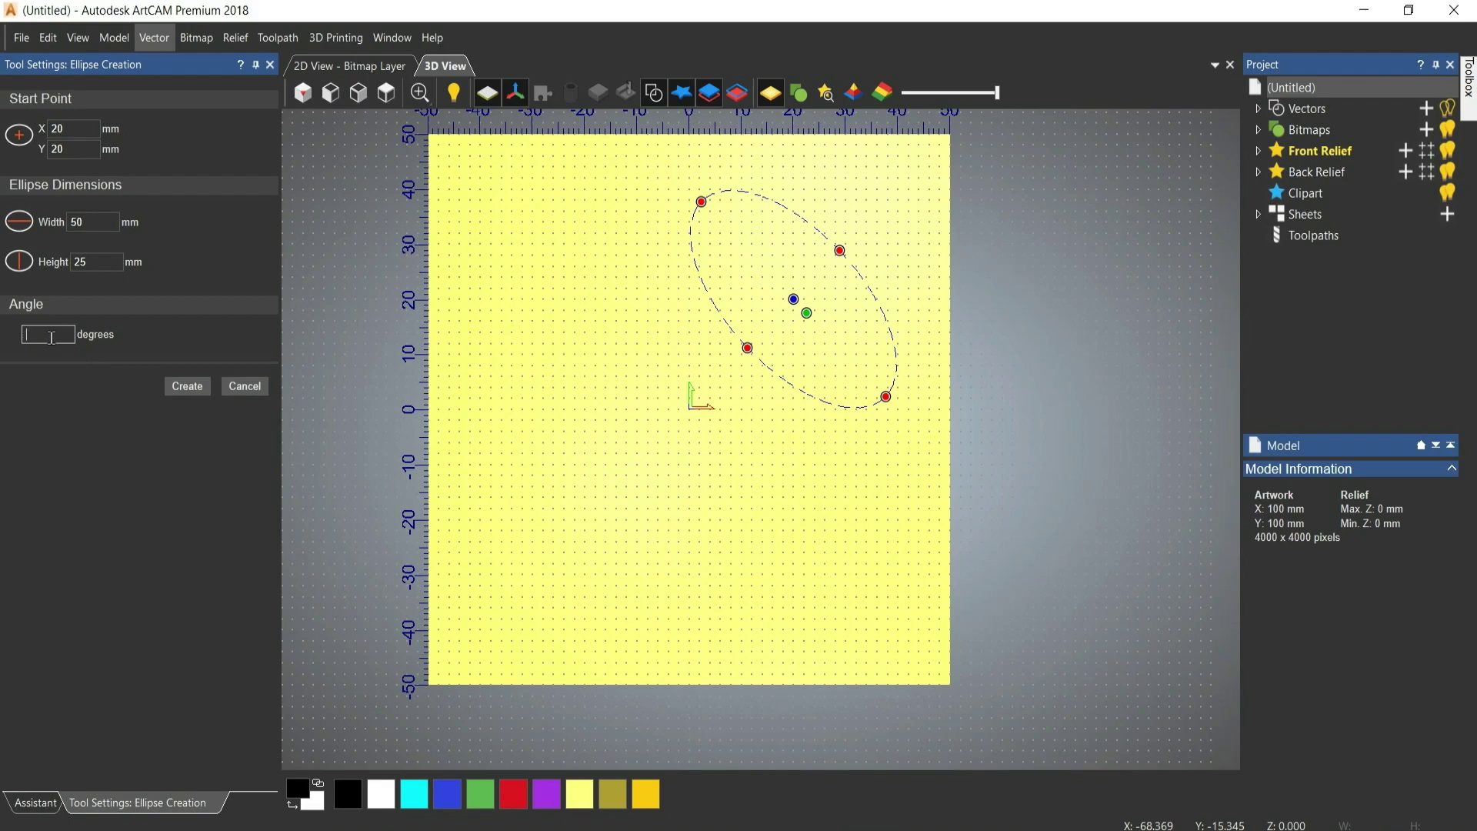
type("0")
- Create the ellipse vector, leave ellipse creation and deselect the ellipse
left_click(187, 387)
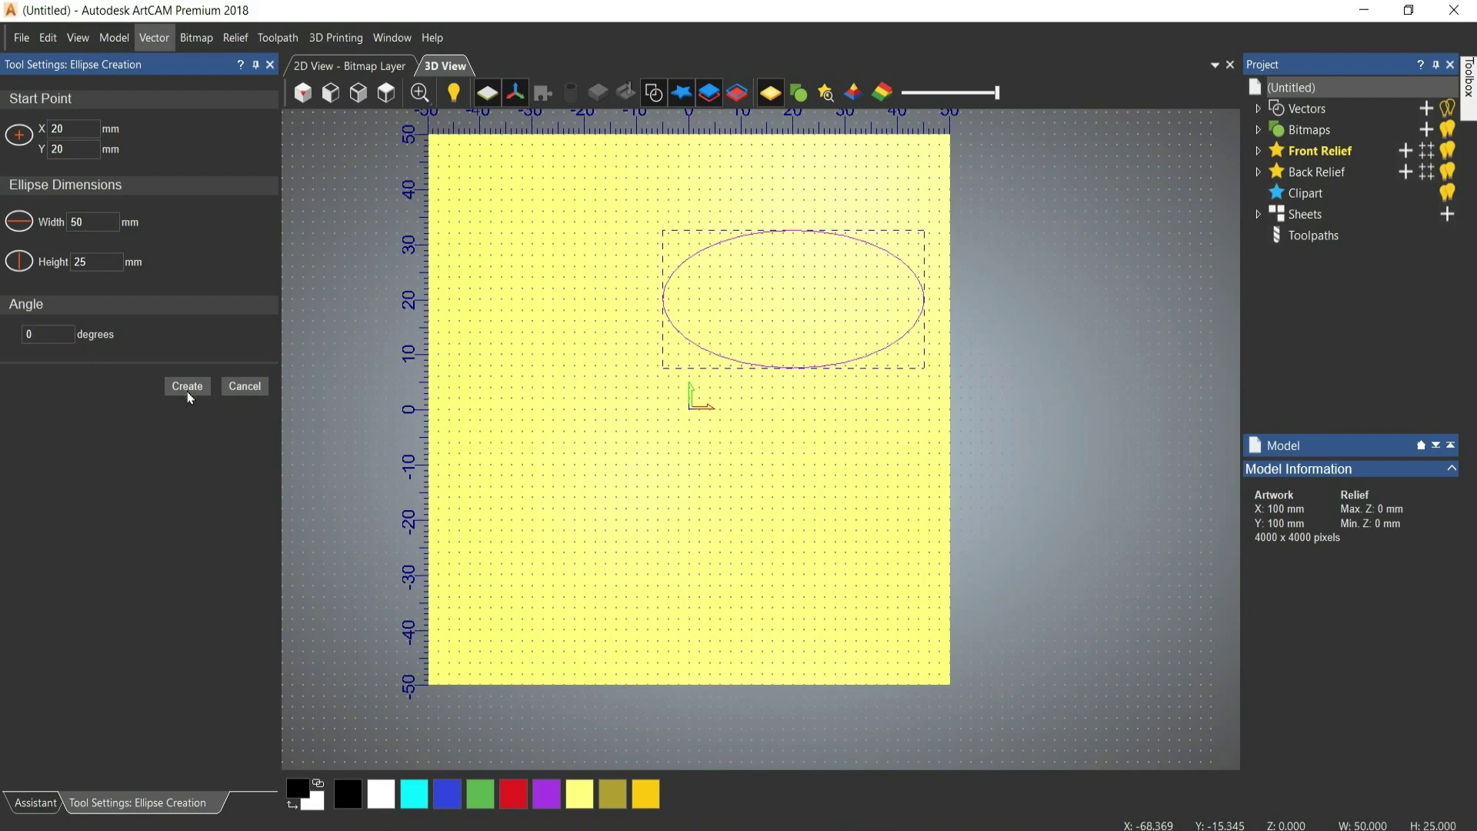
left_click(244, 386)
left_click(501, 396)
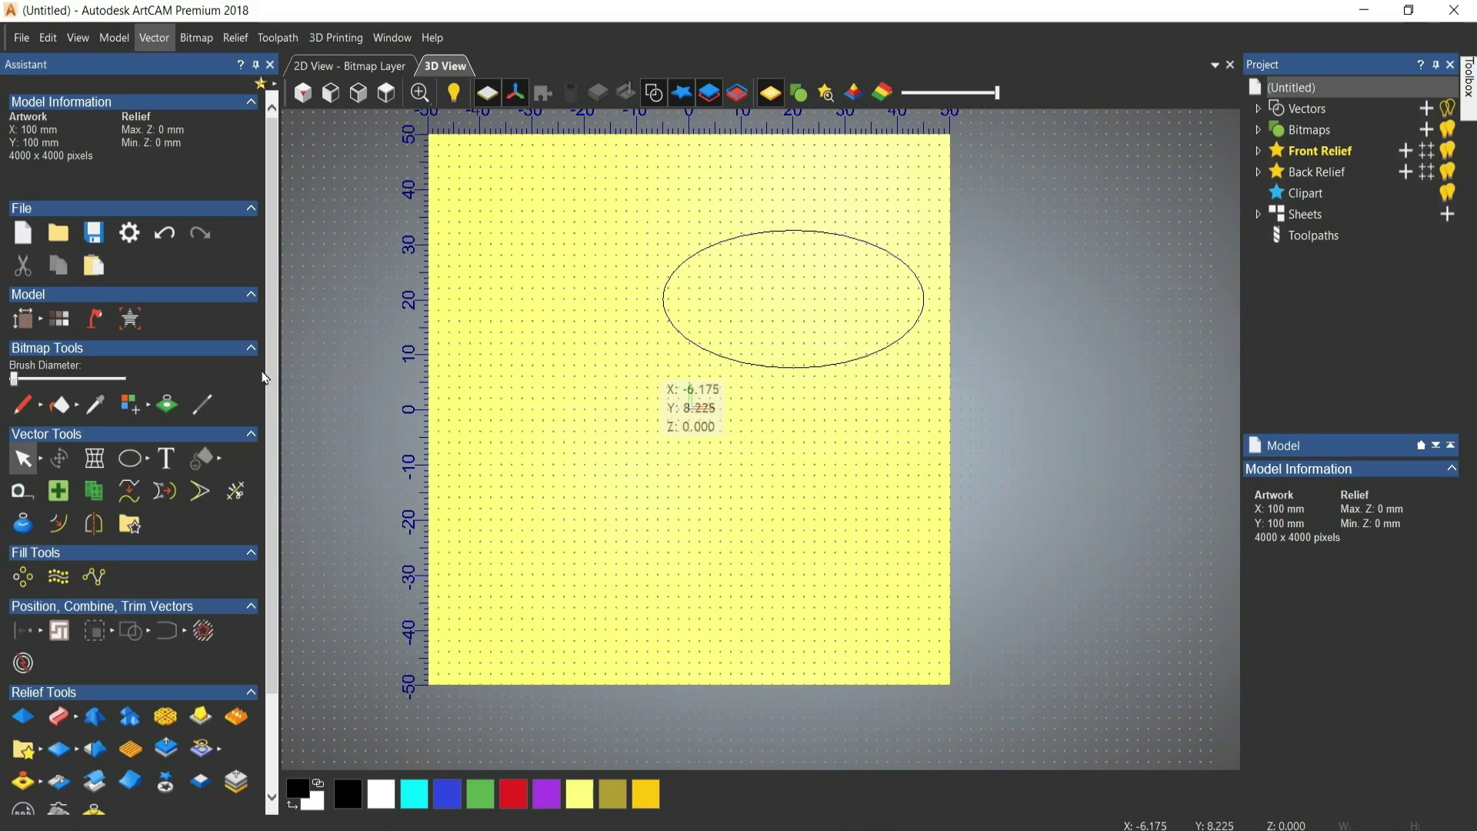
- Select the 50 × 25 mm ellipse and delete it from the model
left_click_drag(636, 205, 985, 396)
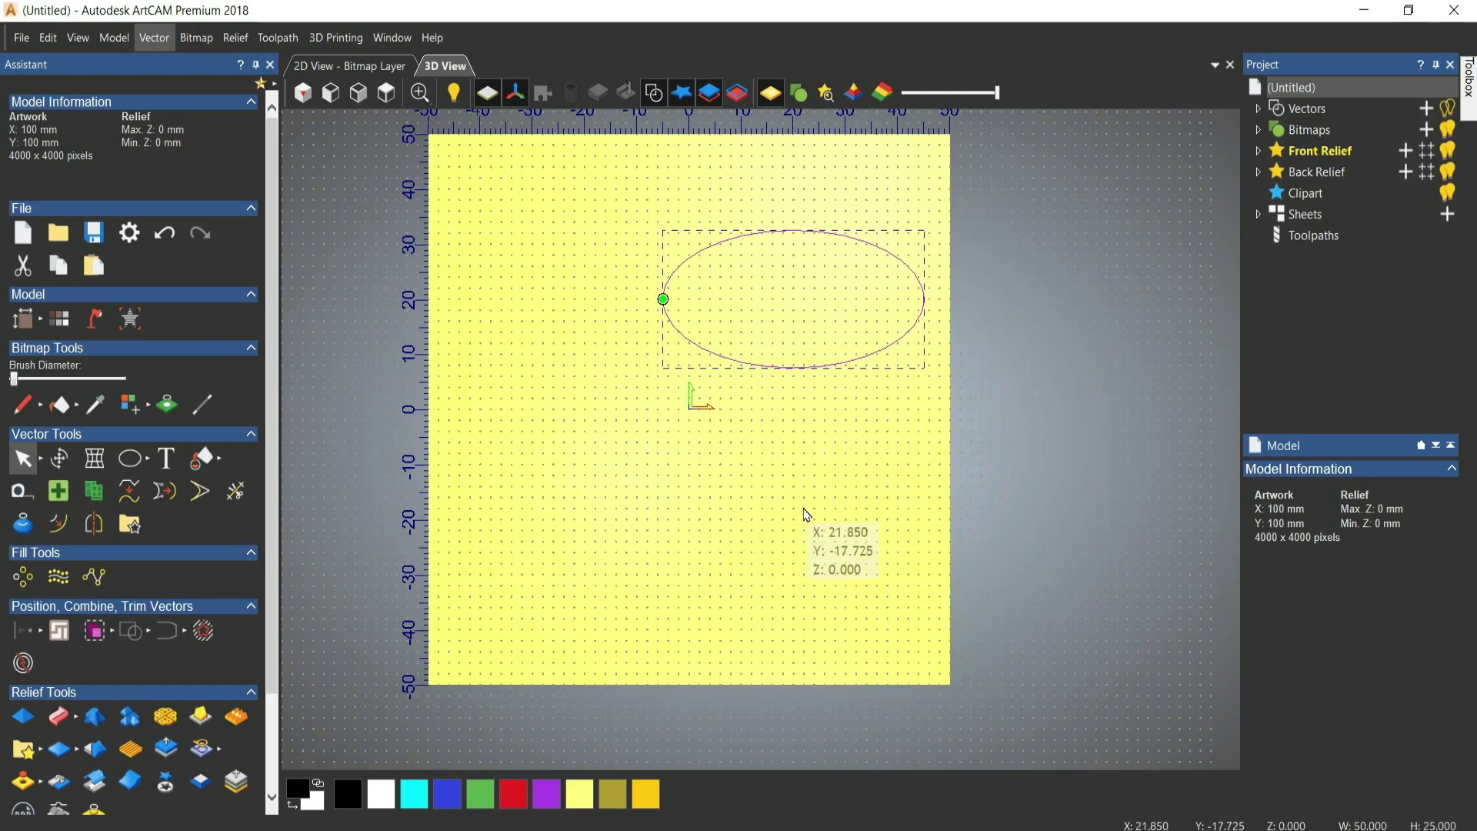
key("Delete")
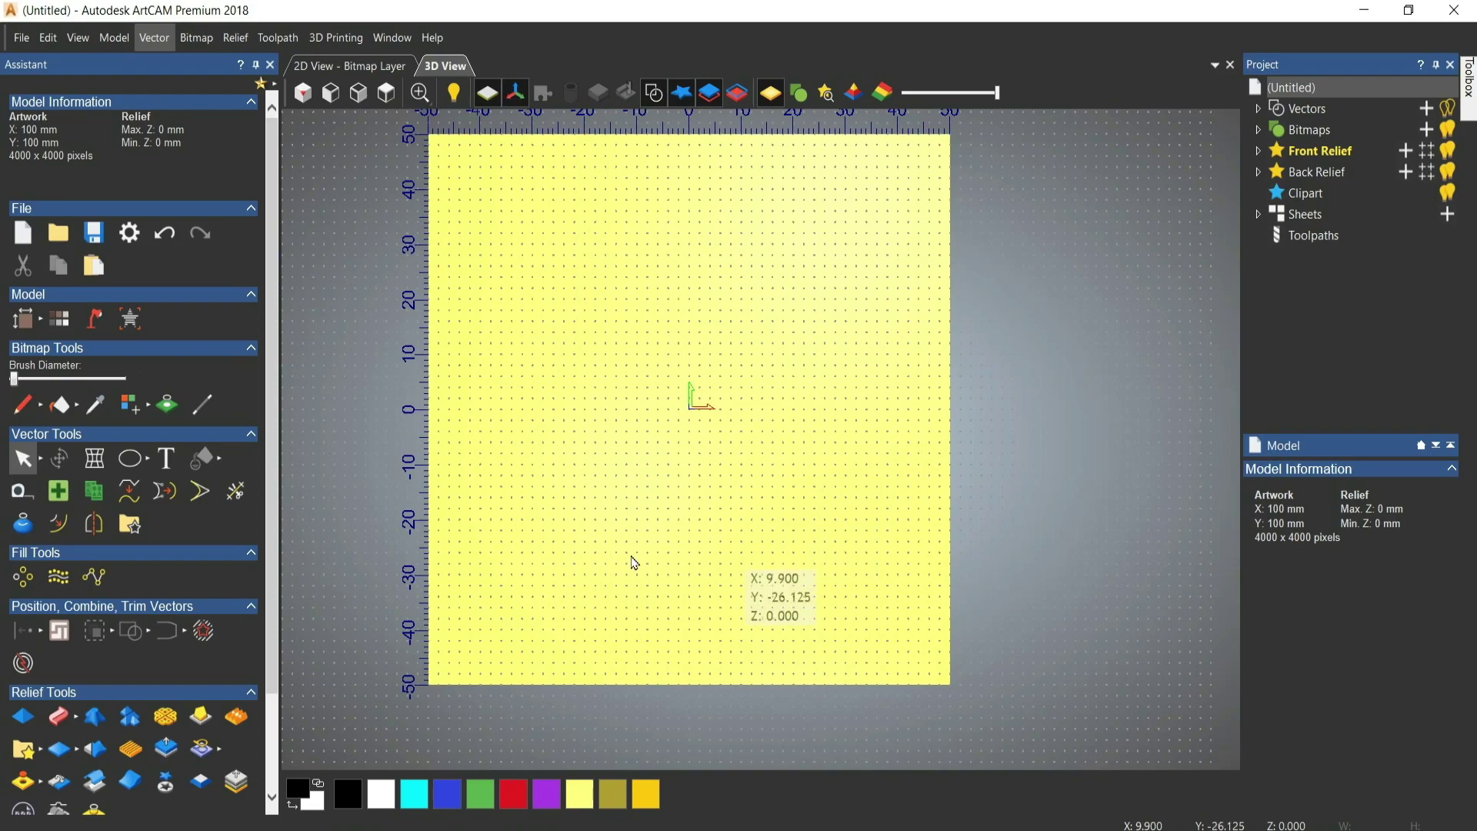
- Draw a six-sided polygon with a radius of about 17 mm, centred near X -9, Y 22
left_click(149, 461)
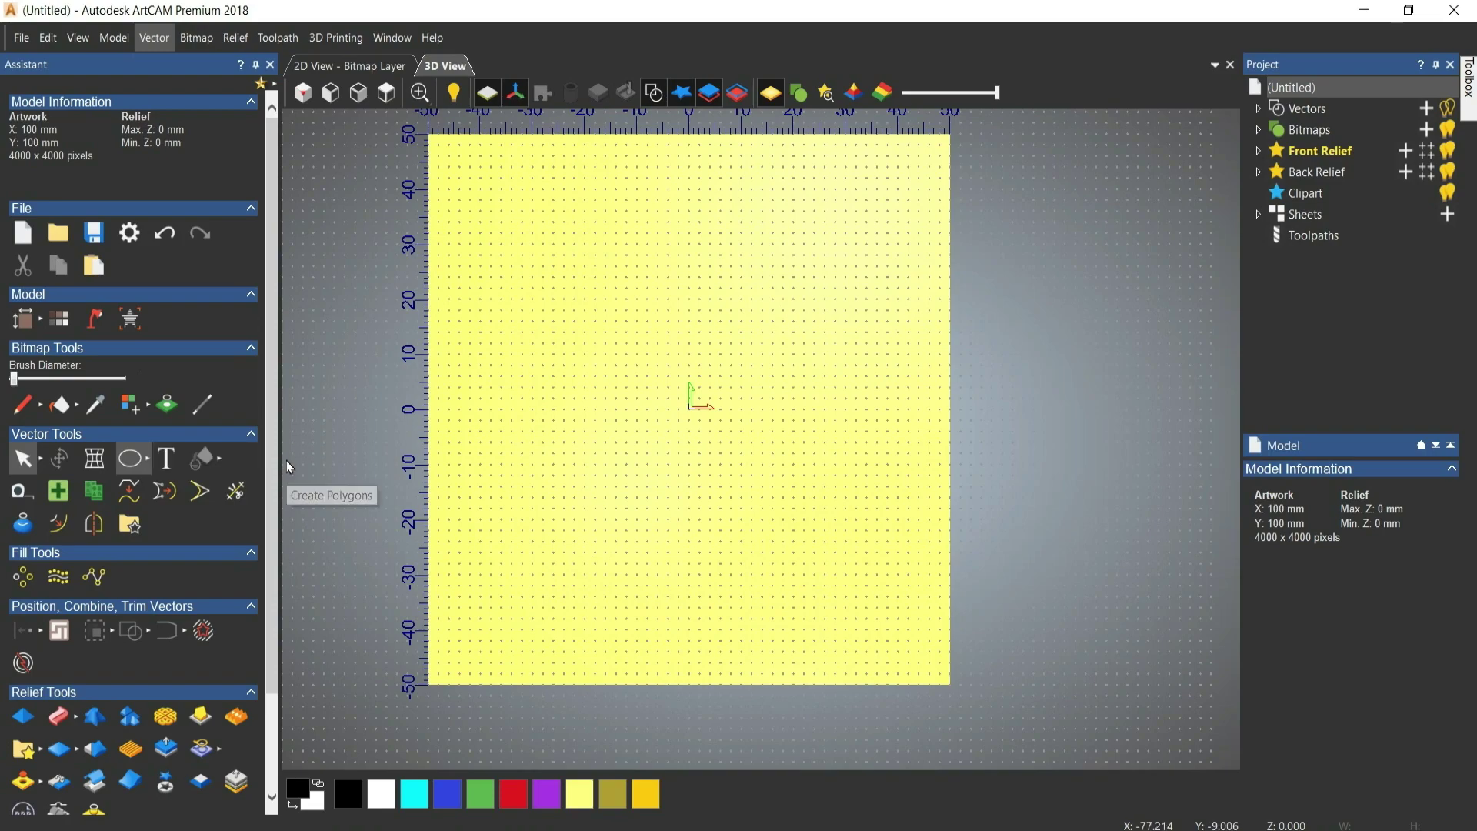
left_click(288, 465)
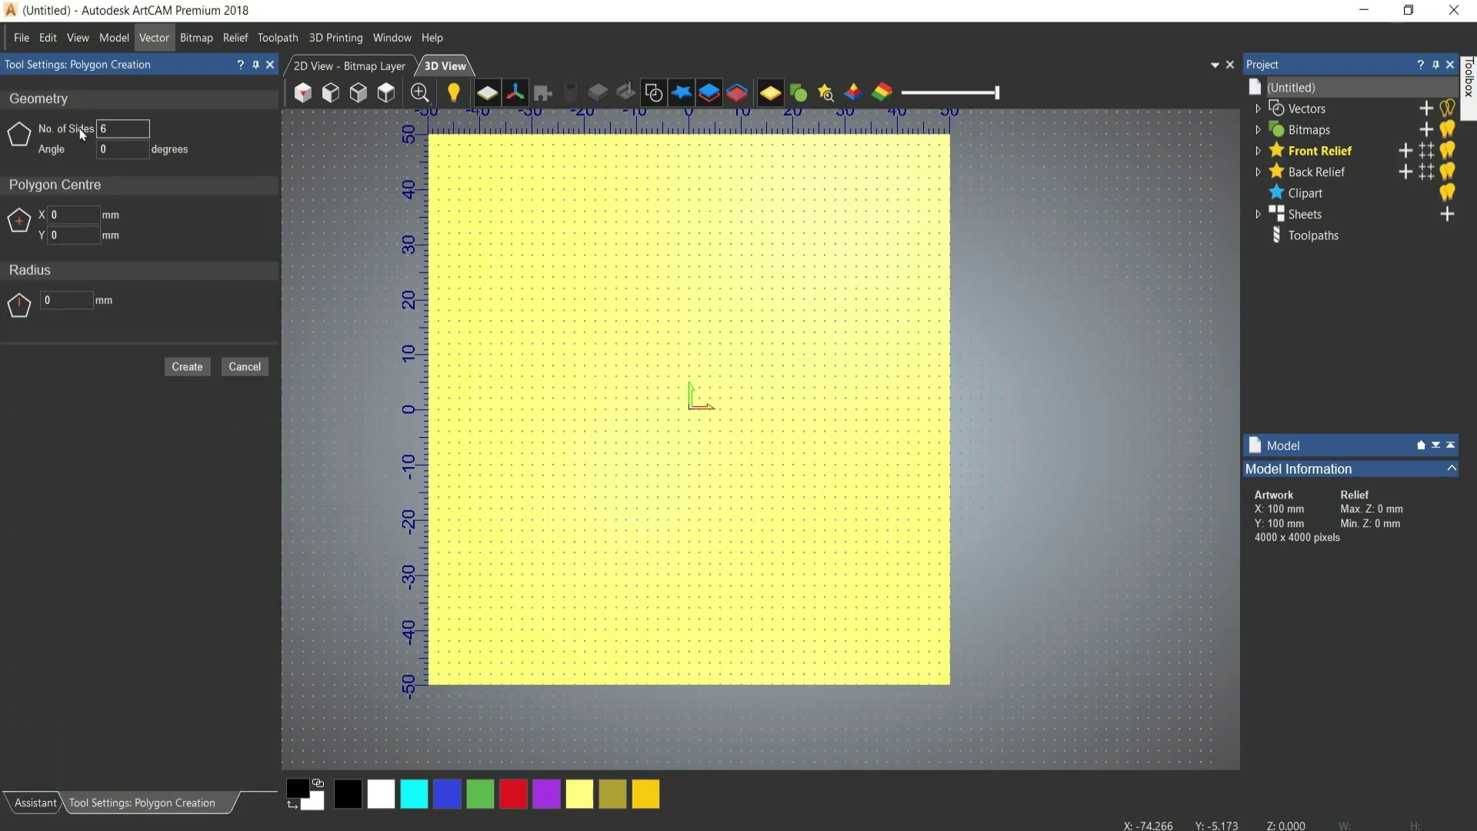
left_click(643, 288)
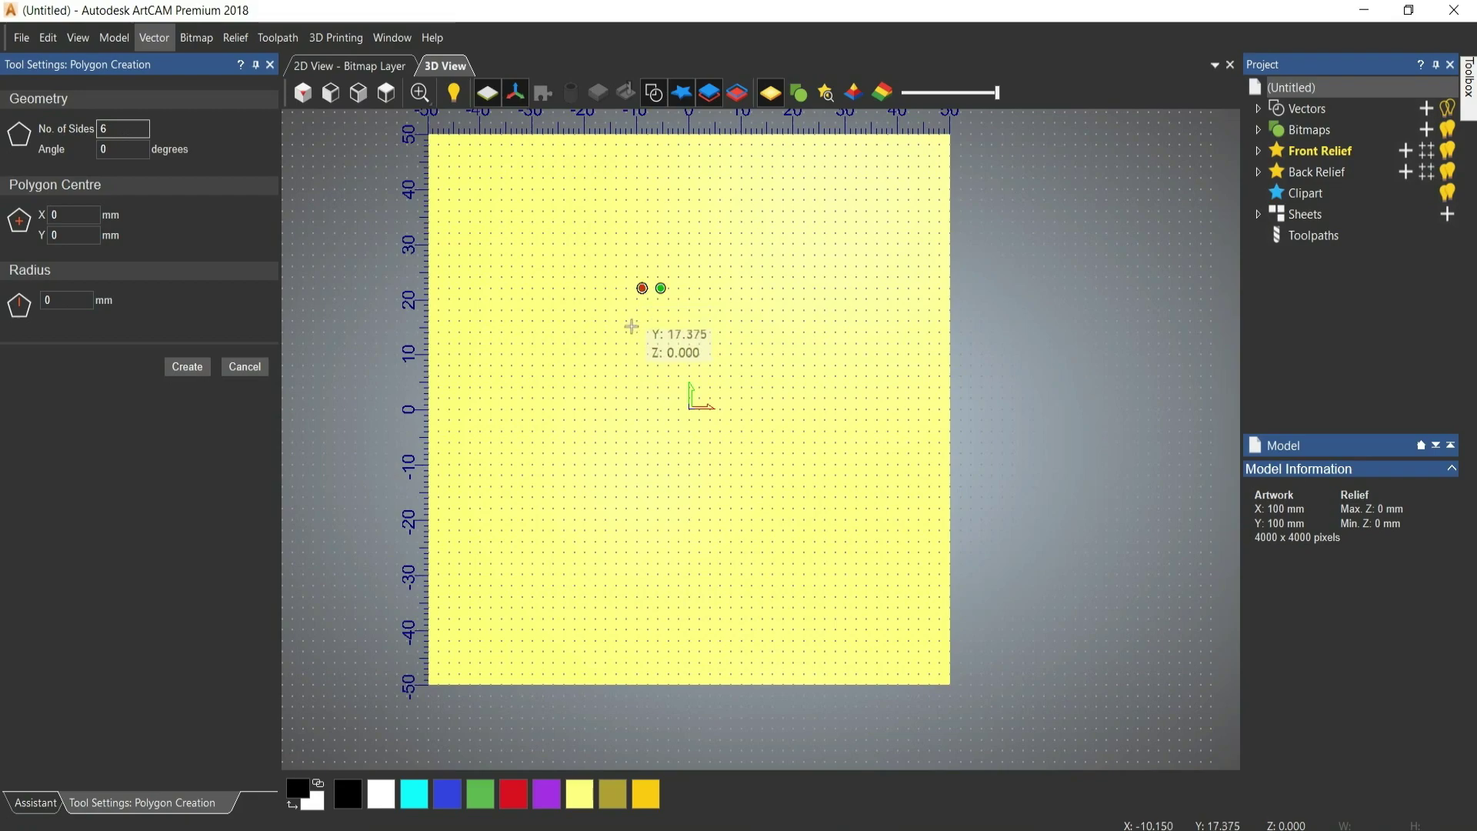
left_click(611, 378)
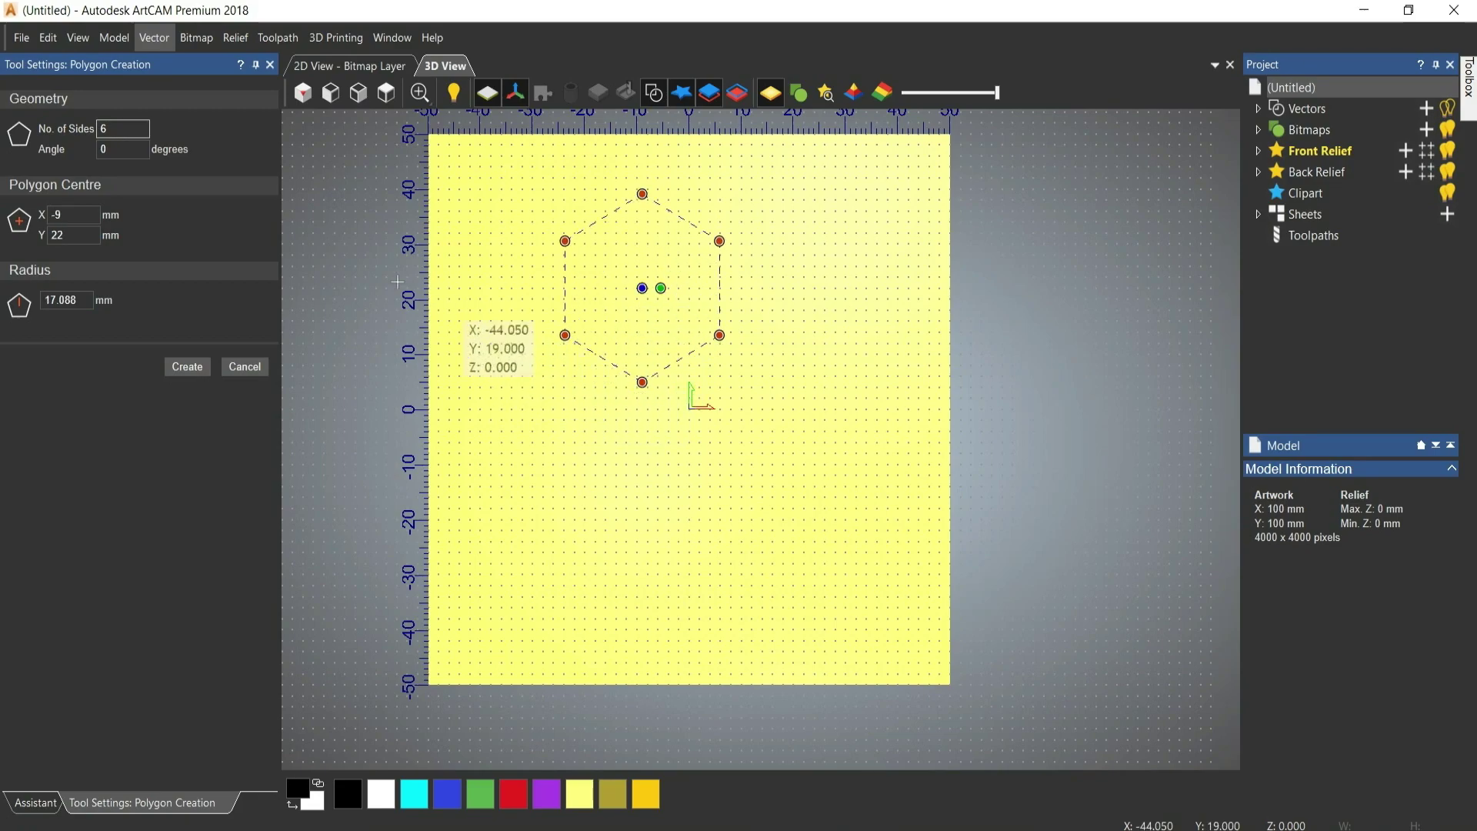
- Set the polygon's number of sides to 5 and its centre to X 0, Y 0
double_click(121, 128)
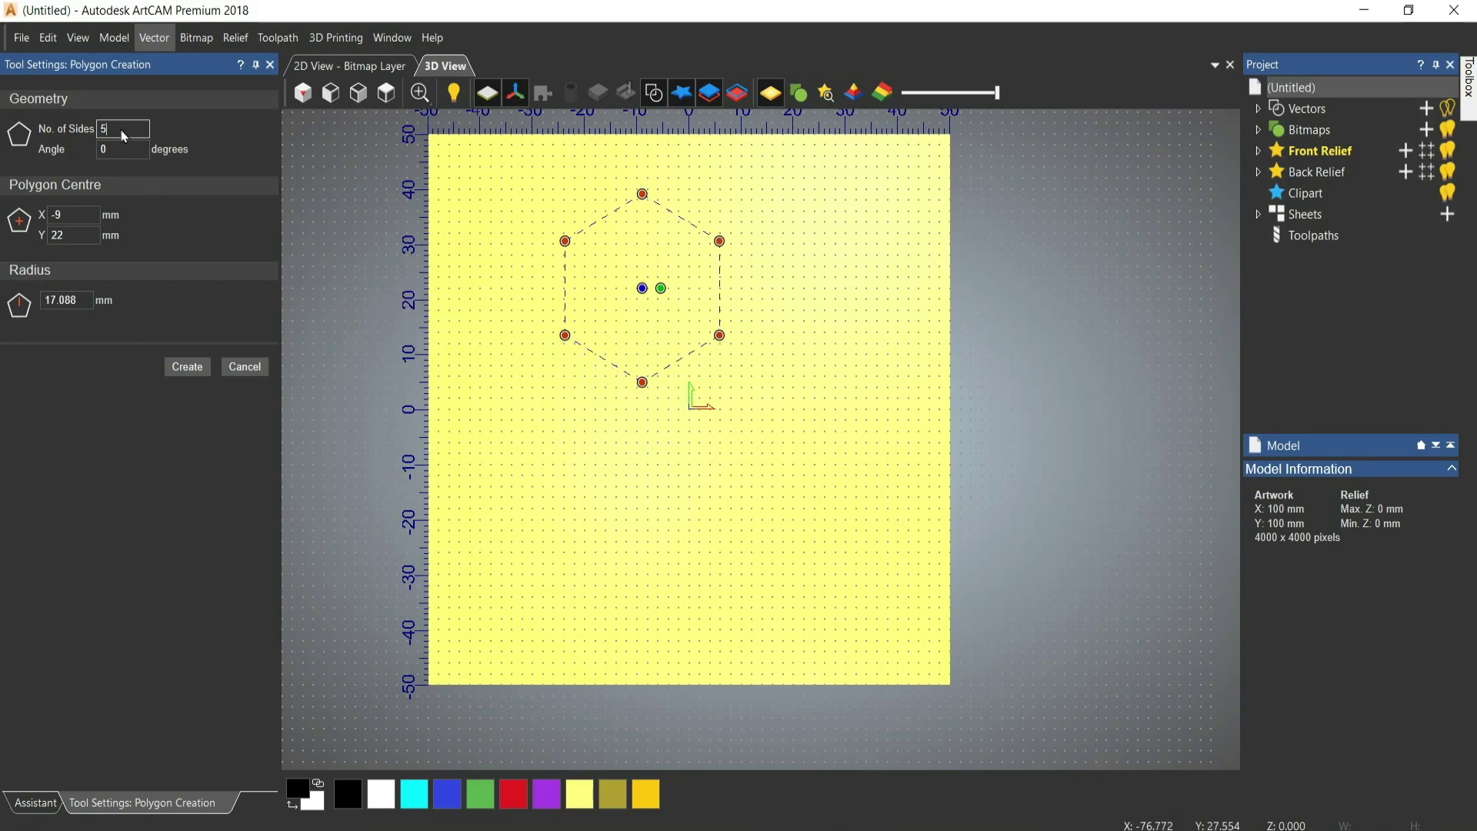
type("5")
key("Return")
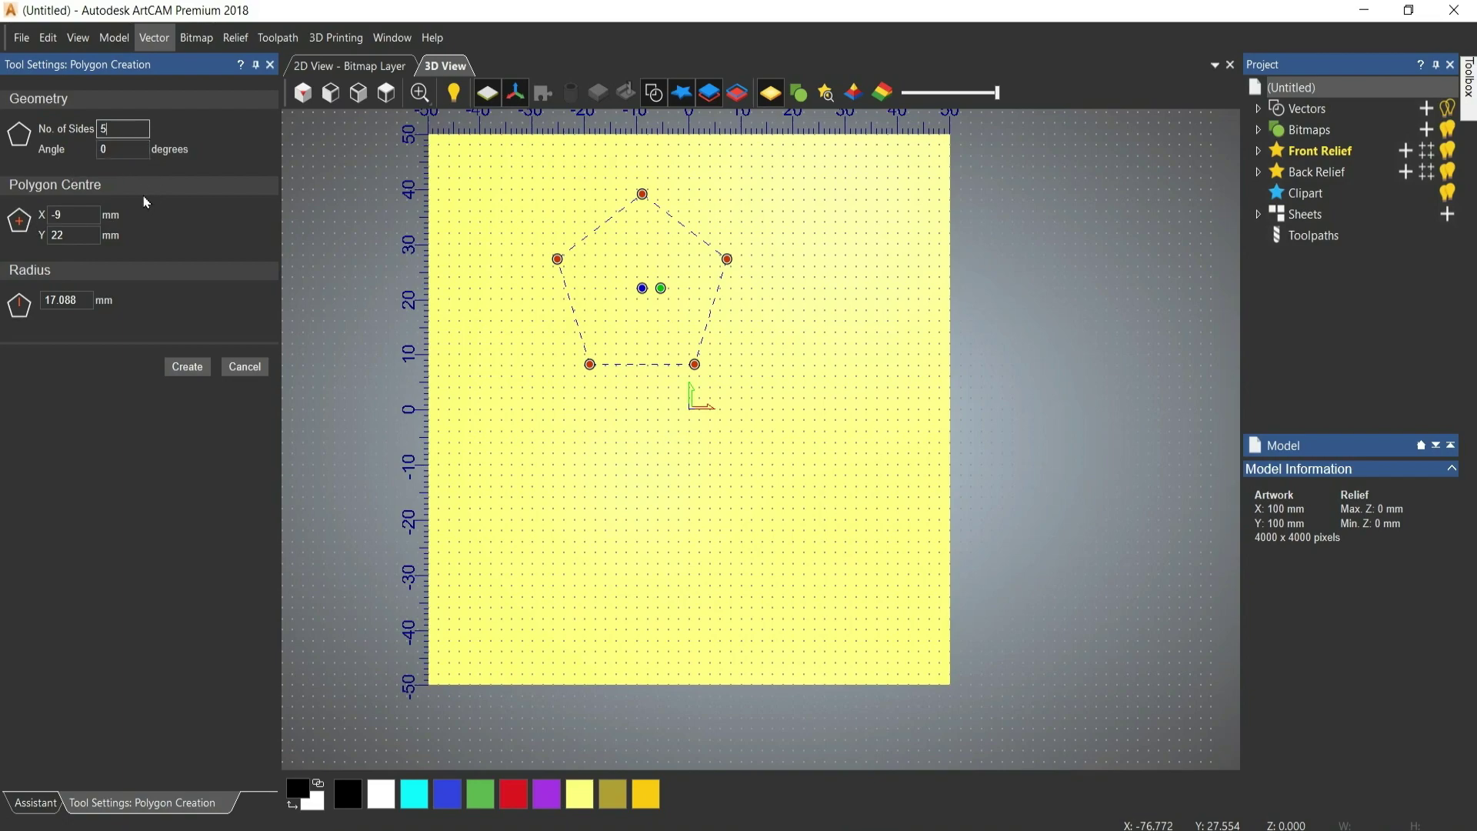
double_click(77, 215)
key("Return")
double_click(71, 236)
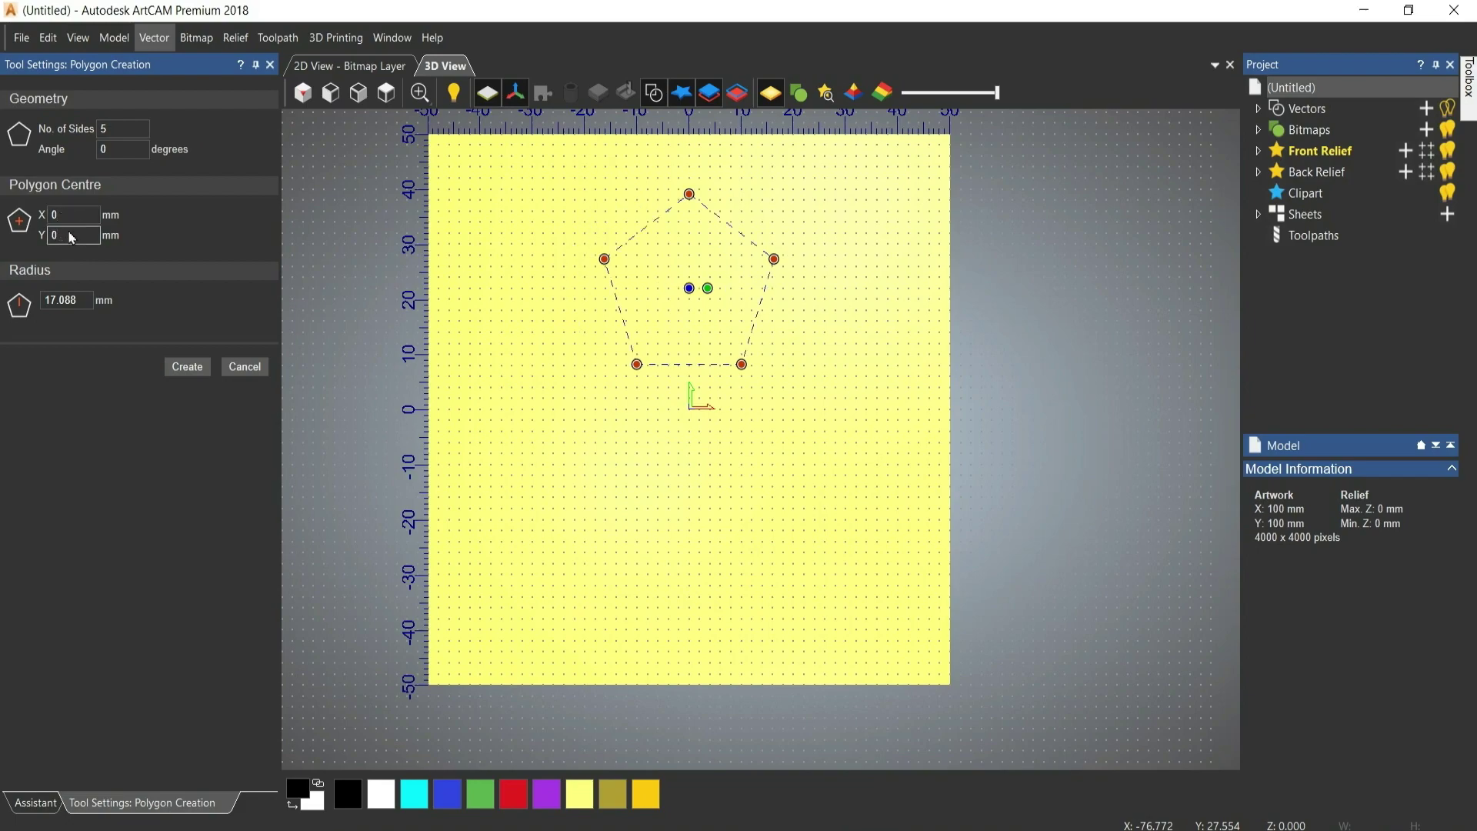
key("Return")
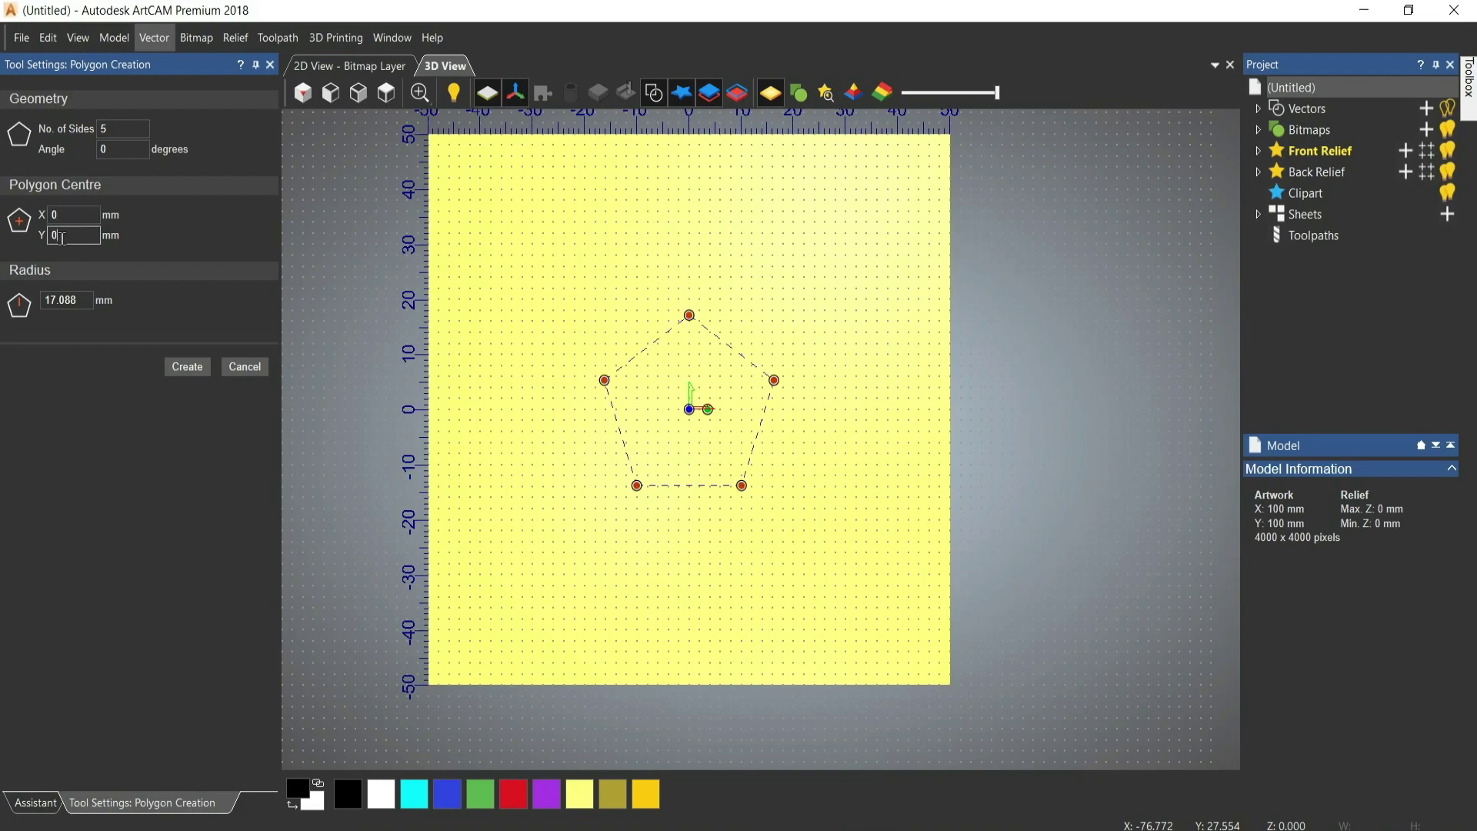
- Try a 25 mm radius on the pentagon and set its final radius to 40 mm
double_click(80, 300)
type("25")
key("Return")
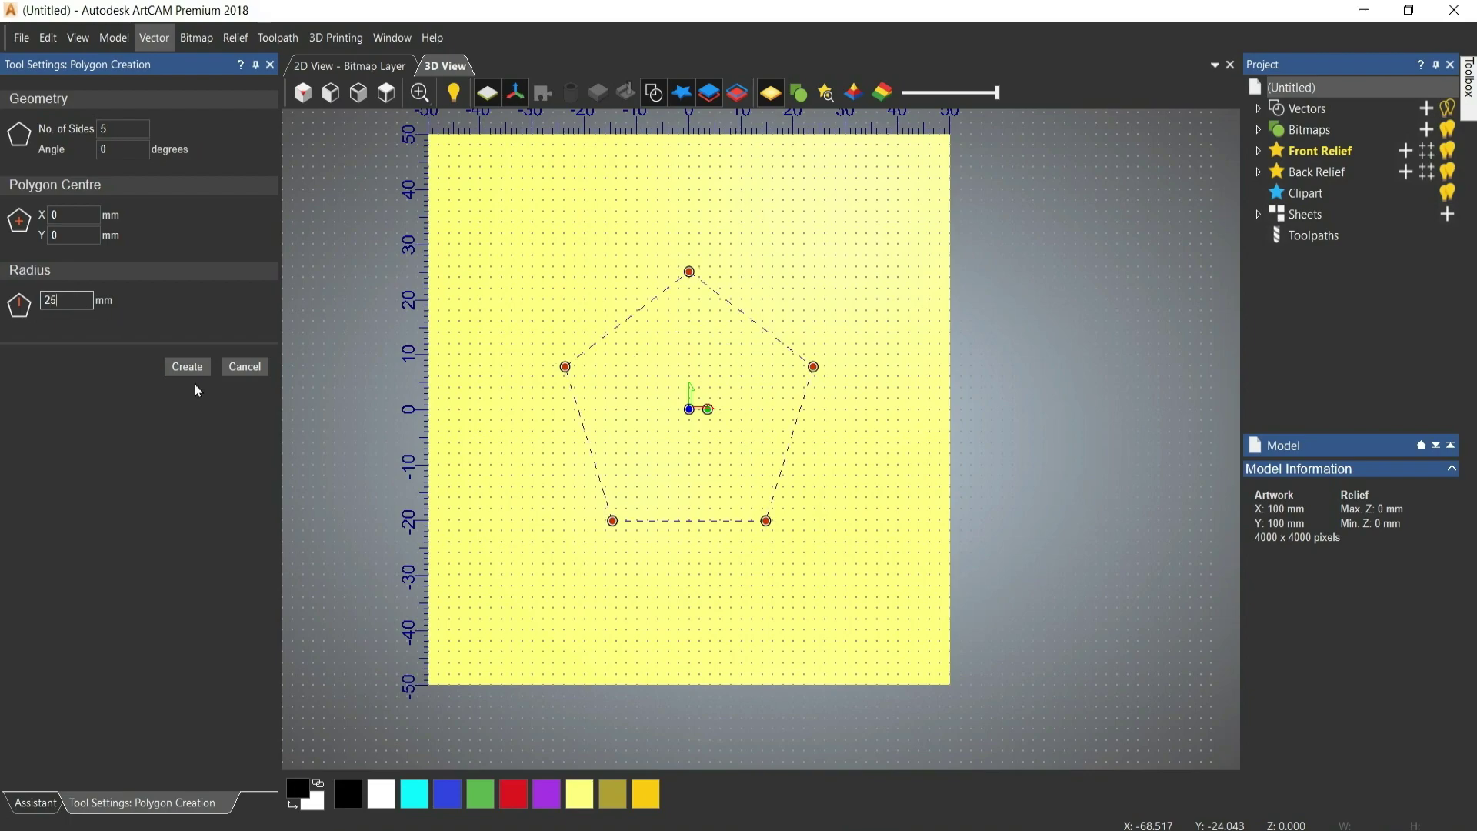
double_click(63, 298)
key("Return")
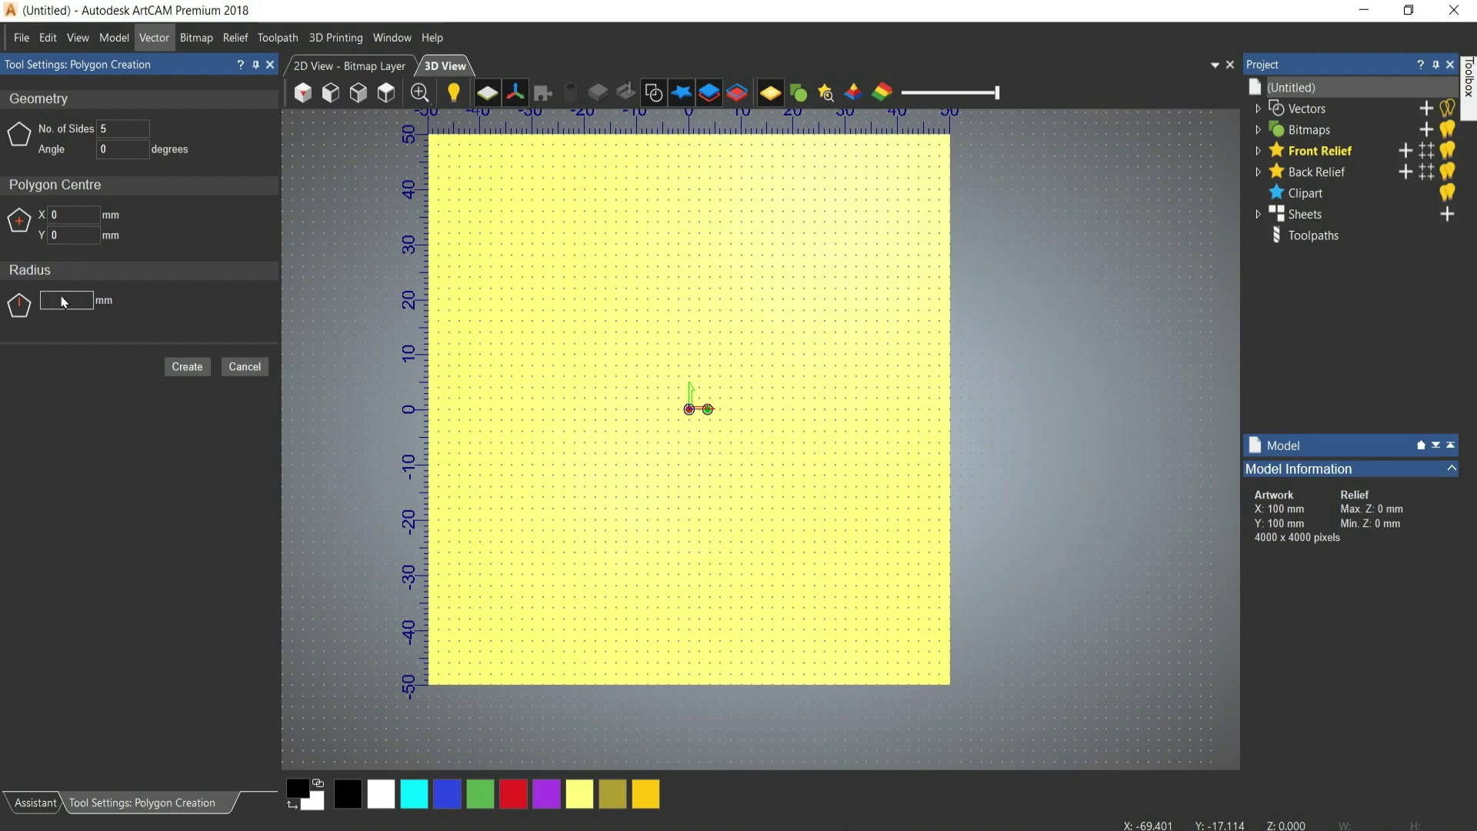
type("40")
key("Return")
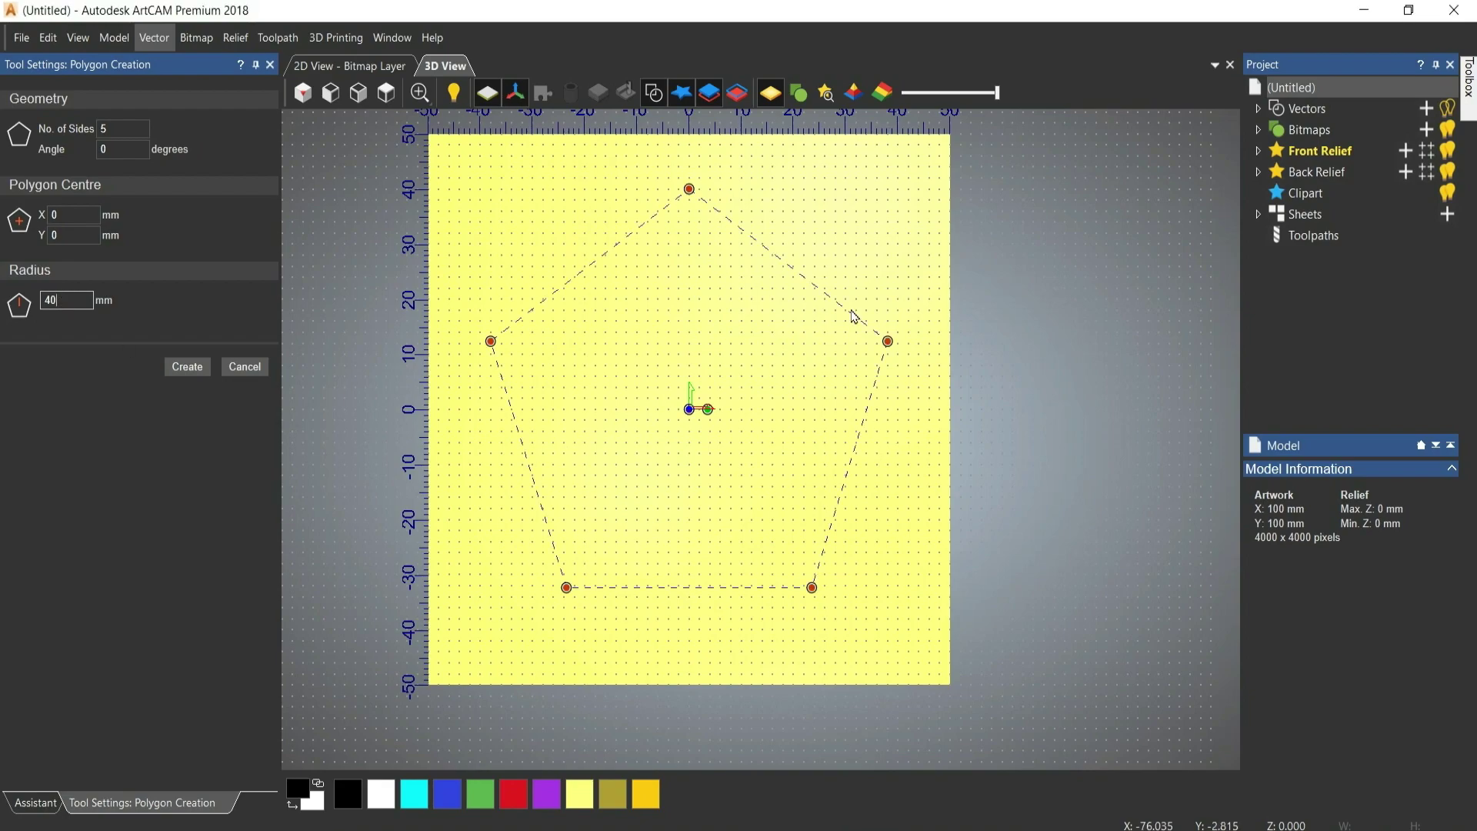
- Create the pentagon vector, leave polygon creation and deselect the pentagon
left_click(186, 367)
left_click(249, 369)
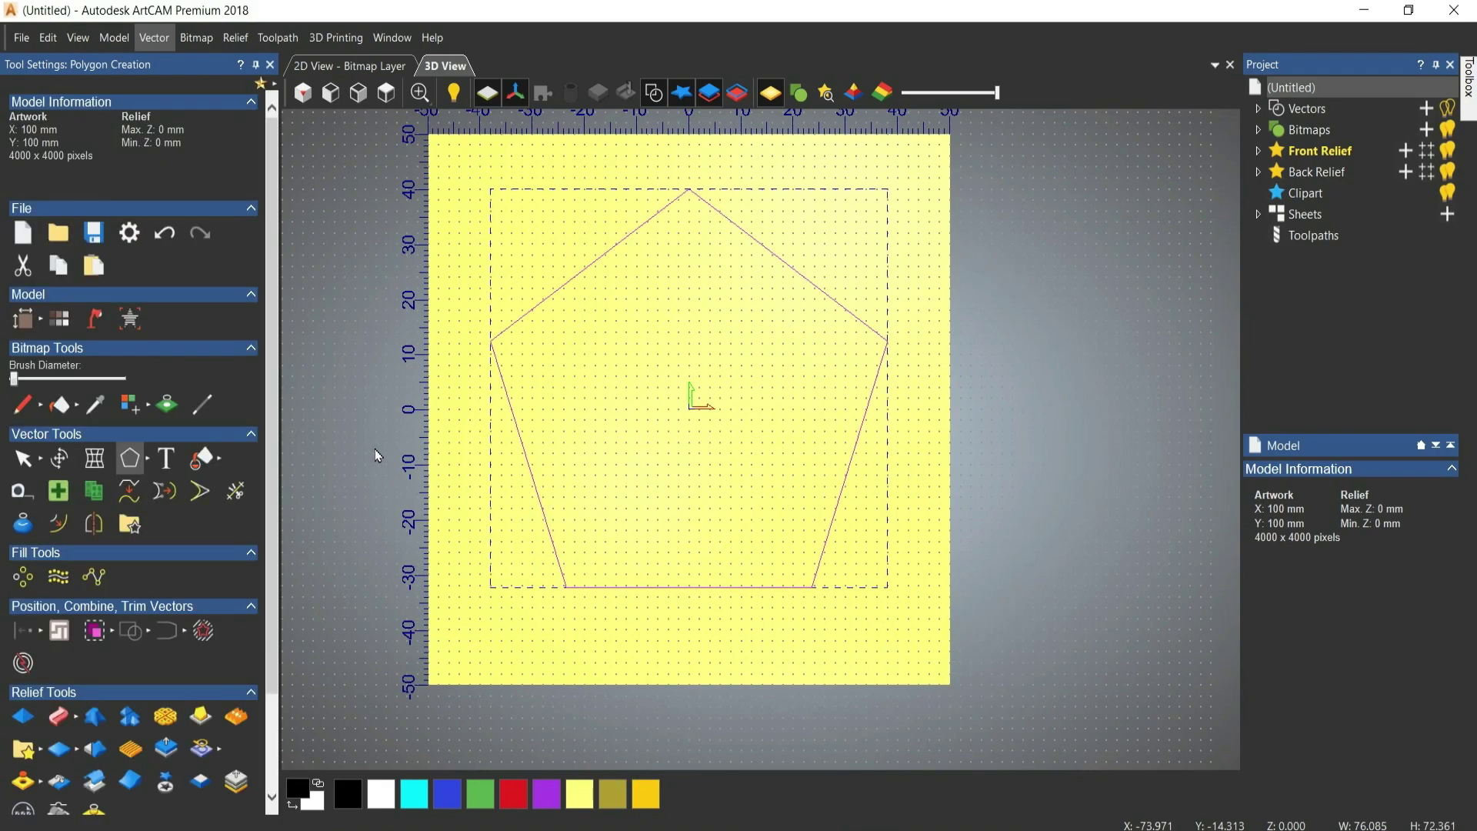
left_click(454, 422)
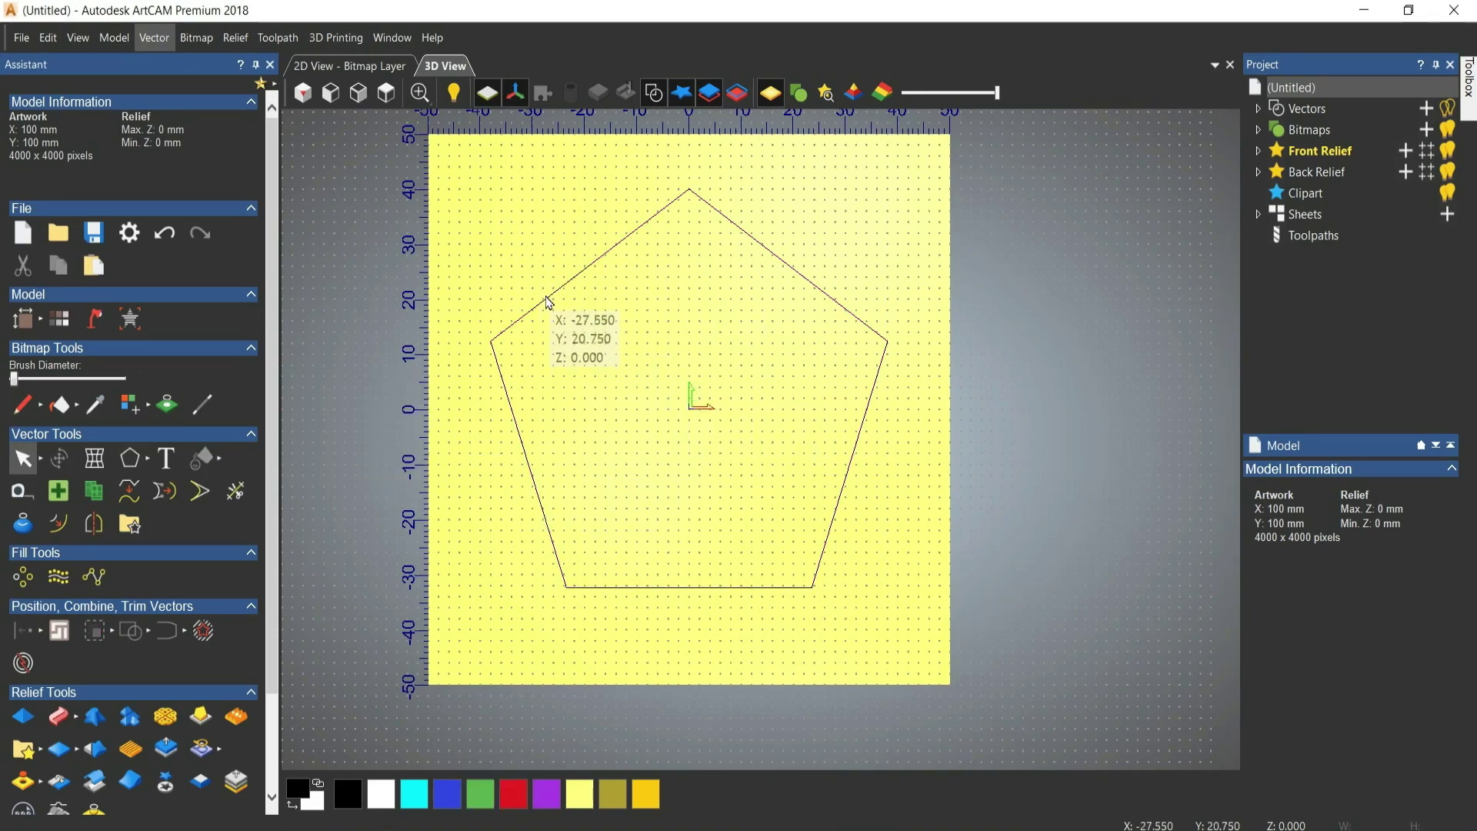
- Select the pentagon and delete it from the model
left_click(542, 303)
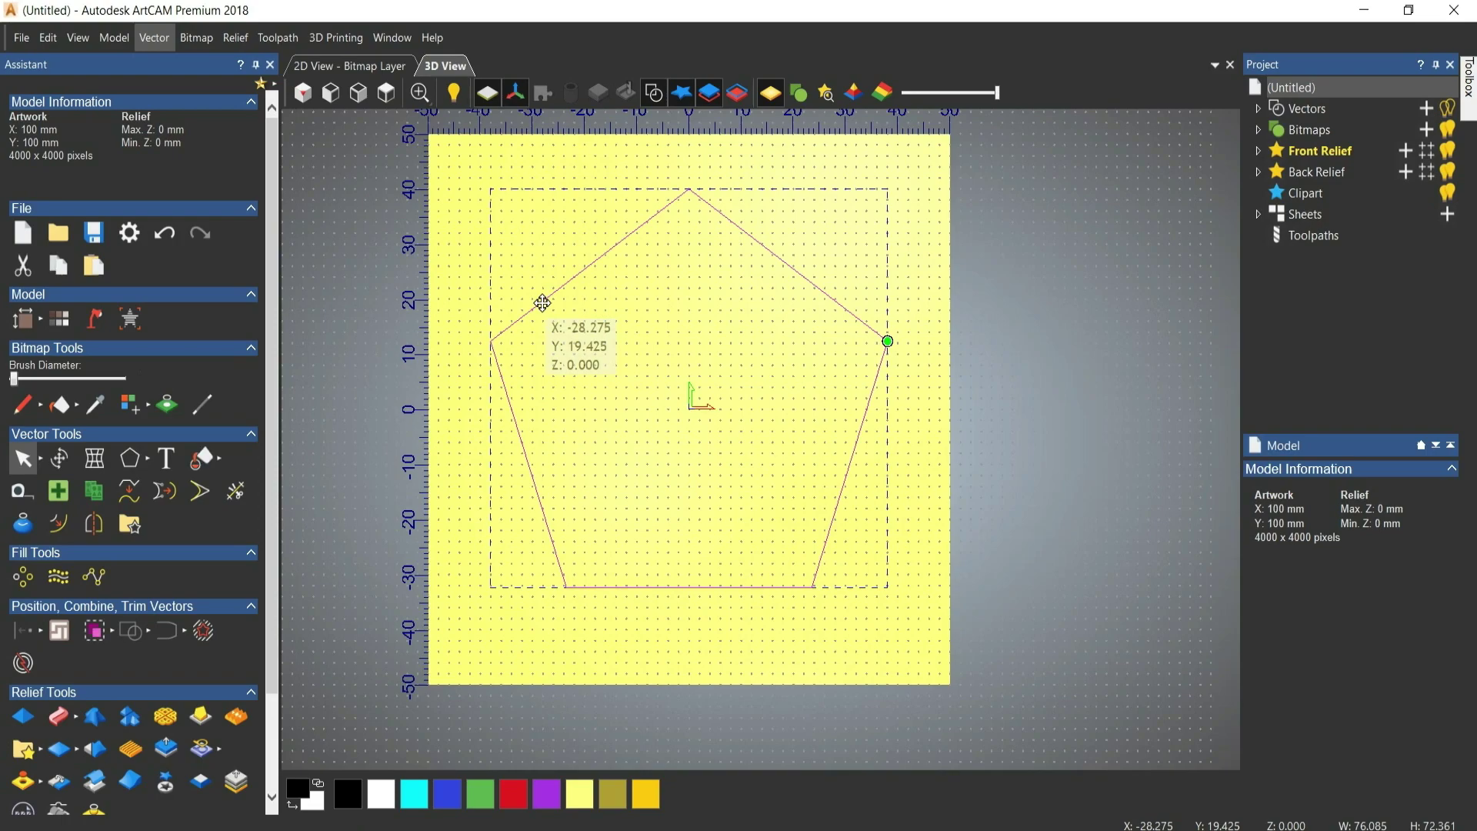
key("Delete")
- Start a six-point star centred near X -7, Y 23 with a radius of about 19 mm
left_click(147, 459)
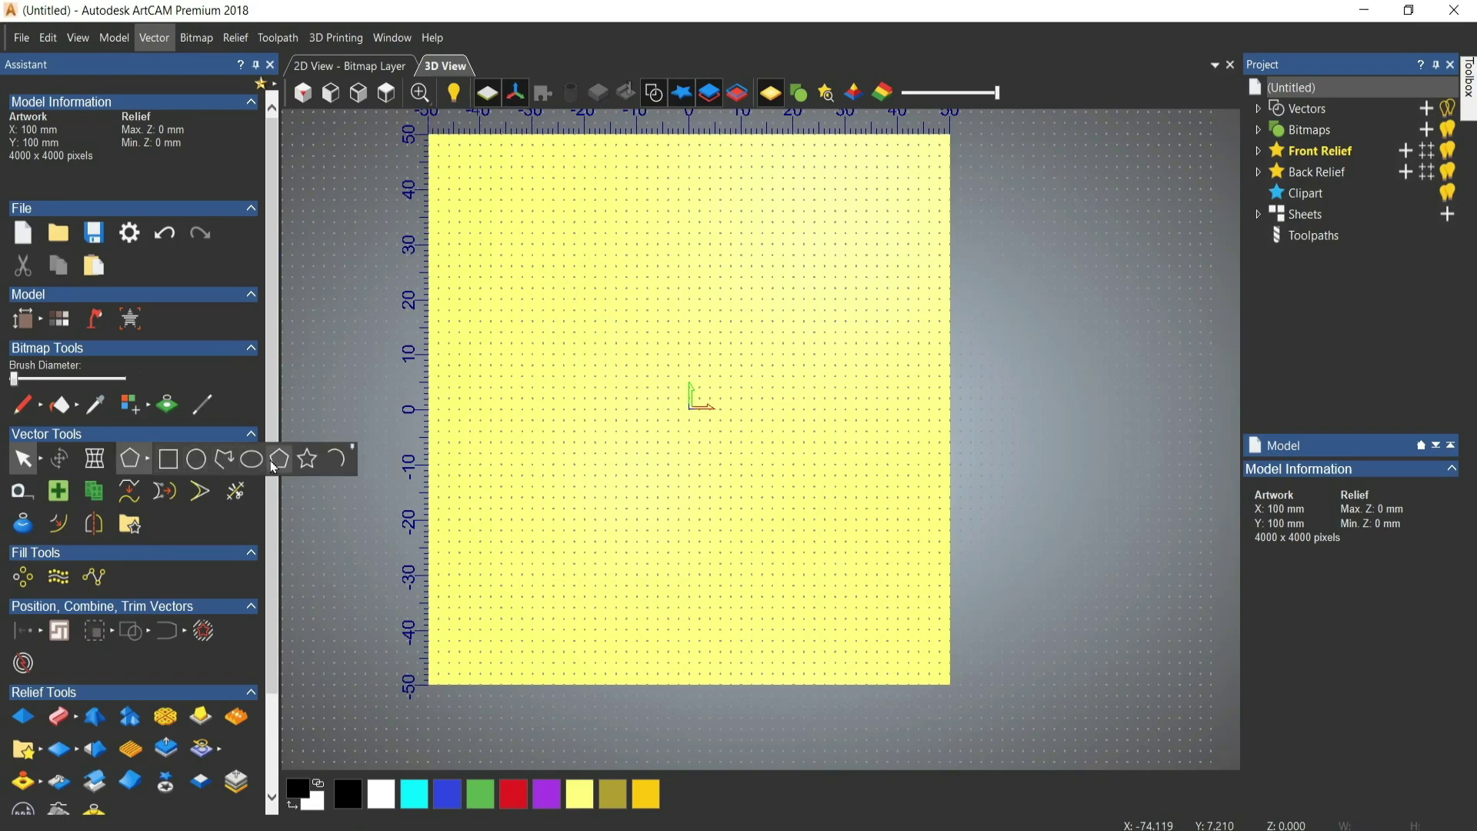
left_click(312, 461)
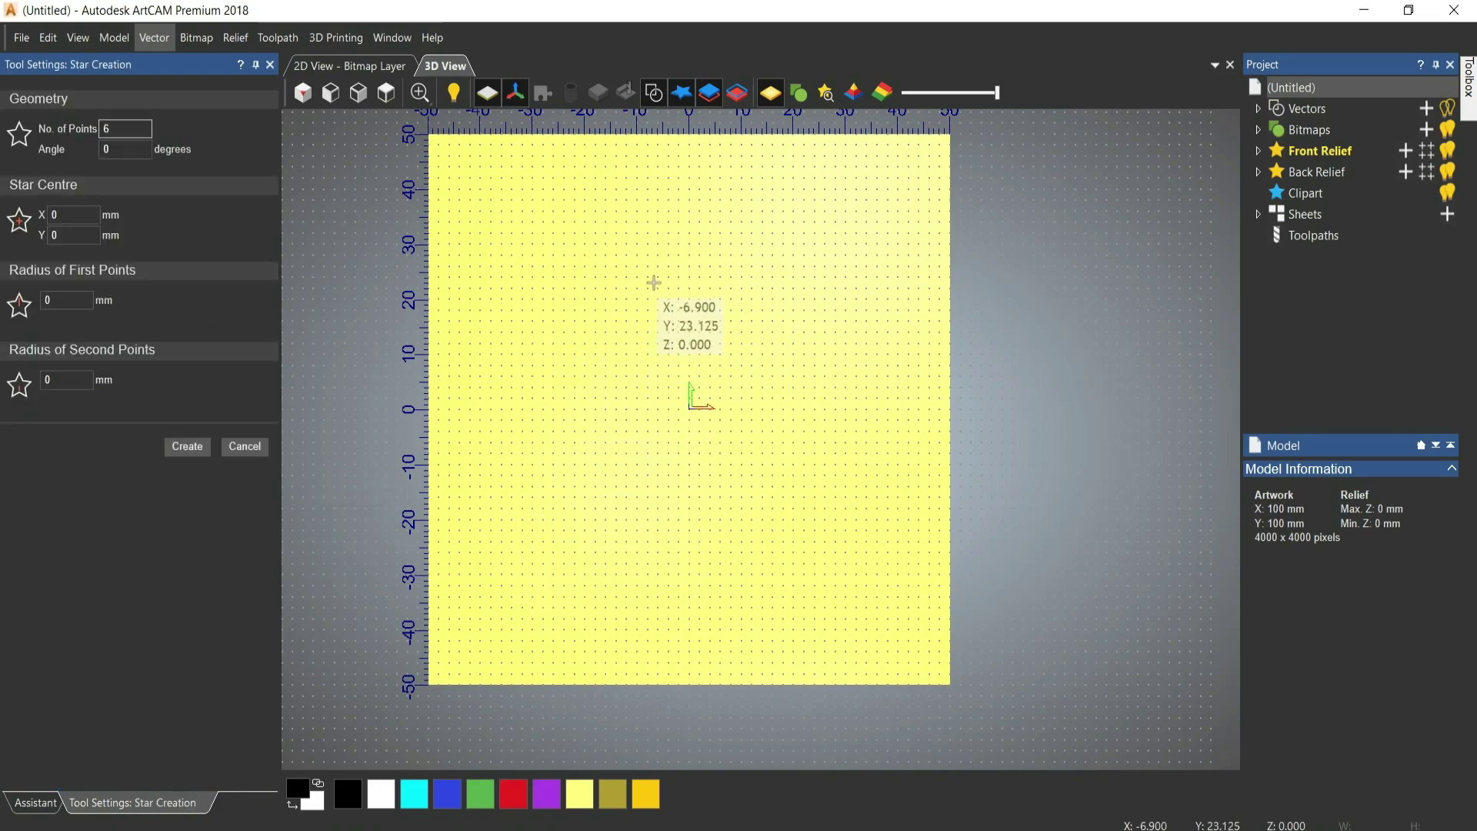
left_click_drag(655, 285, 620, 384)
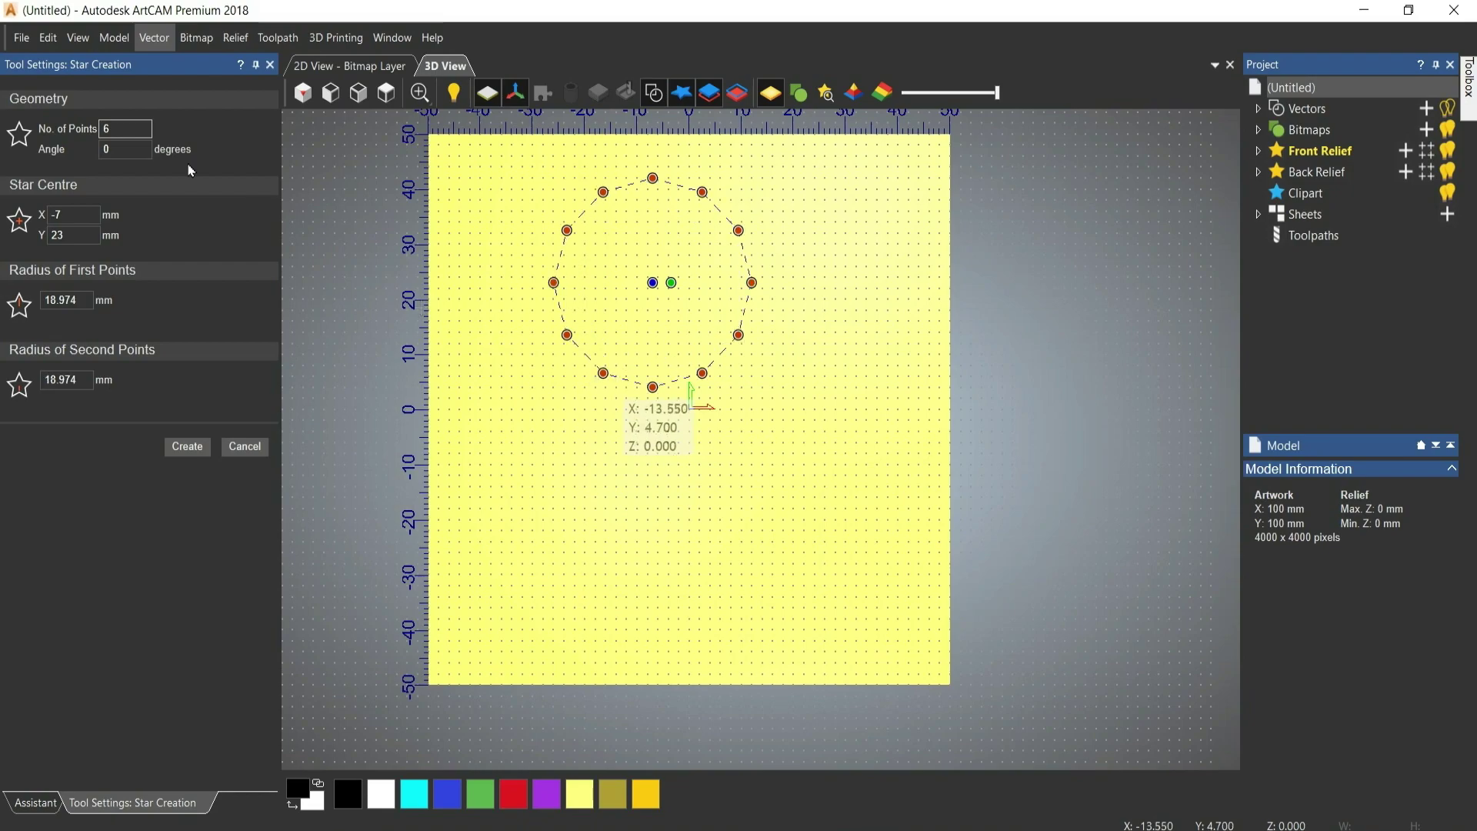
- Set the star's number of points to 5 and its centre to X 0, Y 0
double_click(122, 131)
type("5")
key("Return")
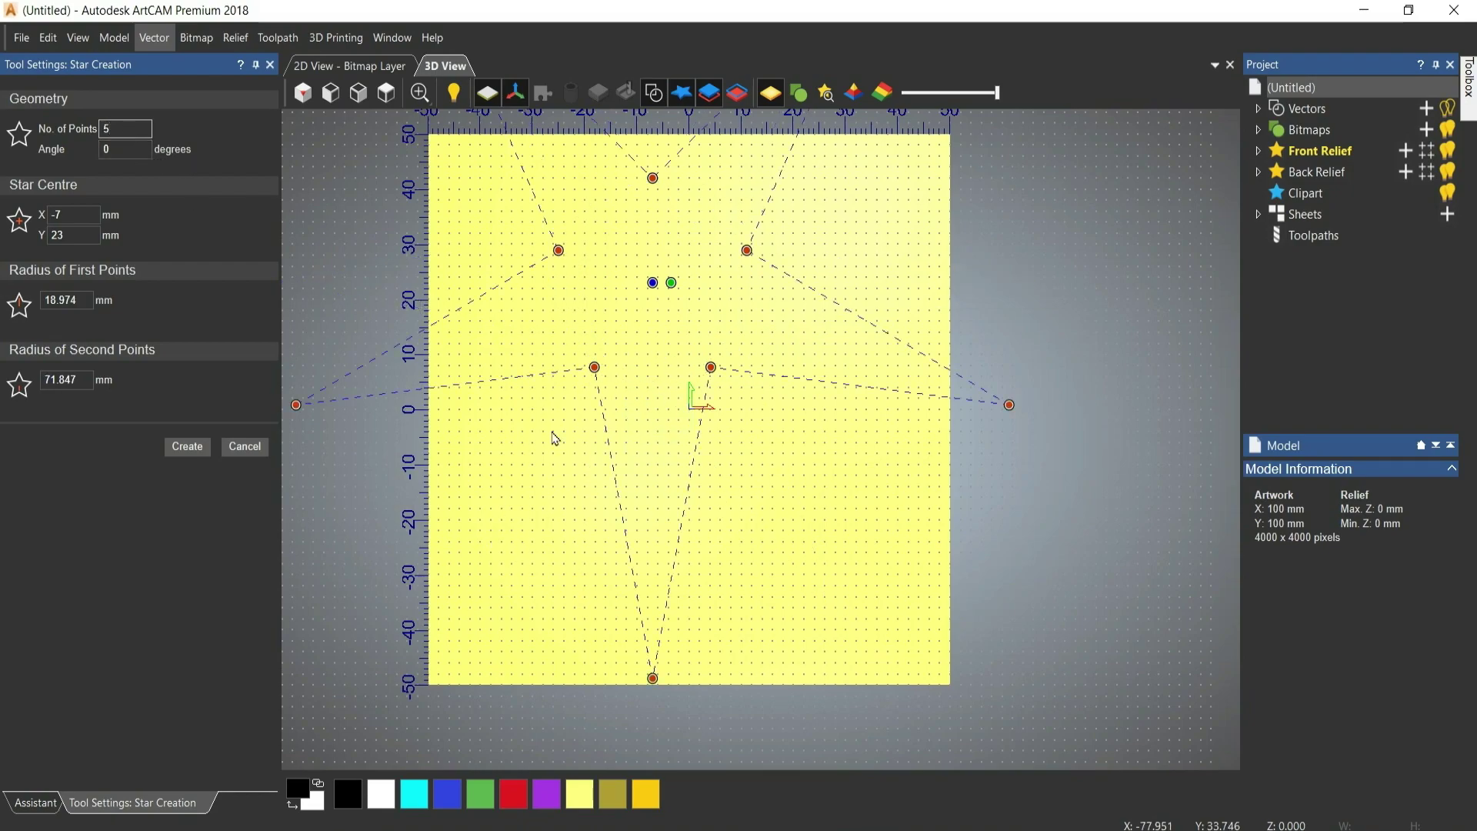
scroll(765, 443, "down", 2)
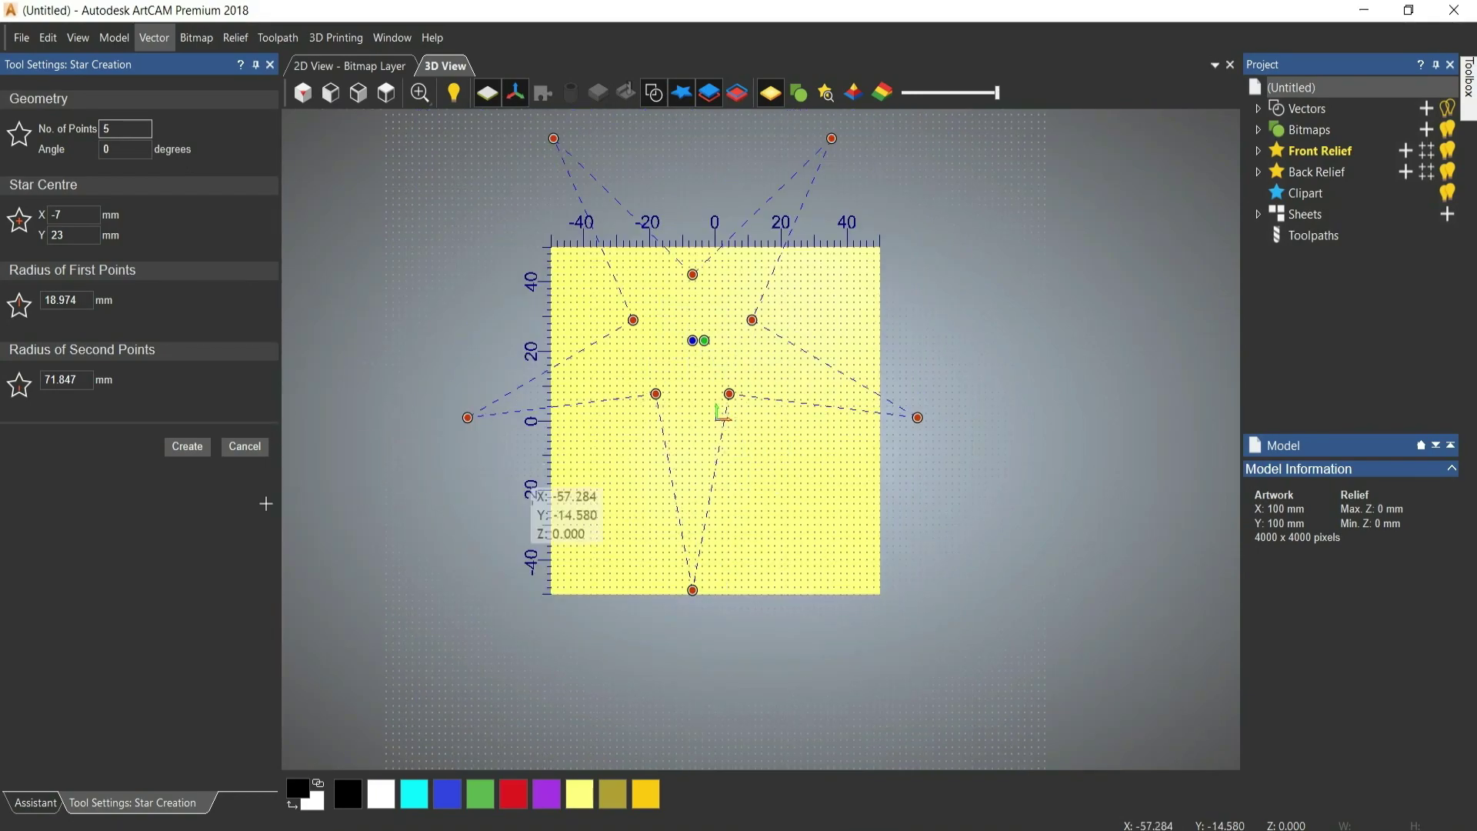
left_click(70, 215)
double_click(70, 216)
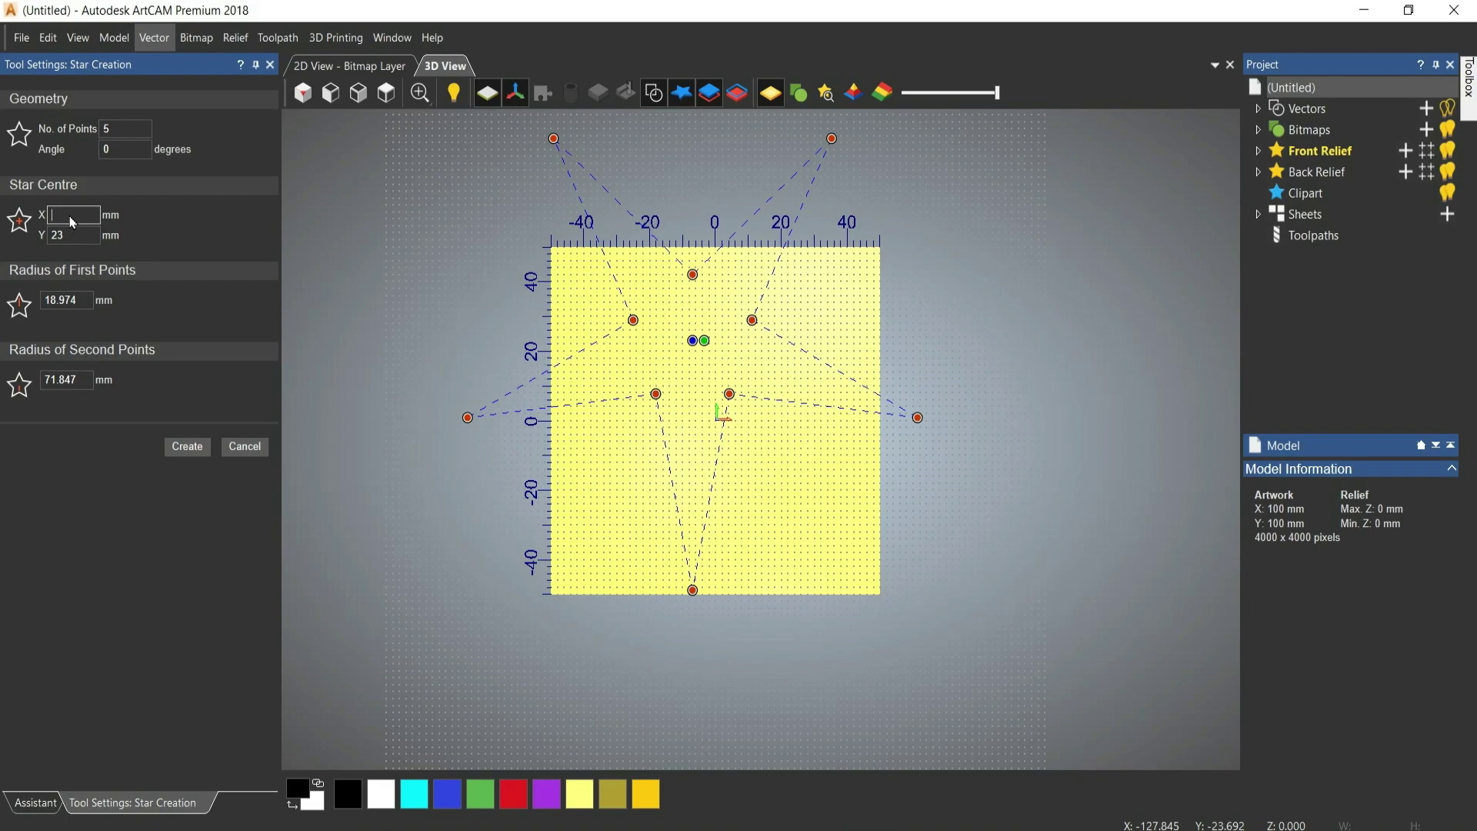
double_click(59, 234)
- Set the star's radius of first points to 20 mm and try 40 and 45 mm for the second points
double_click(82, 300)
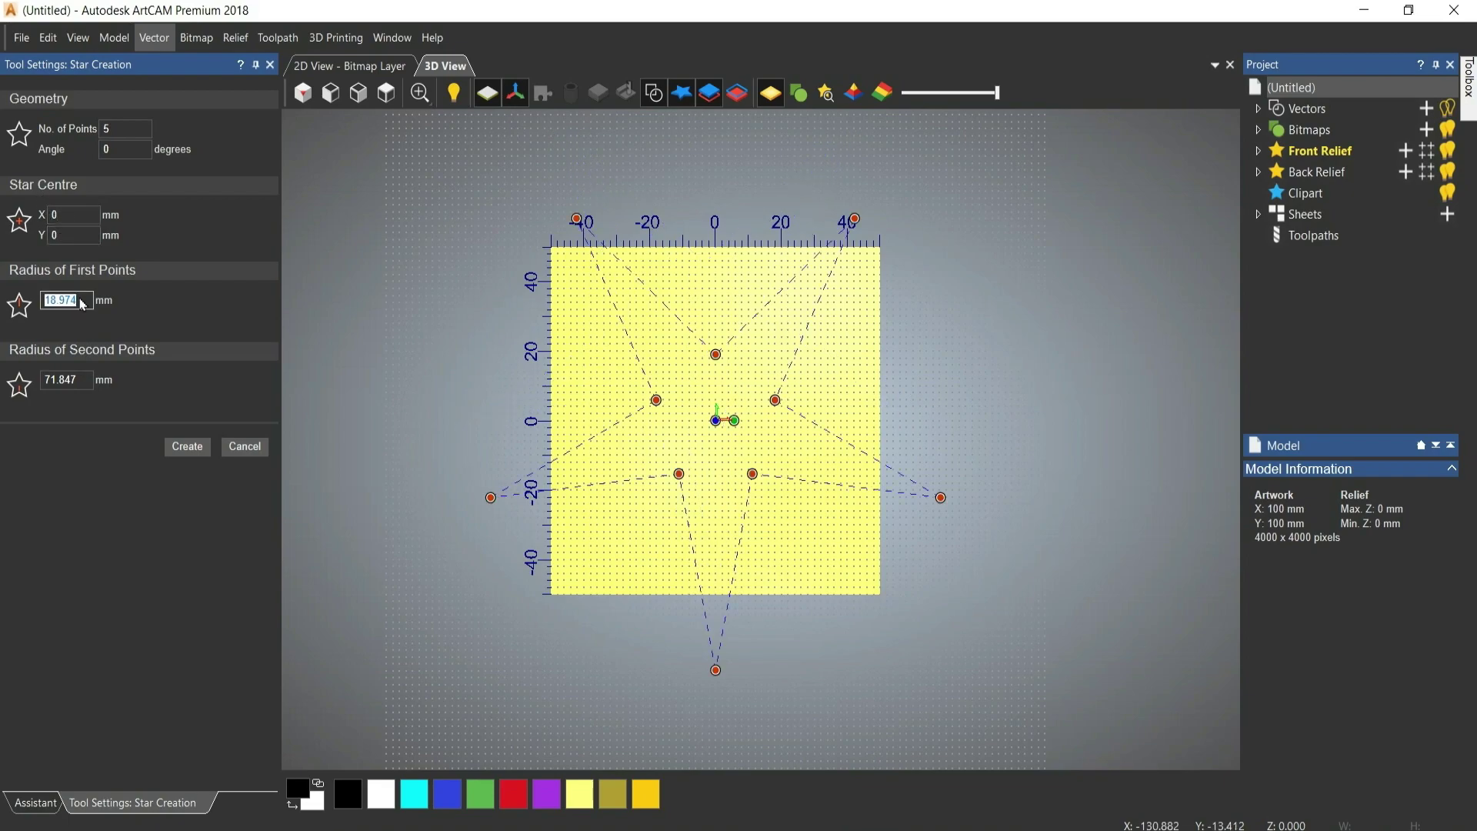
type("20")
double_click(68, 382)
type("40")
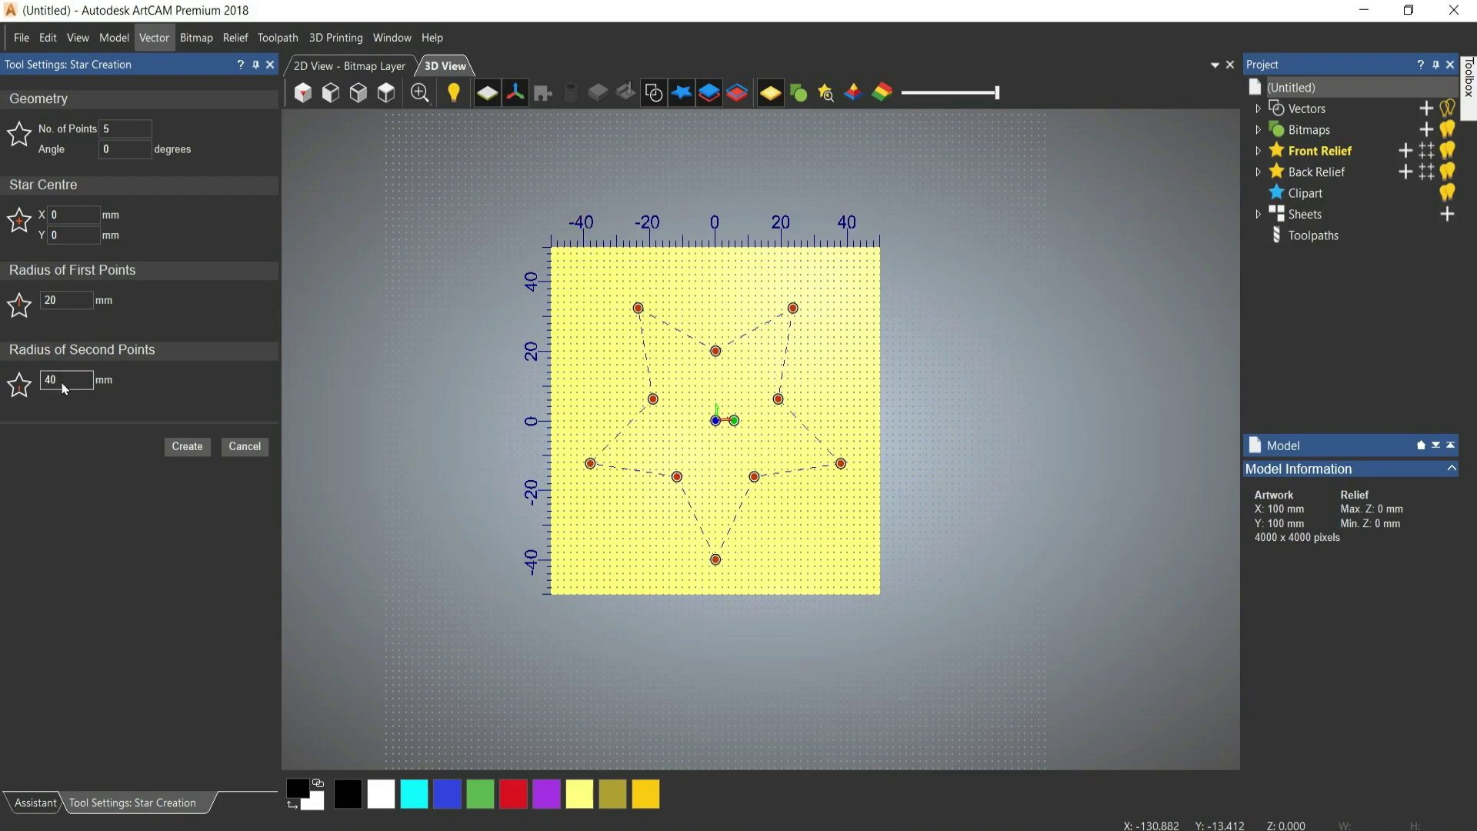
key("BackSpace")
type("5")
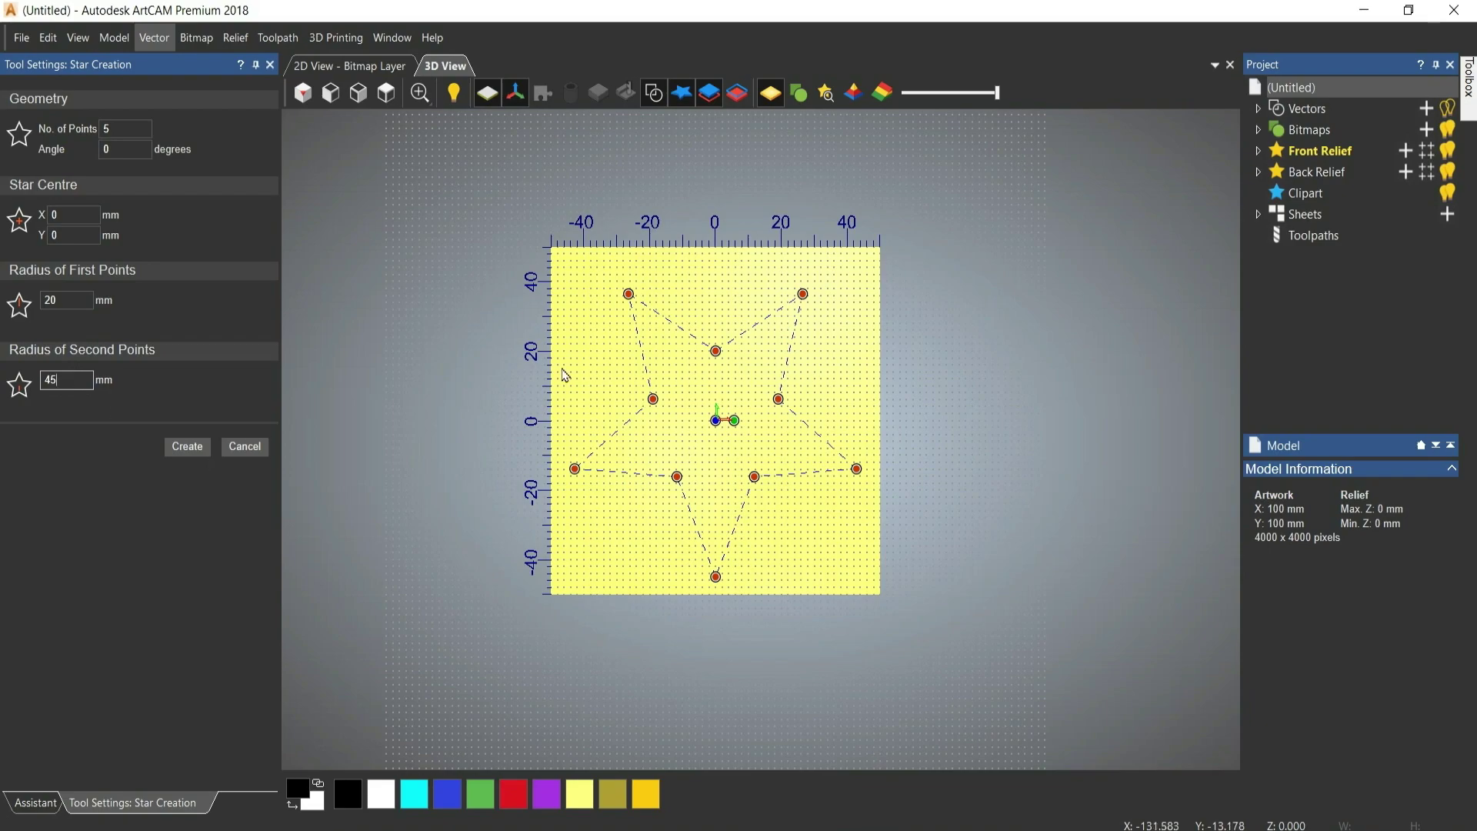
- Set the star's radius of second points to 50 mm and its number of points to 7
double_click(81, 382)
type("5")
double_click(115, 129)
type("7")
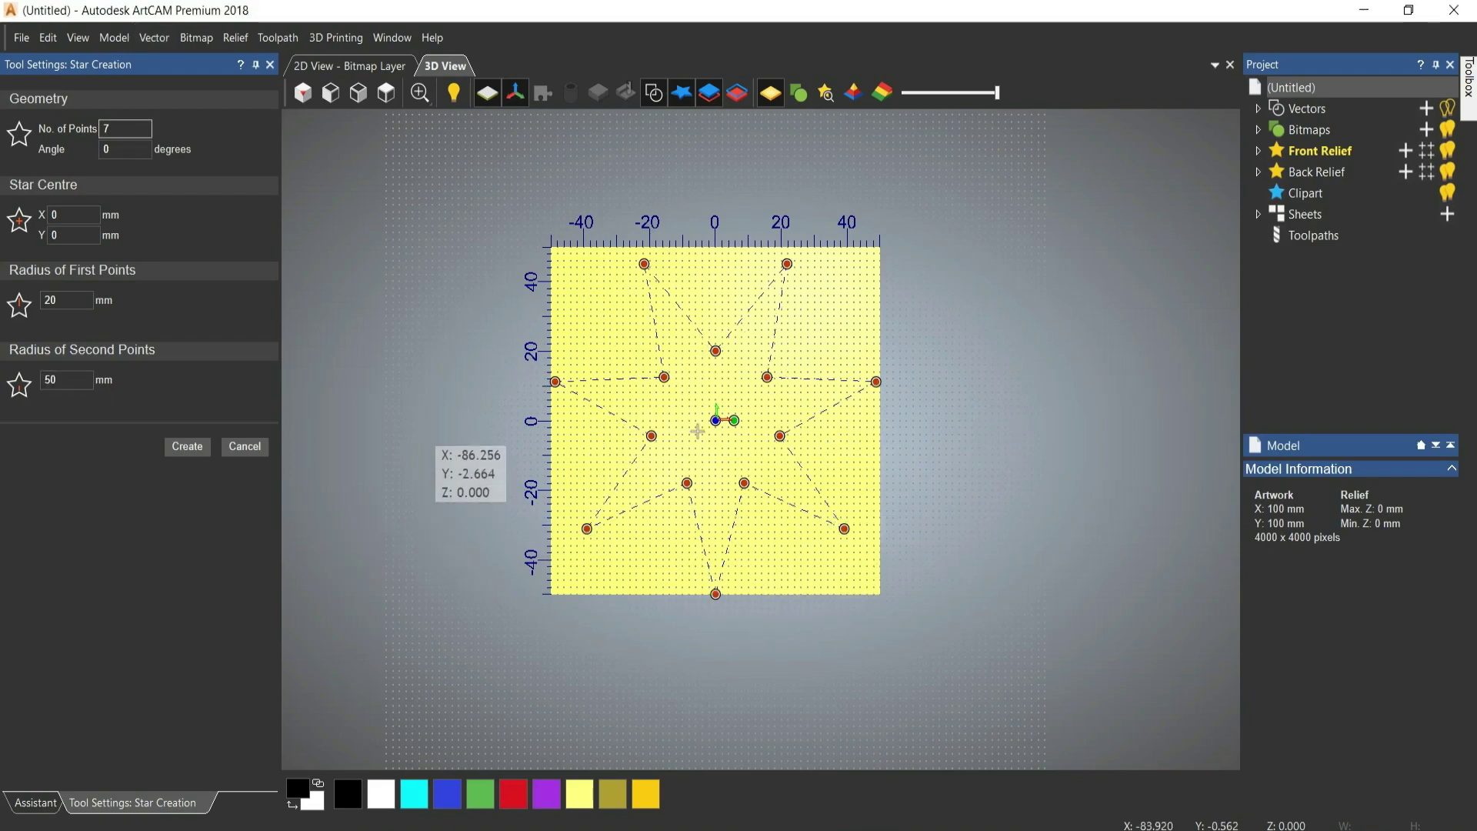
- Create the seven-pointed star vector, leave star creation and delete the star from the model
left_click(187, 454)
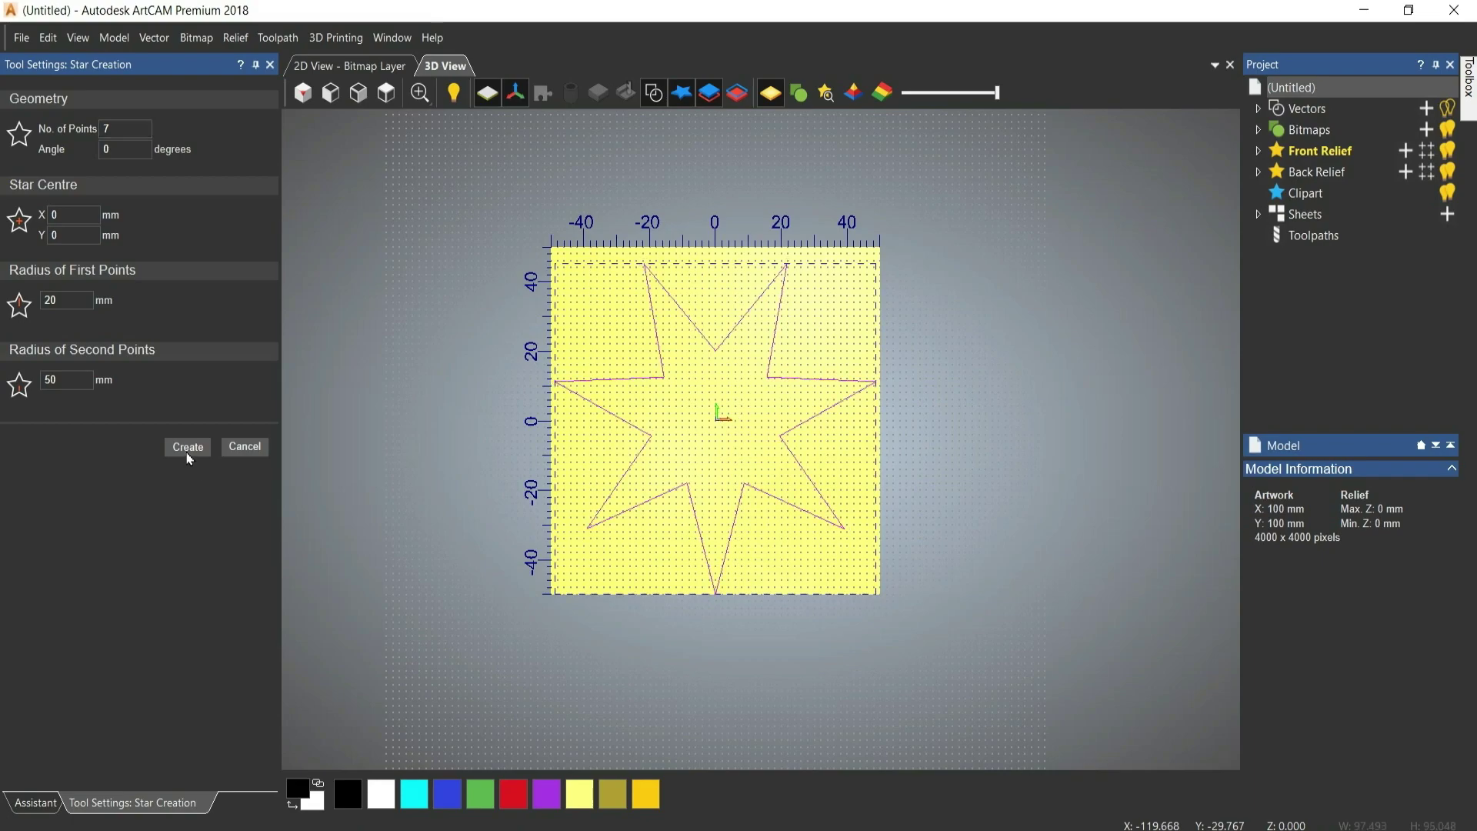
left_click(246, 447)
key("Delete")
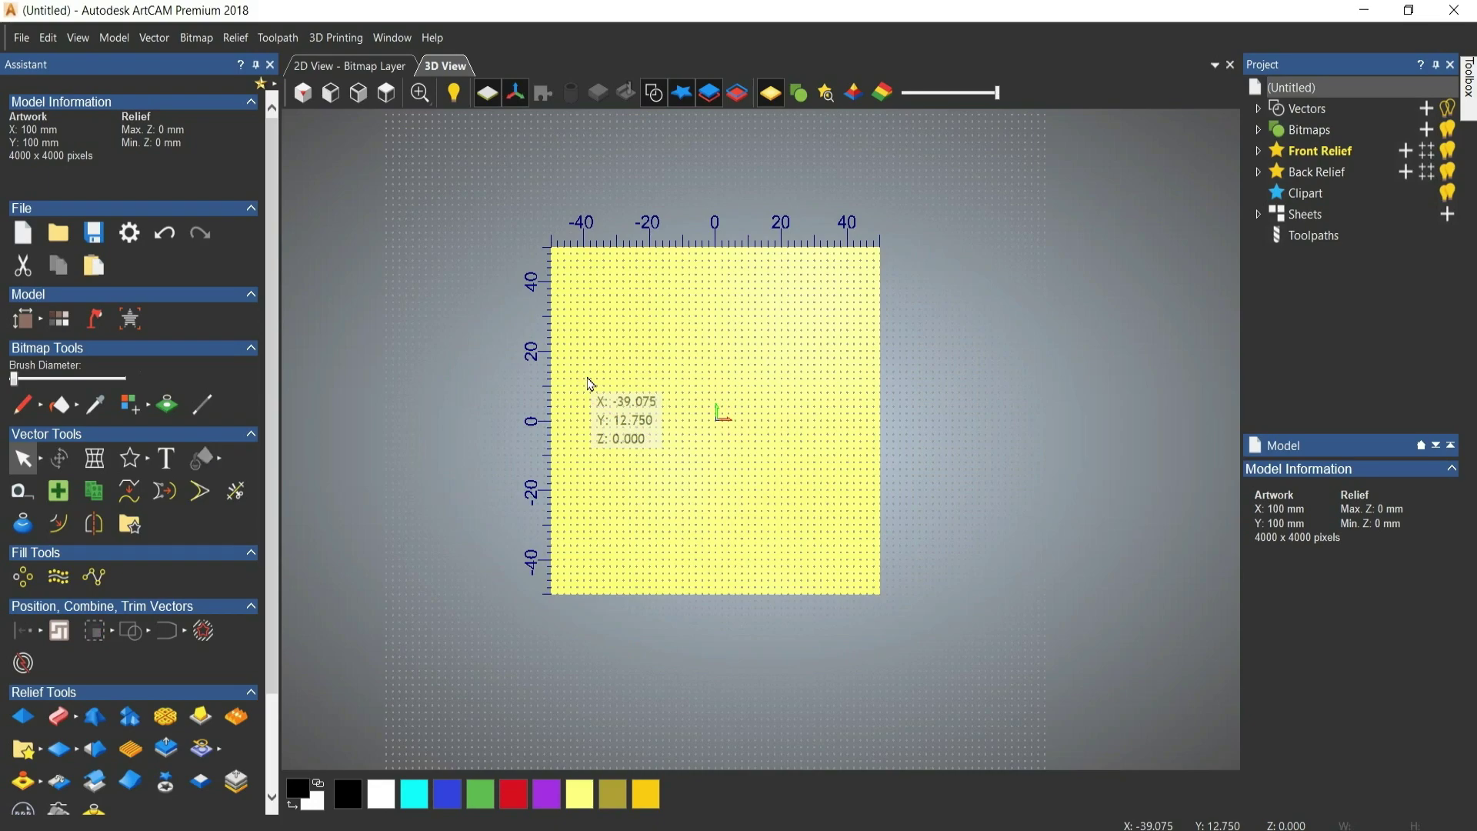
- Draw a semicircular Centre - Start - End arc of about 23 mm radius, centred near X -5, Y 12
left_click(149, 461)
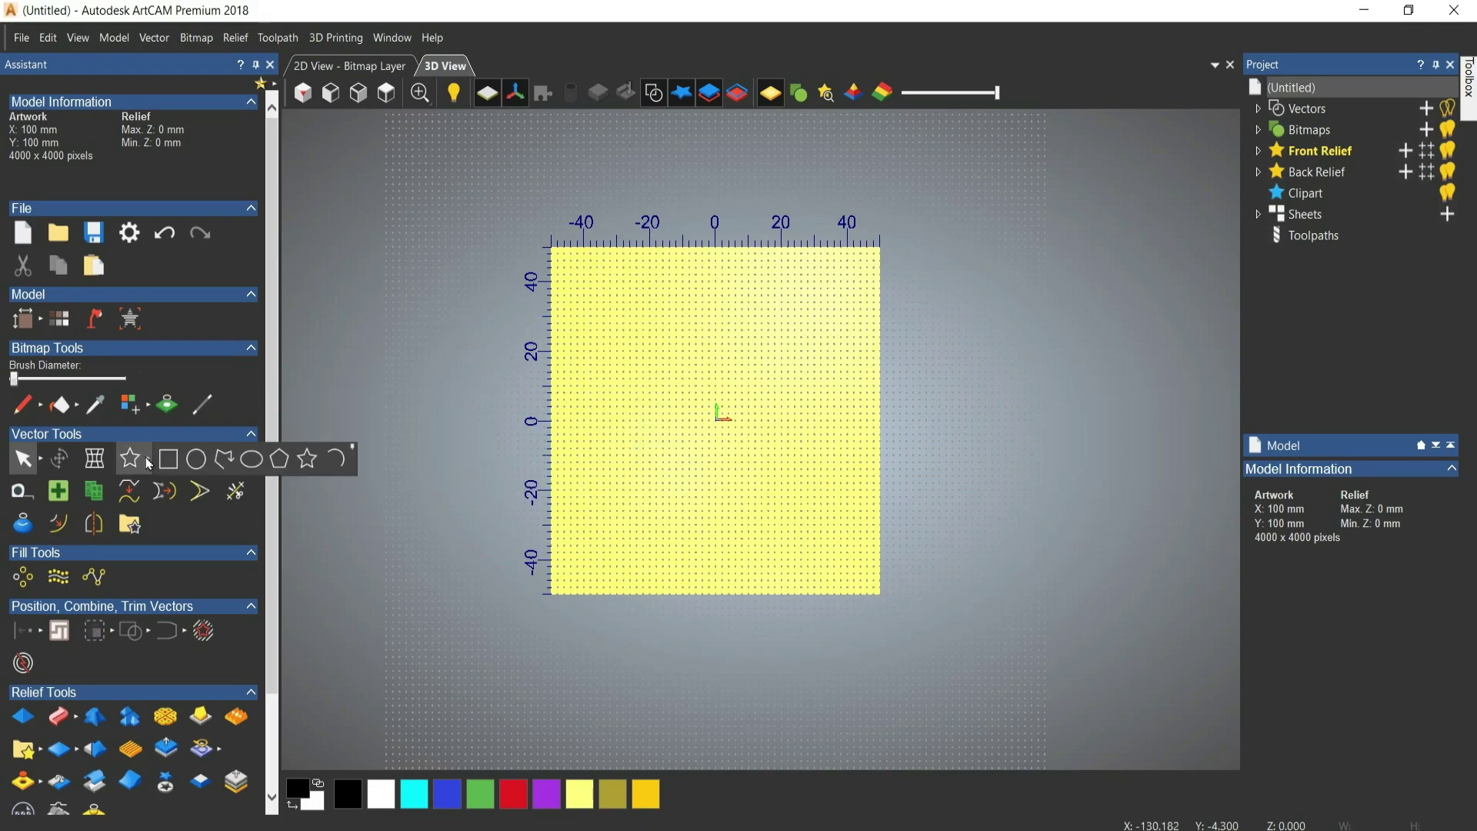
left_click(334, 460)
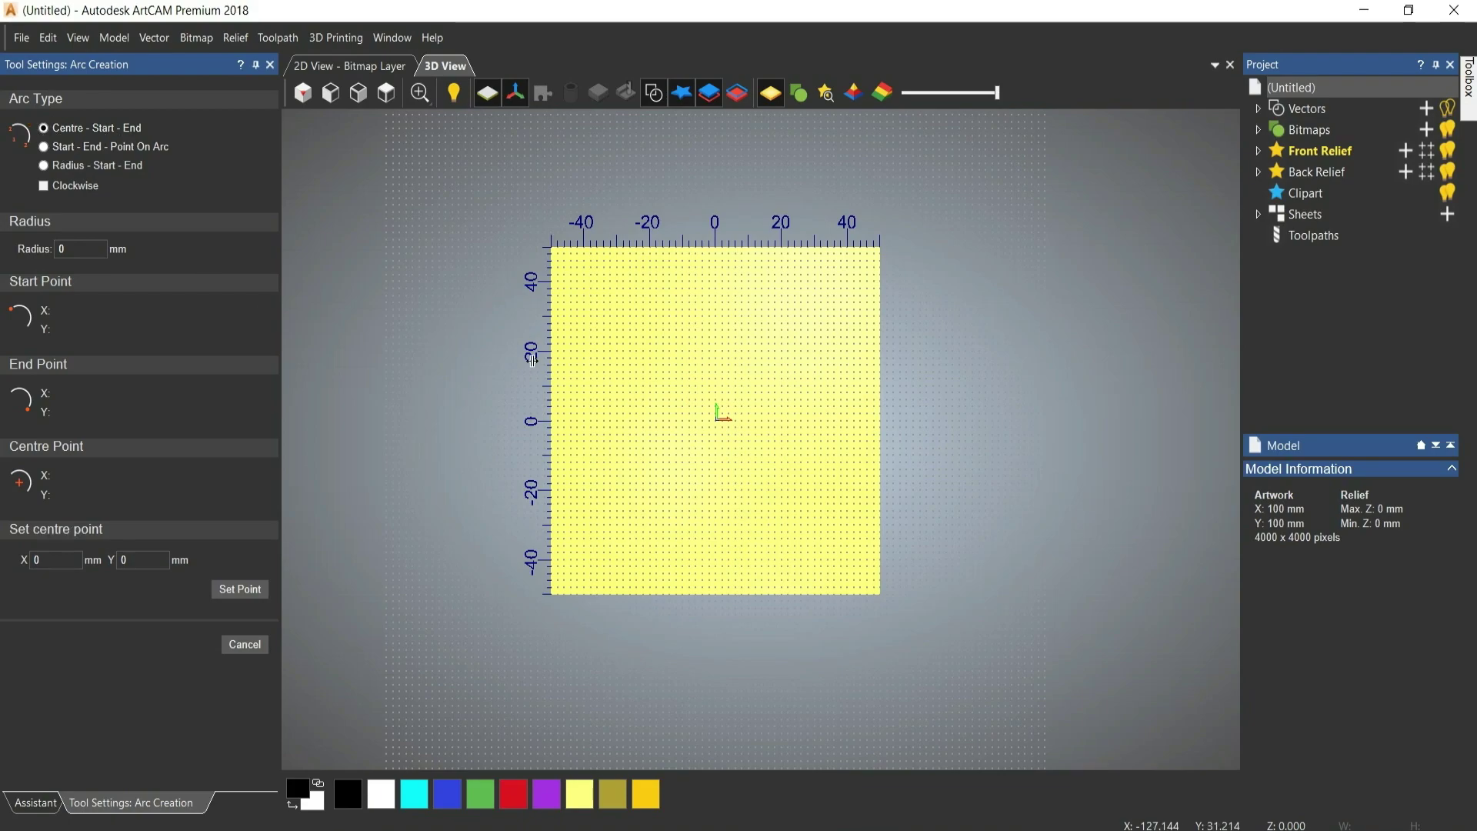
scroll(689, 405, "up", 3)
left_click(706, 362)
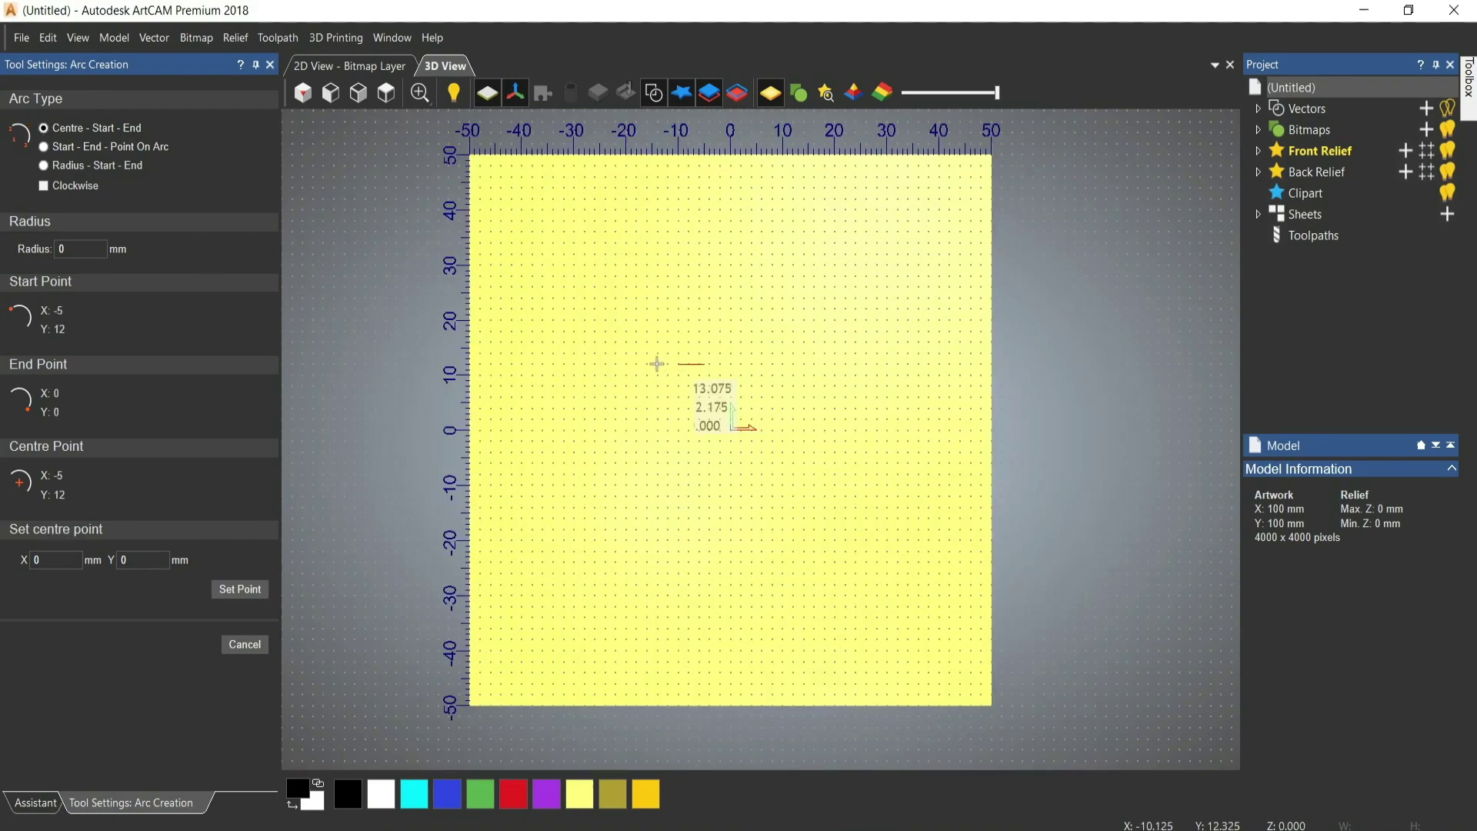
left_click(585, 363)
left_click(790, 365)
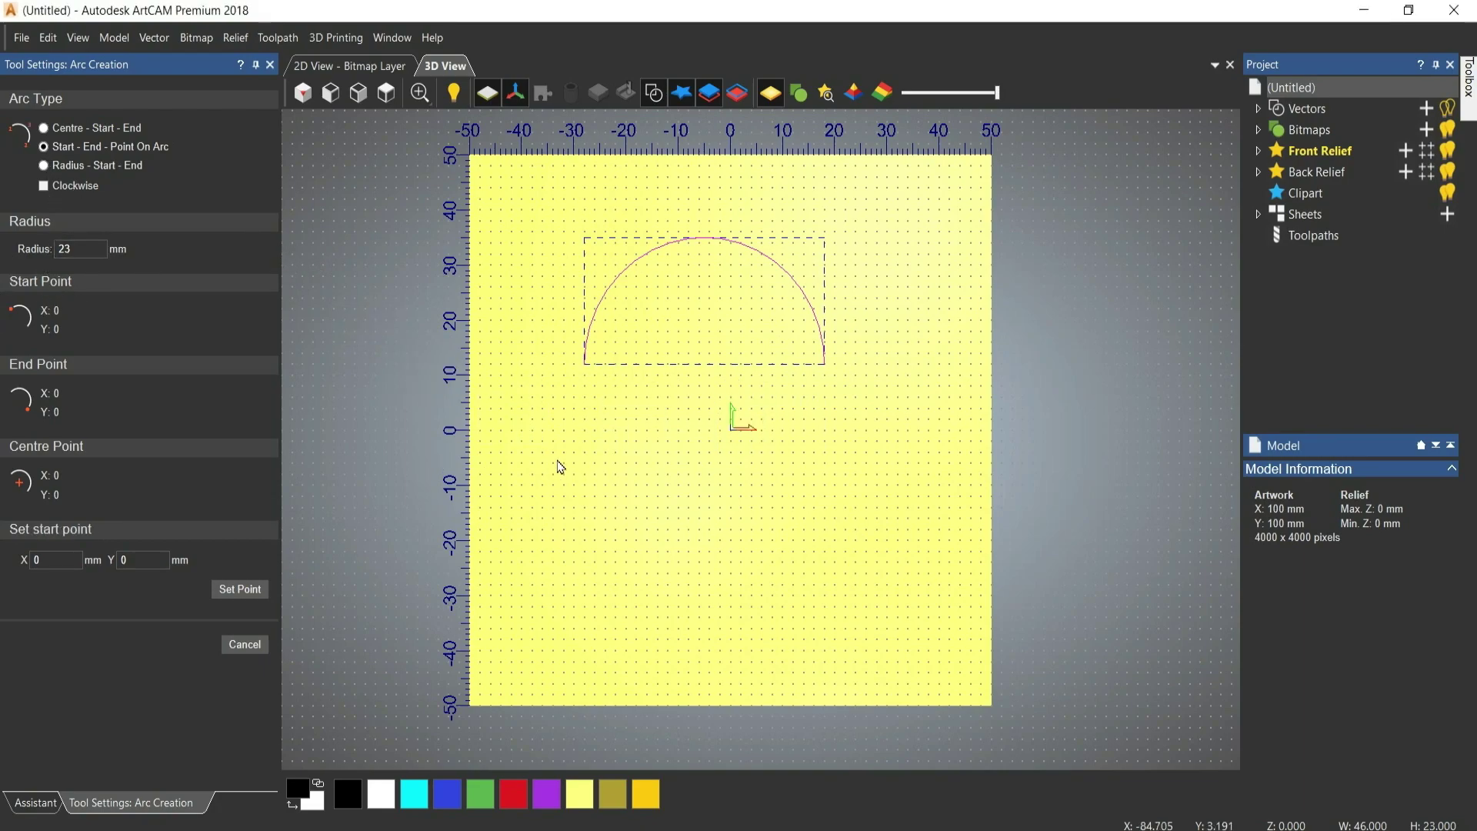
- Draw a Start - End - Point On Arc semicircle from about X -32, Y -23 to X -3, Y -23, bulging upward
scroll(401, 263, "down", 2)
scroll(673, 485, "up", 2)
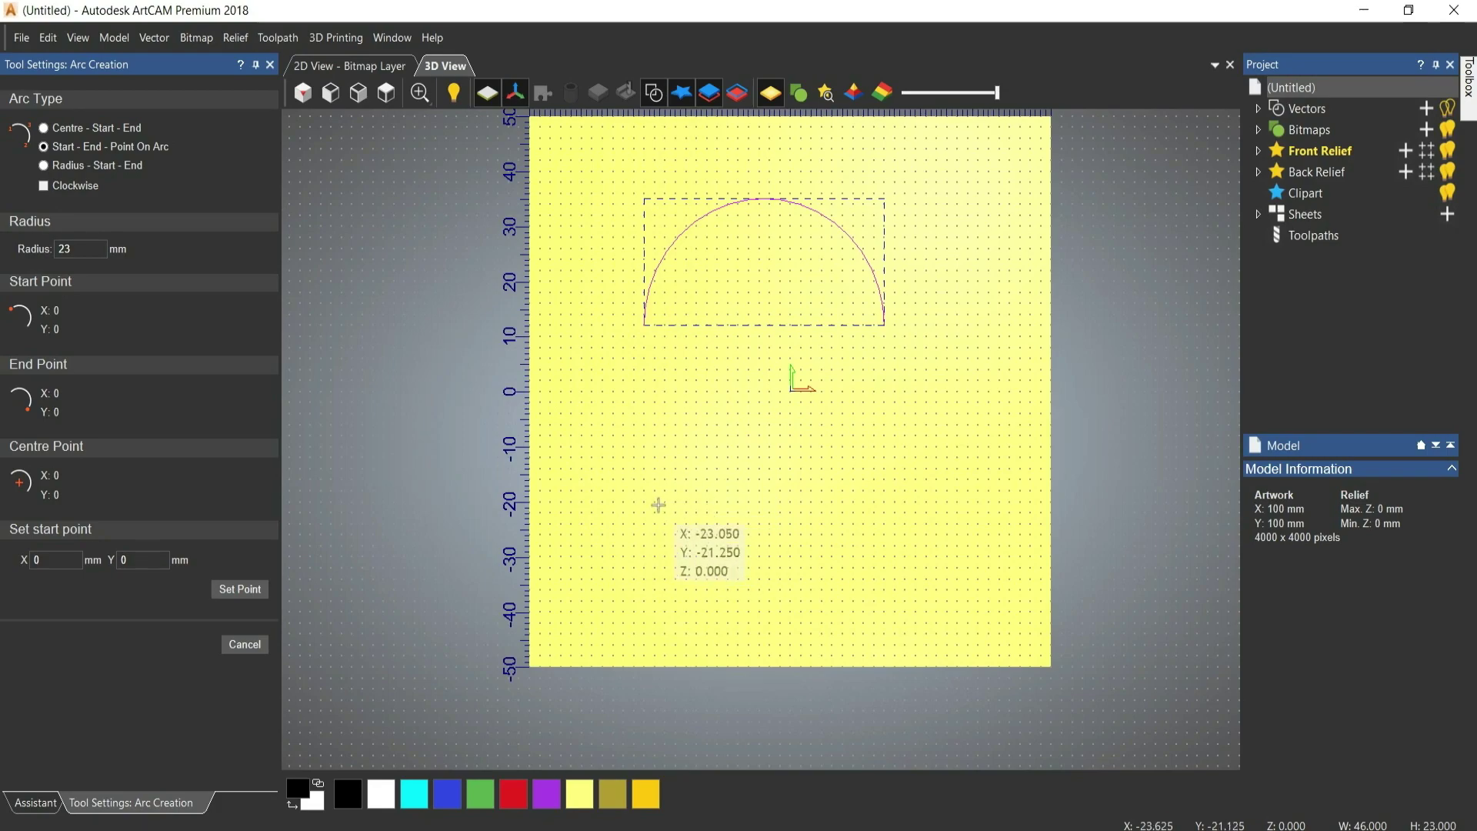
left_click(623, 518)
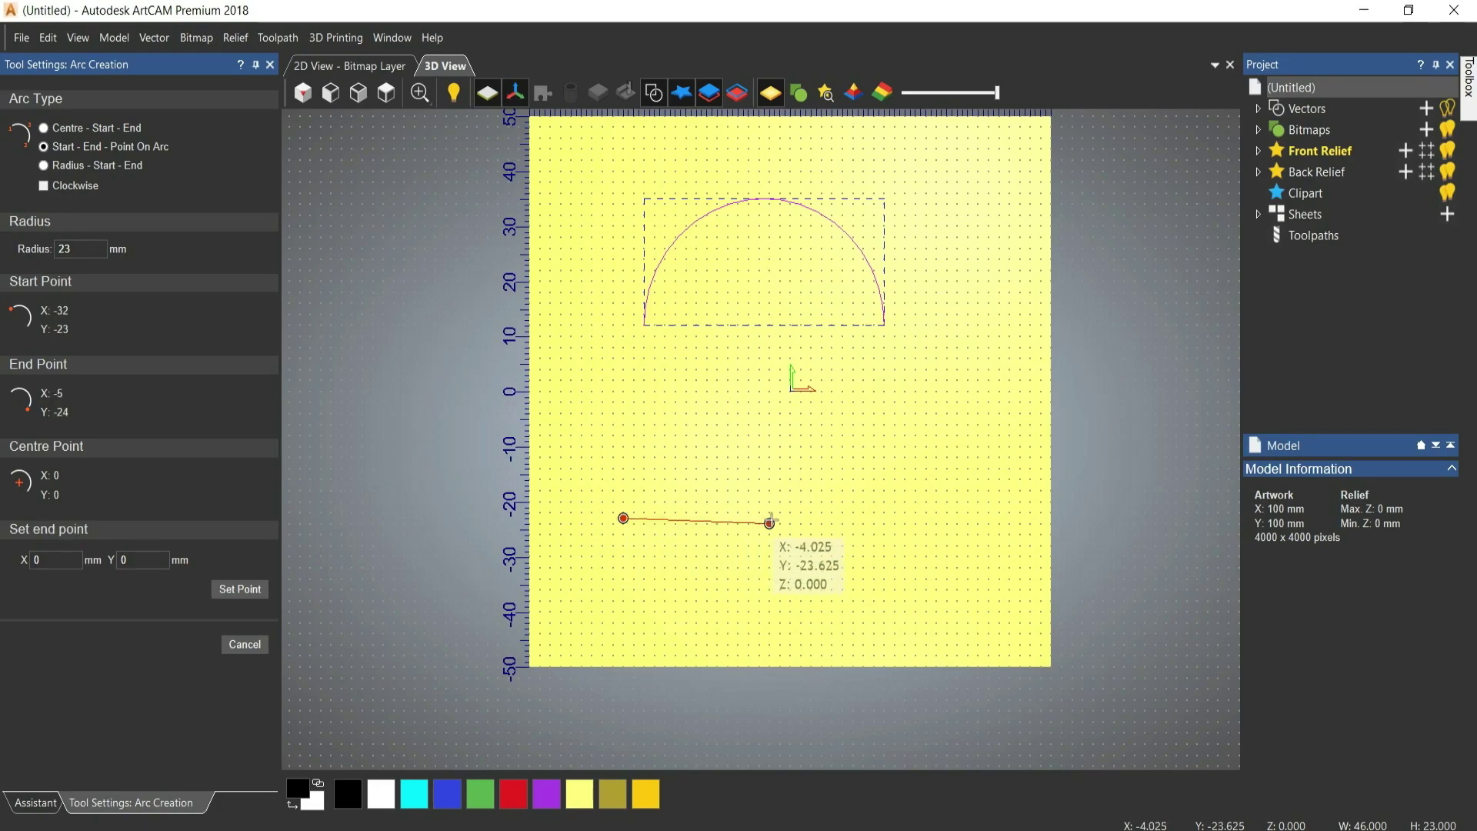
left_click(775, 518)
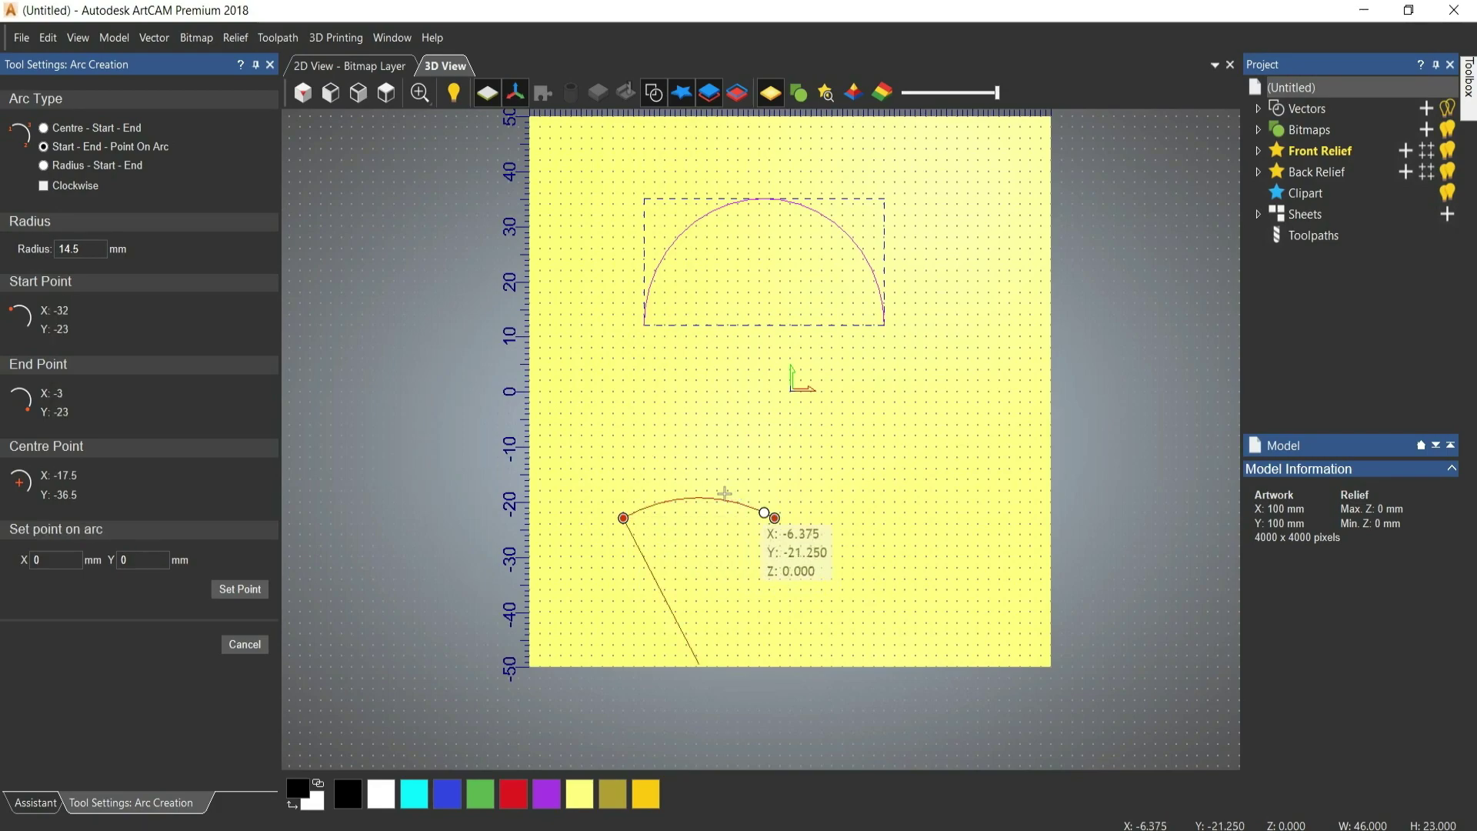
left_click(678, 396)
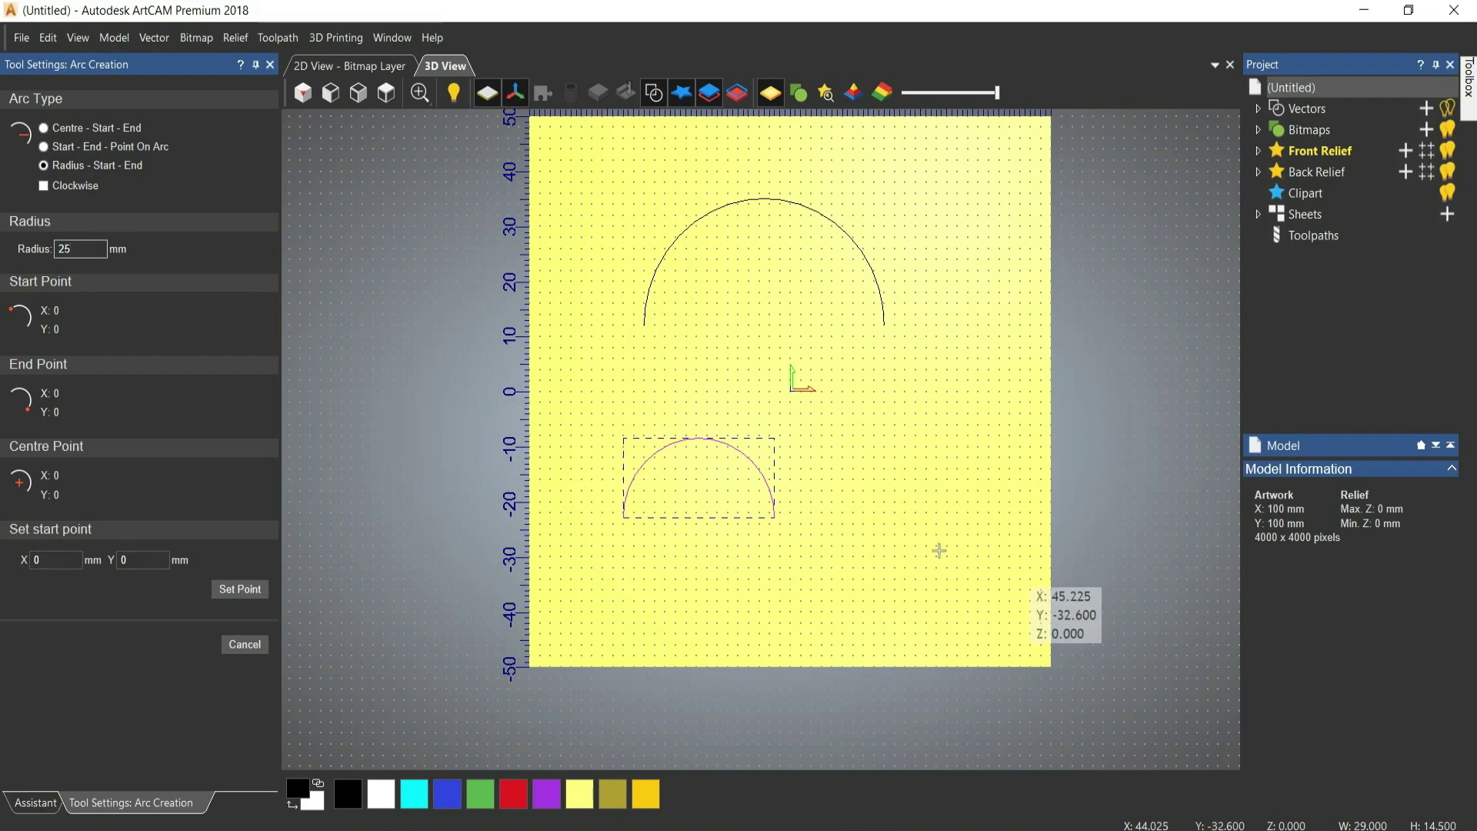
- Draw a Radius - Start - End semicircular arc of 25 mm radius from X 15, Y -24 to X -35, Y -24 and leave arc creation
scroll(916, 554, "up", 1)
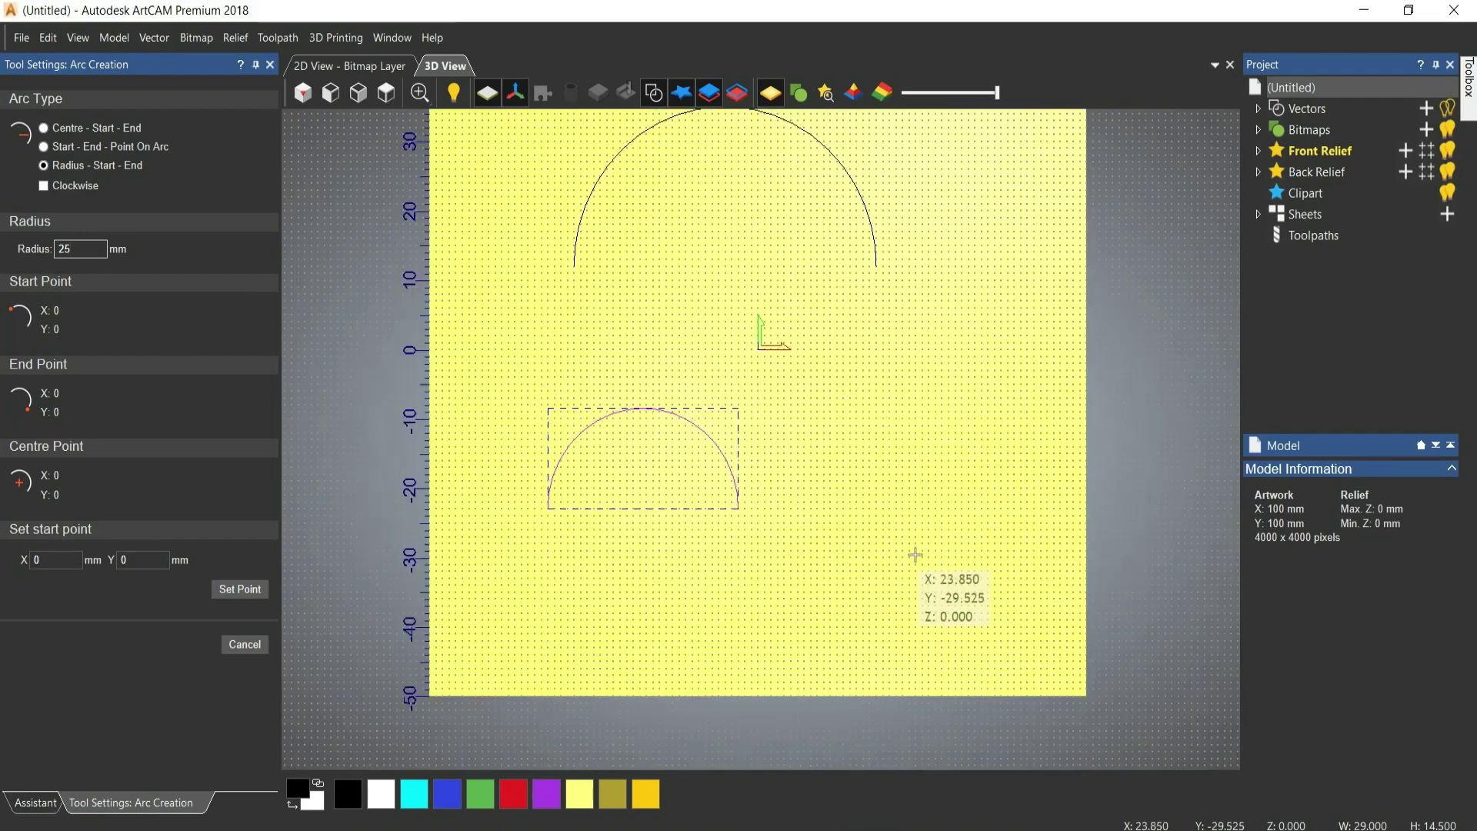
left_click(860, 517)
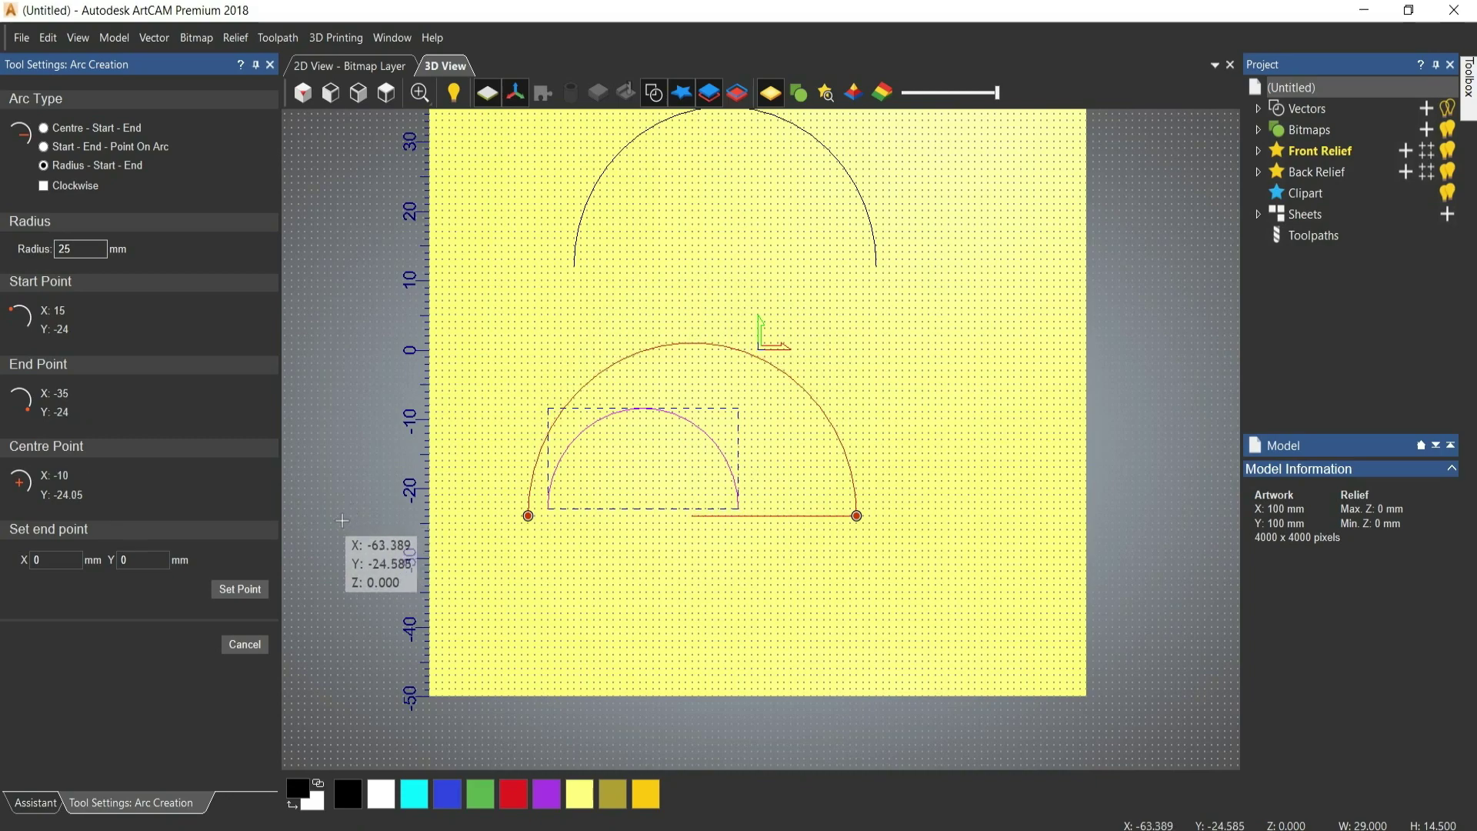
left_click(337, 516)
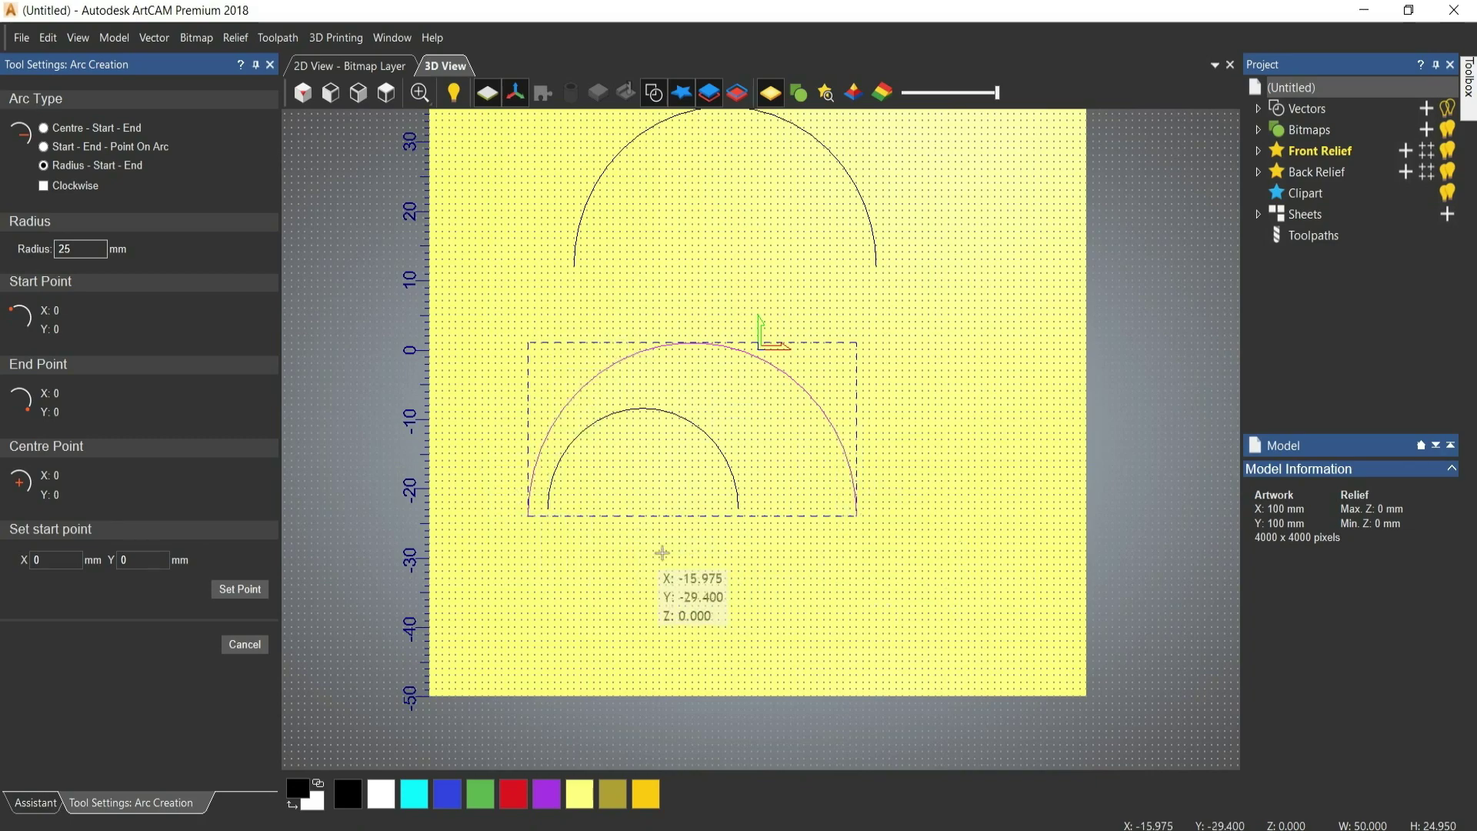
key("Escape")
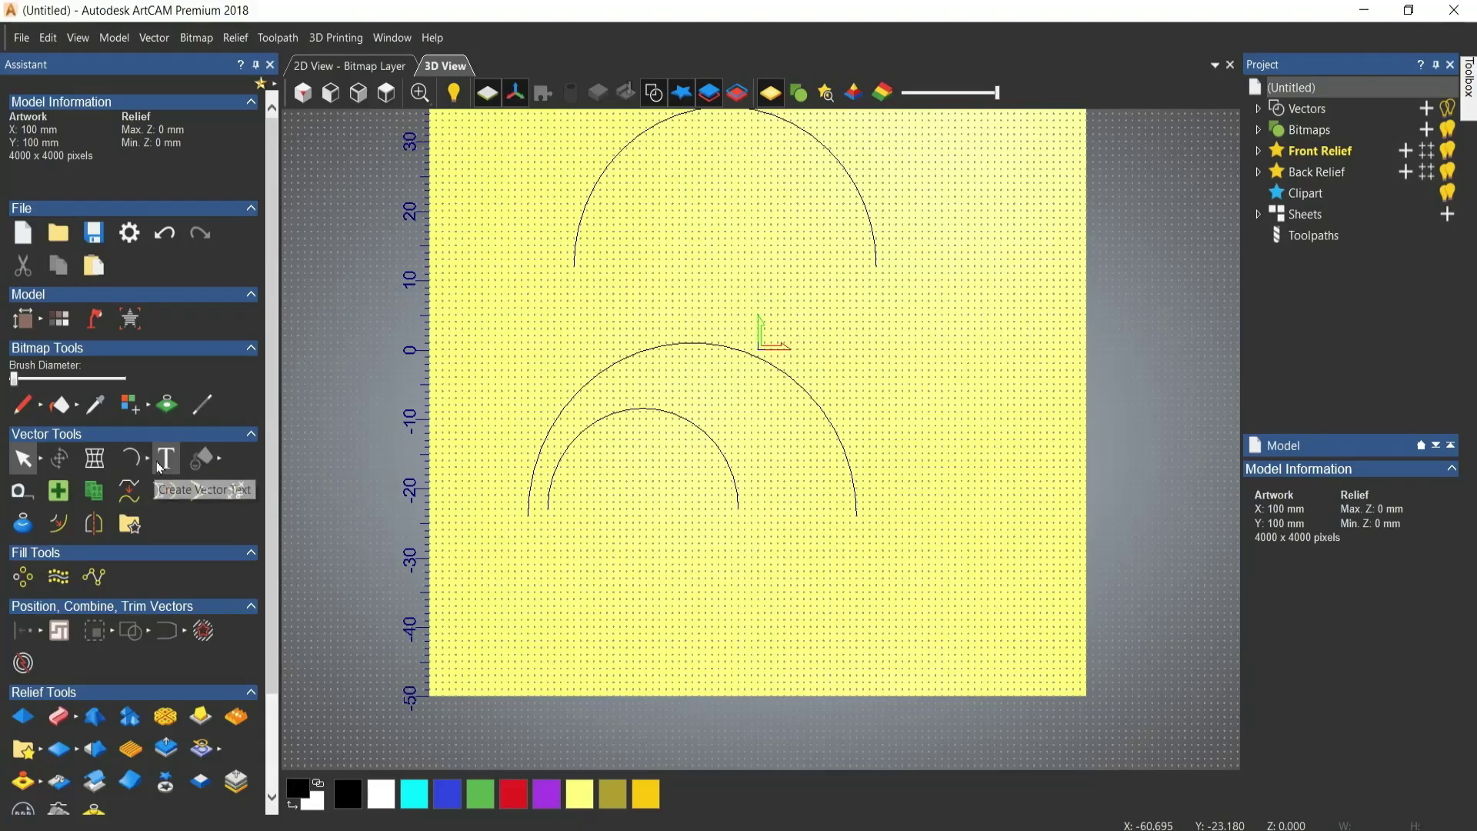
- Delete all the arc vectors from the model
scroll(556, 524, "down", 1)
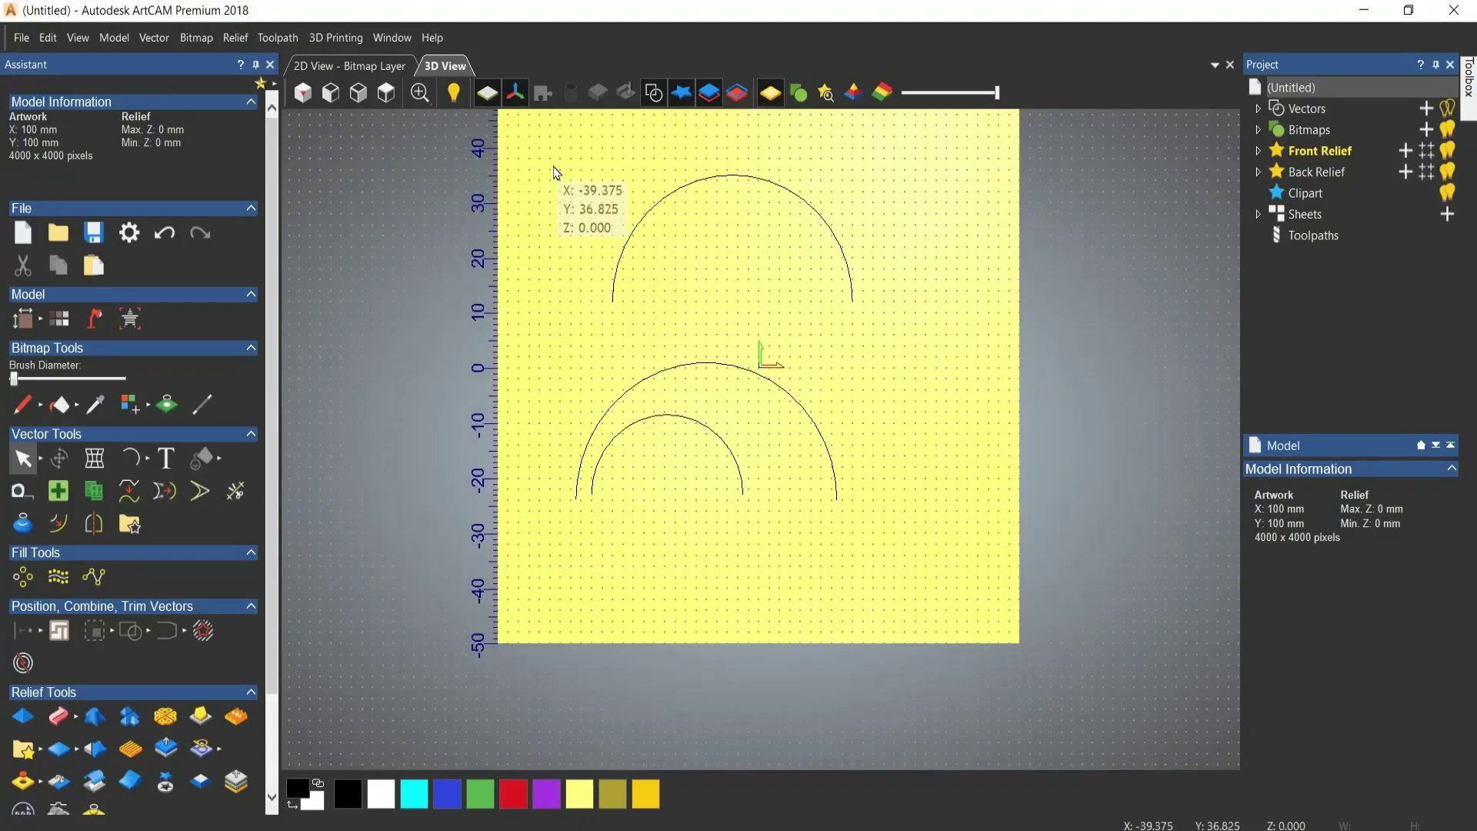
key("ctrl+a")
key("Delete")
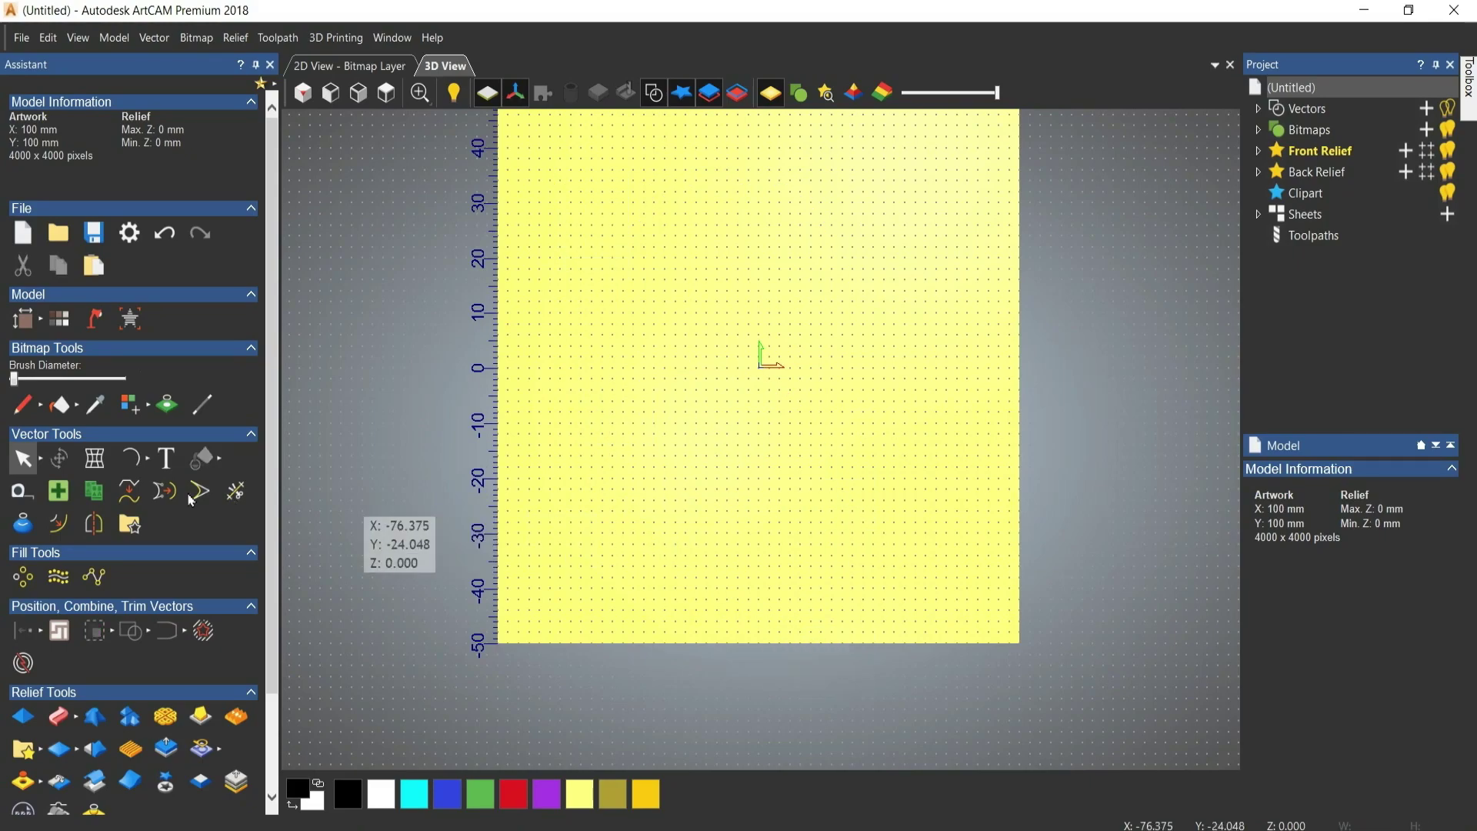
- Create the vector text "SRI VINAYAGA CNC" in 12-point Arial, starting at about X -24, Y 21
left_click(170, 463)
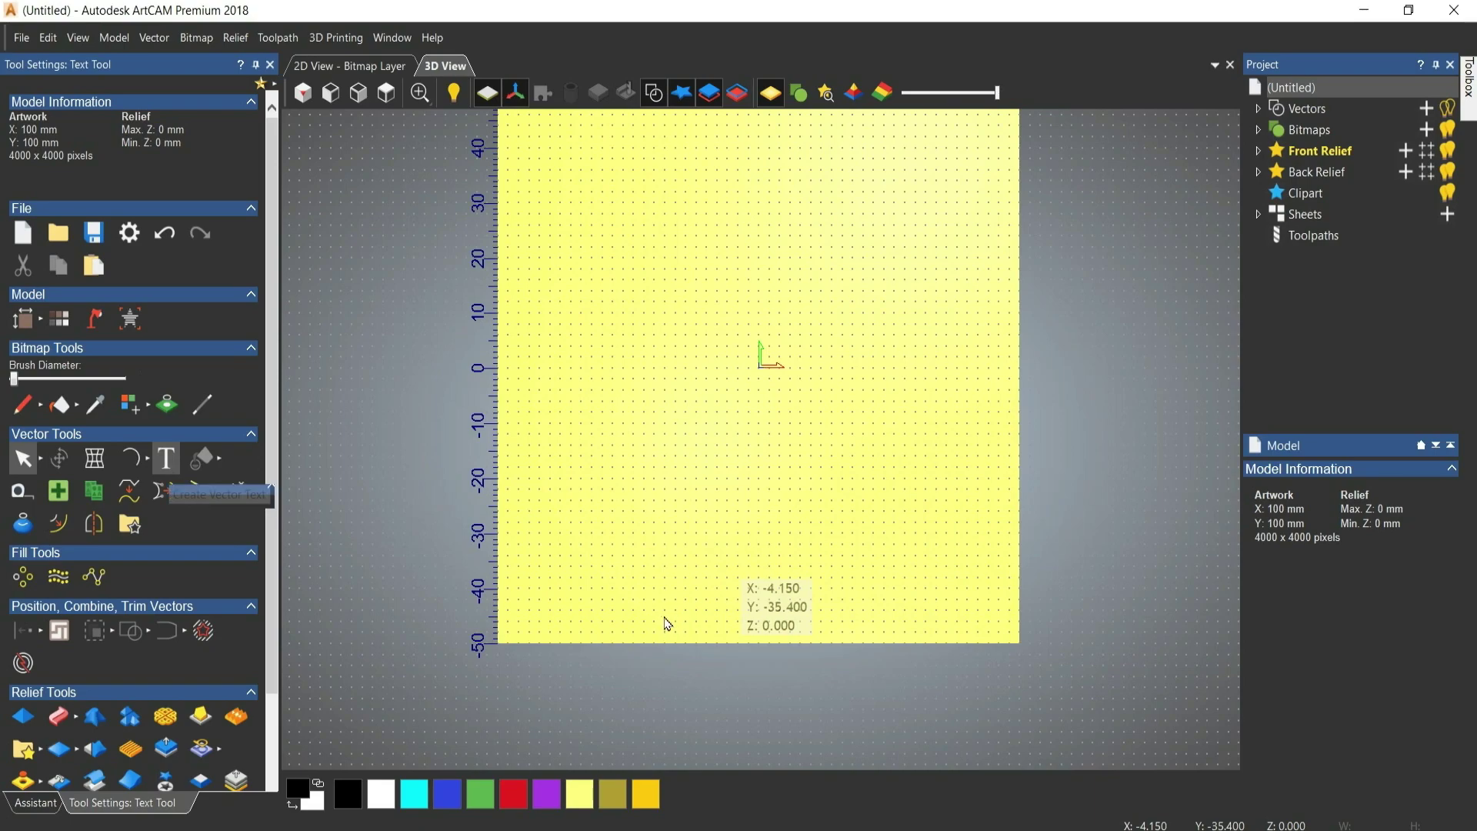
scroll(652, 608, "down", 2)
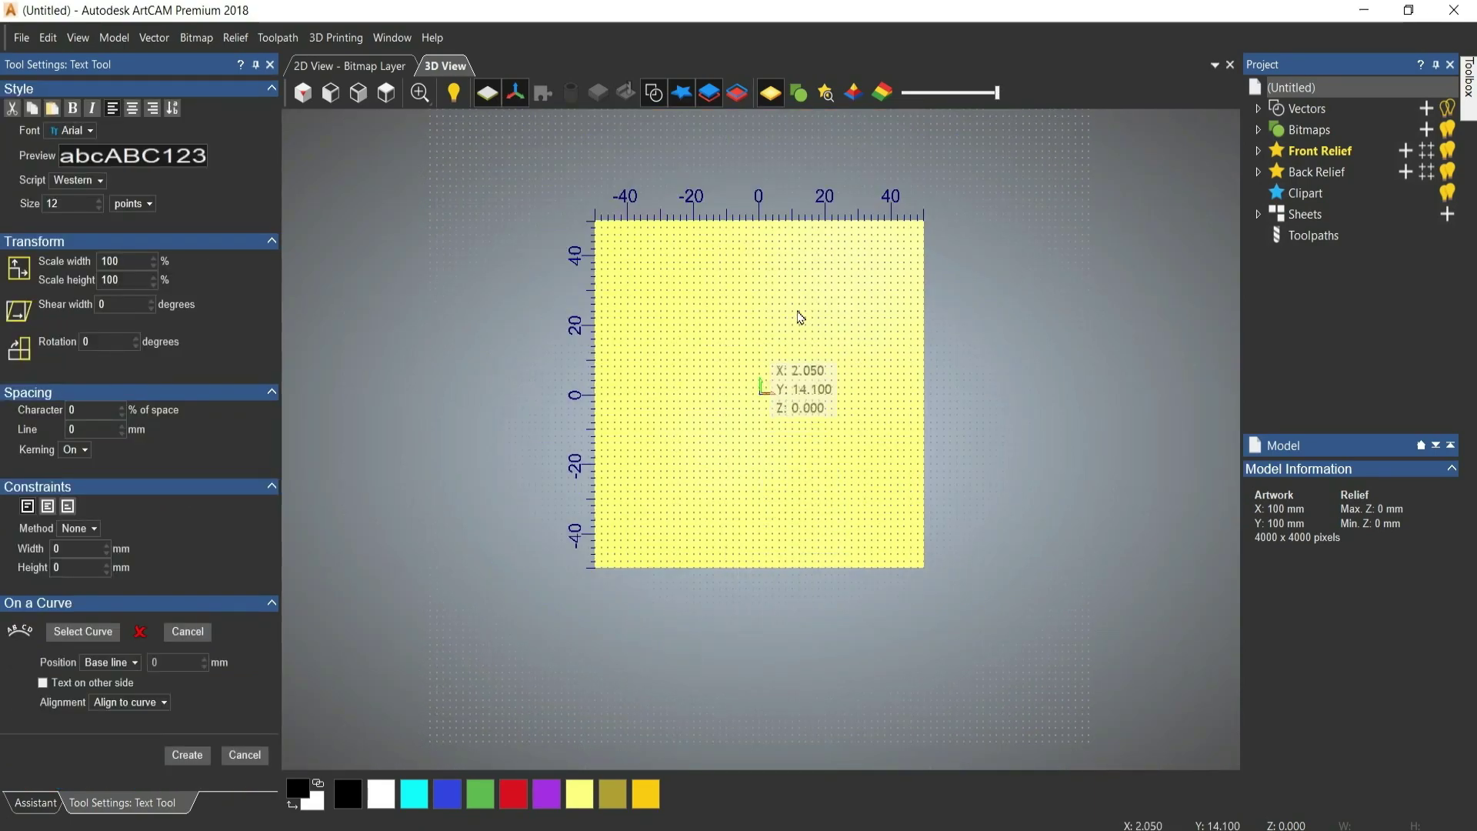
scroll(796, 320, "up", 2)
scroll(841, 406, "down", 1)
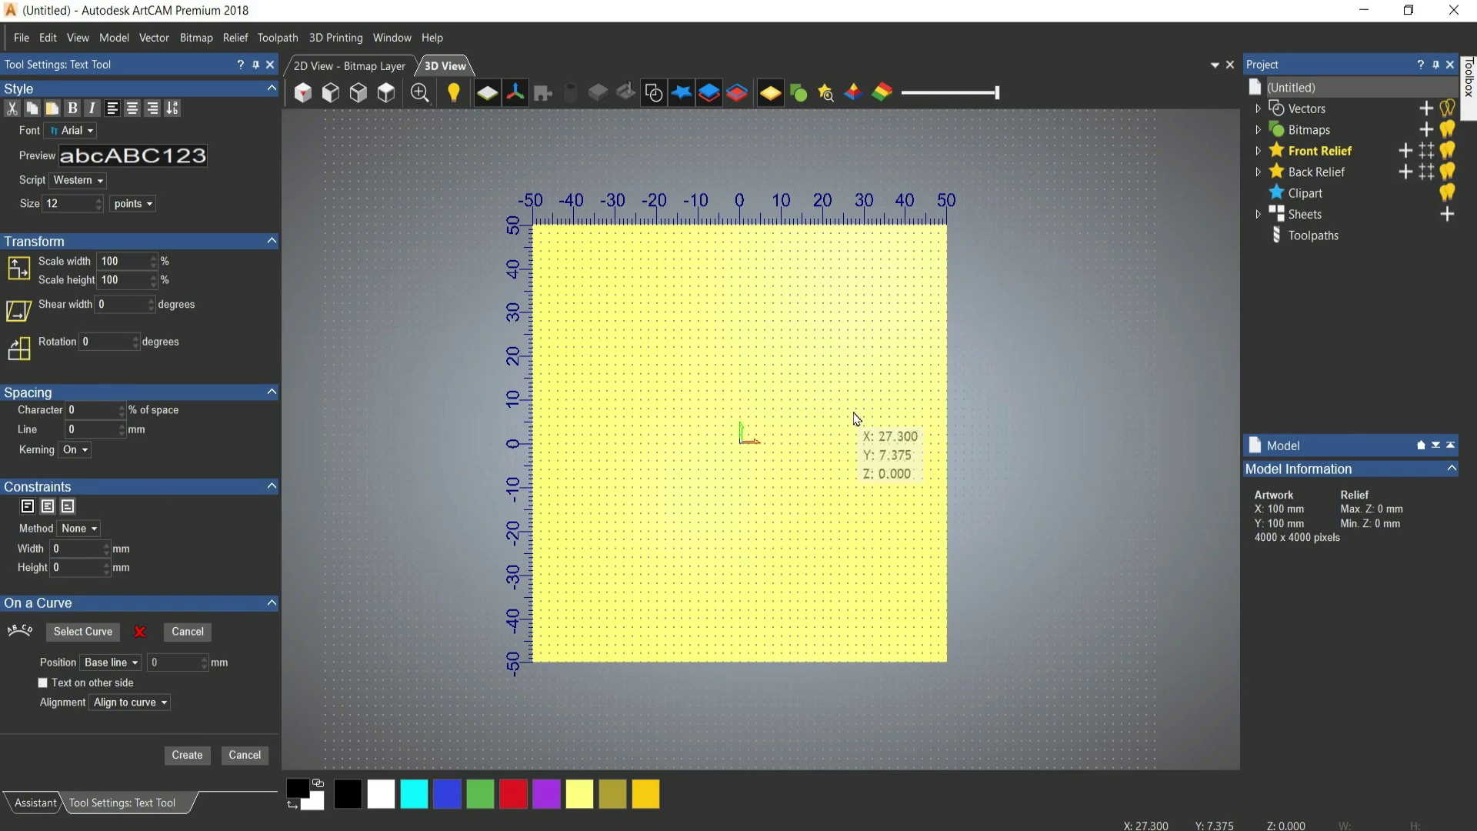
scroll(850, 453, "down", 1)
scroll(844, 461, "up", 2)
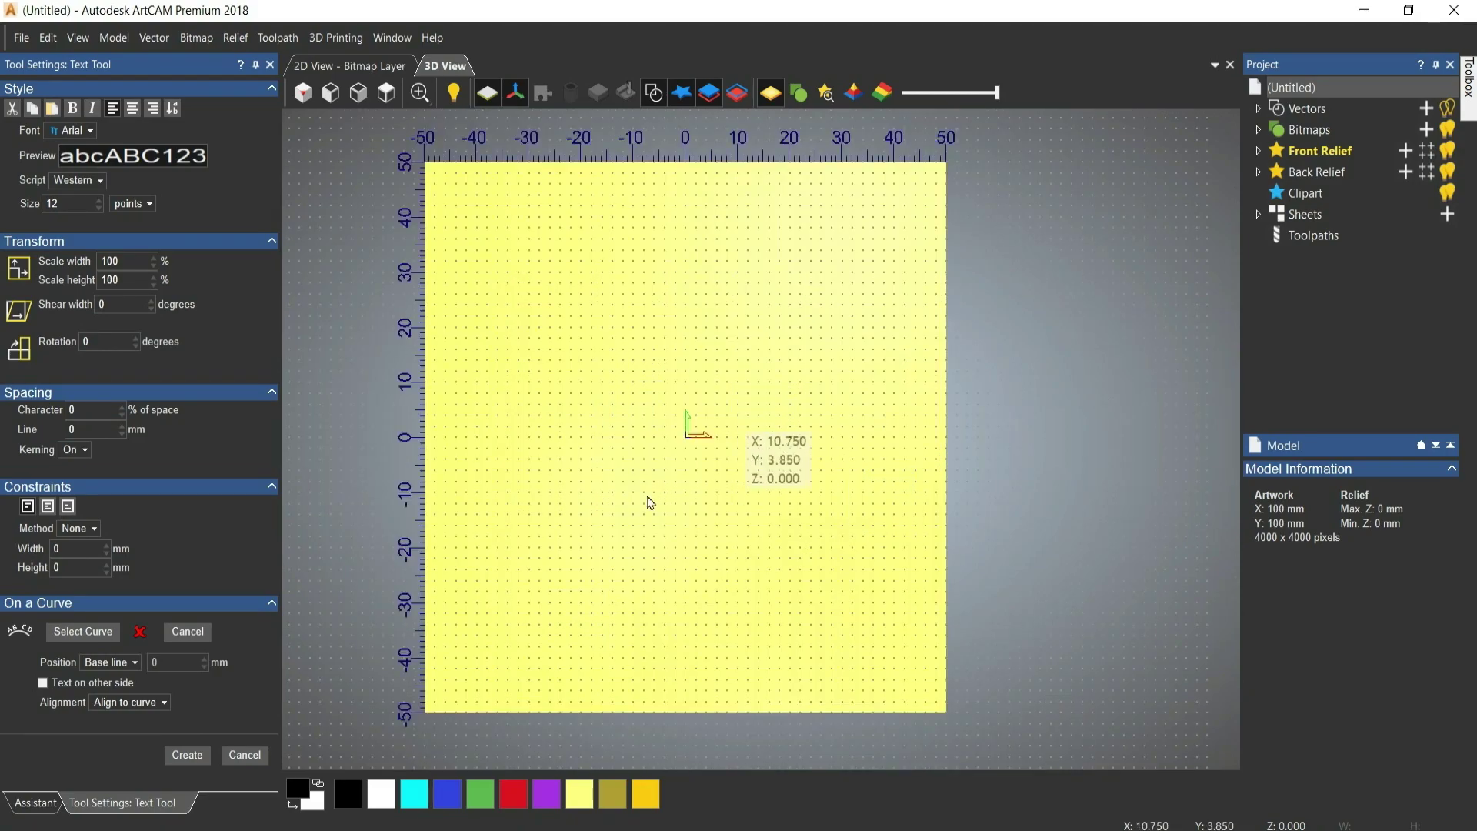
left_click(562, 328)
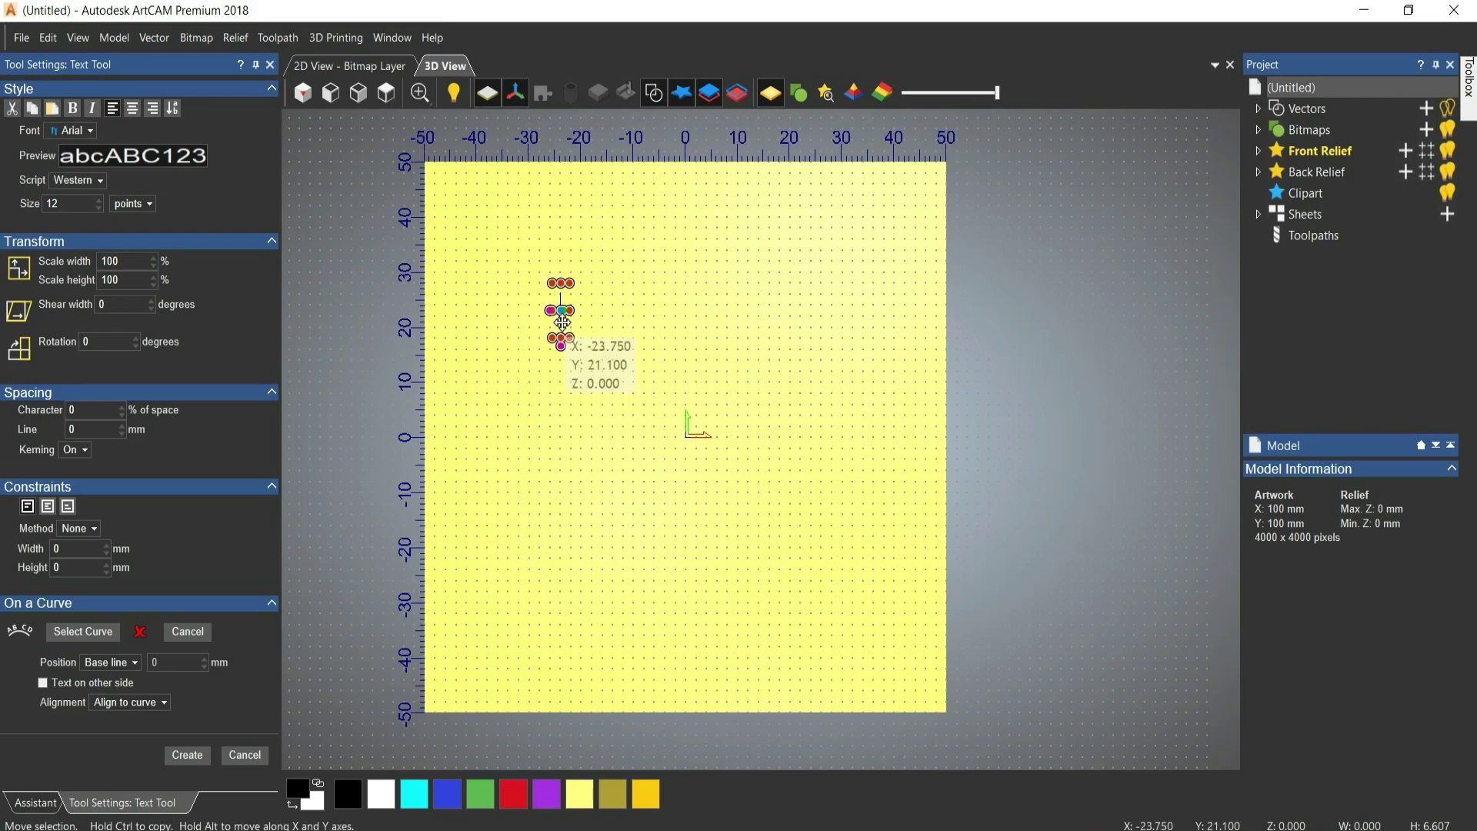
scroll(563, 323, "up", 2)
scroll(577, 405, "down", 1)
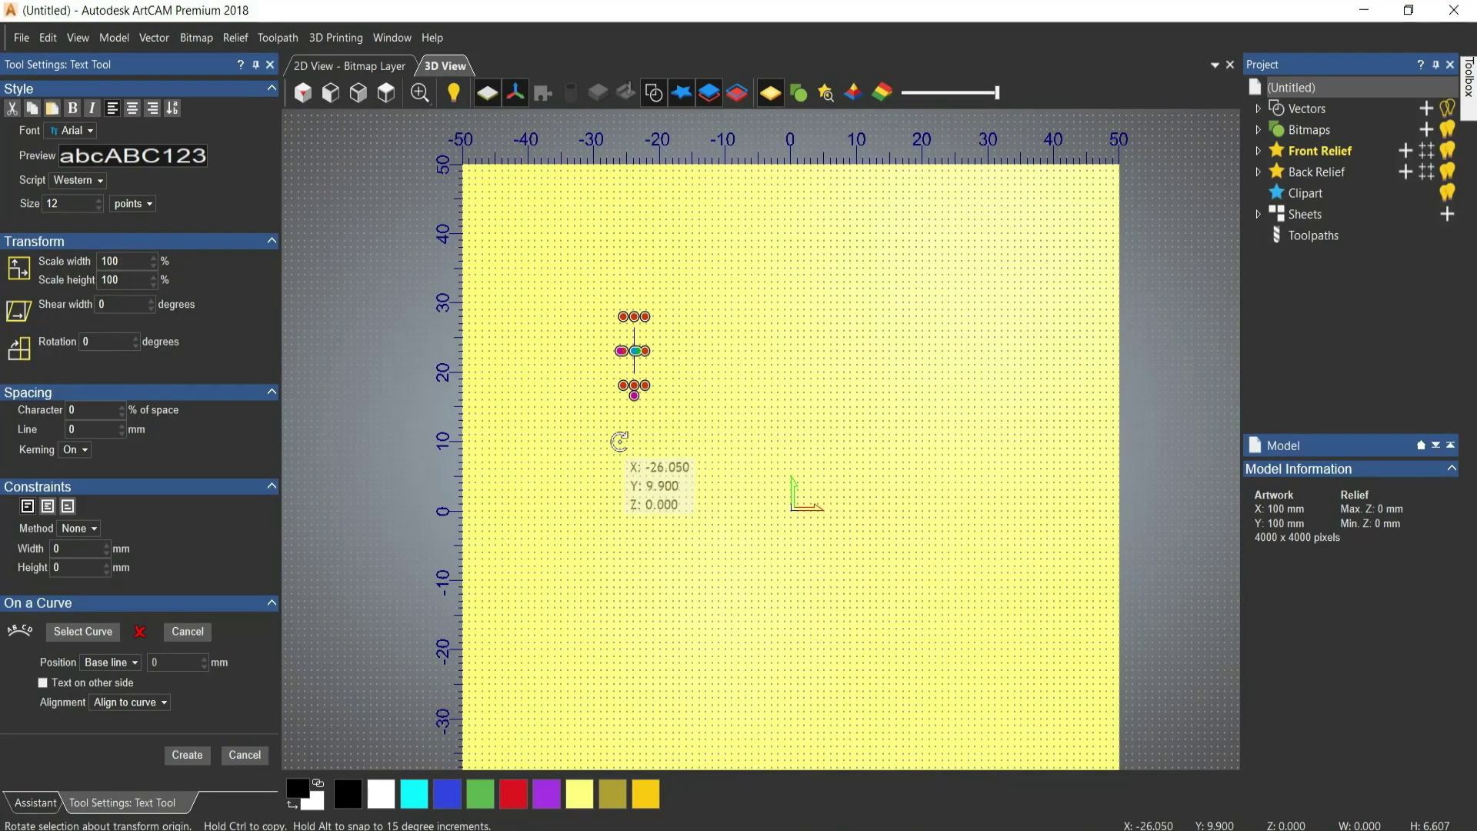
type("S")
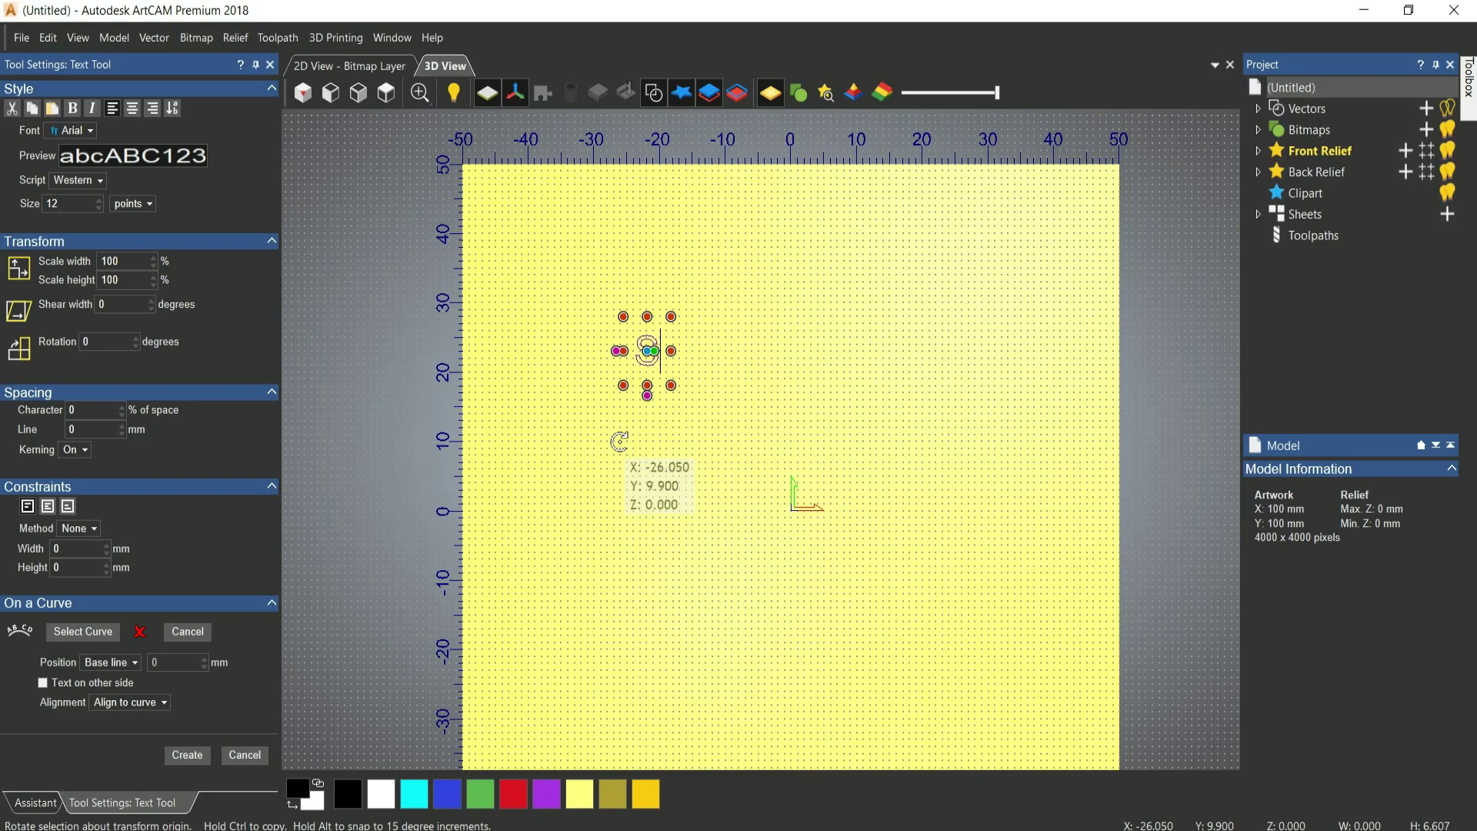
type("RI VINAYAGA CNC")
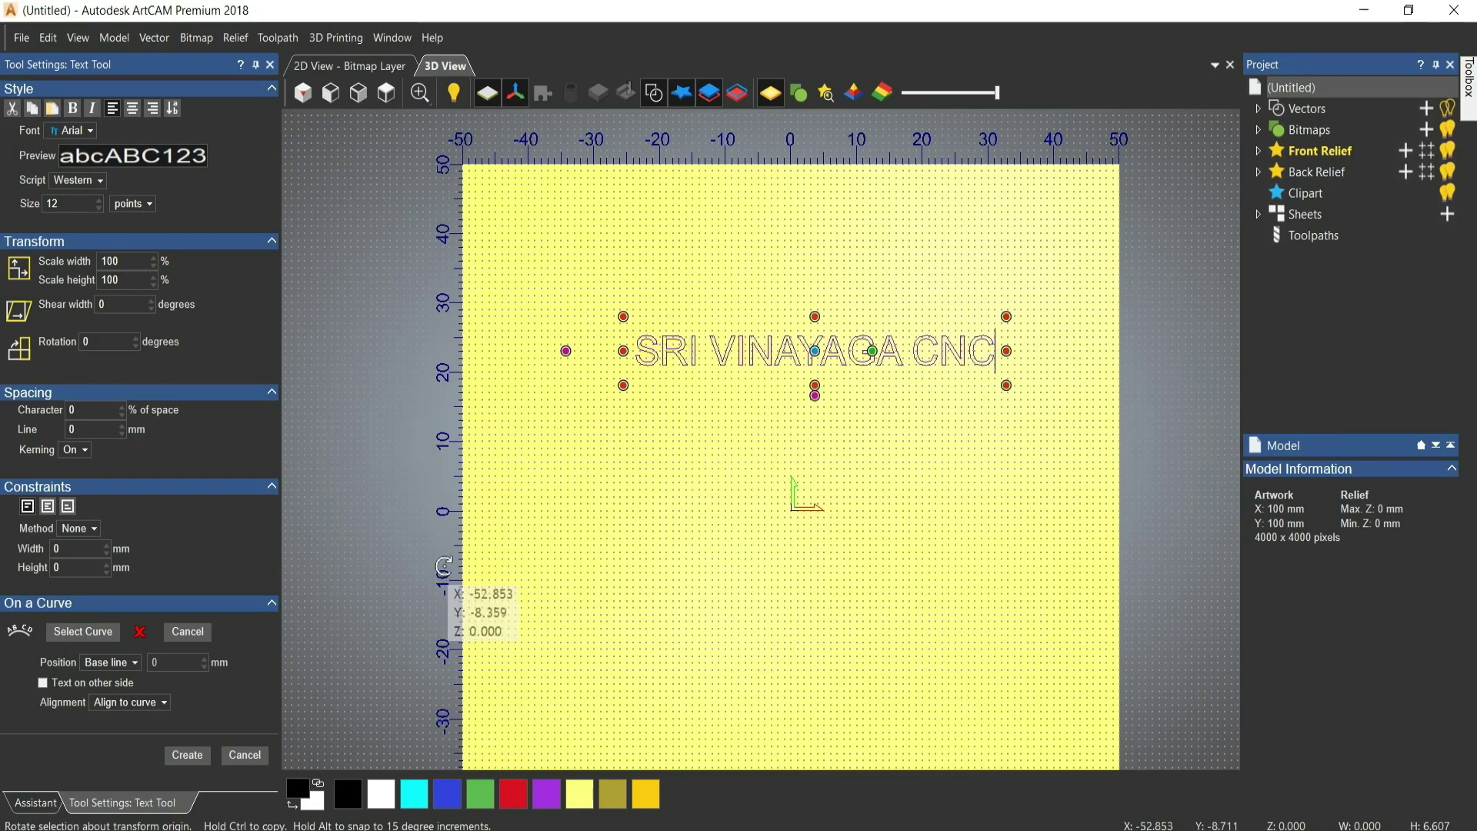
left_click(186, 756)
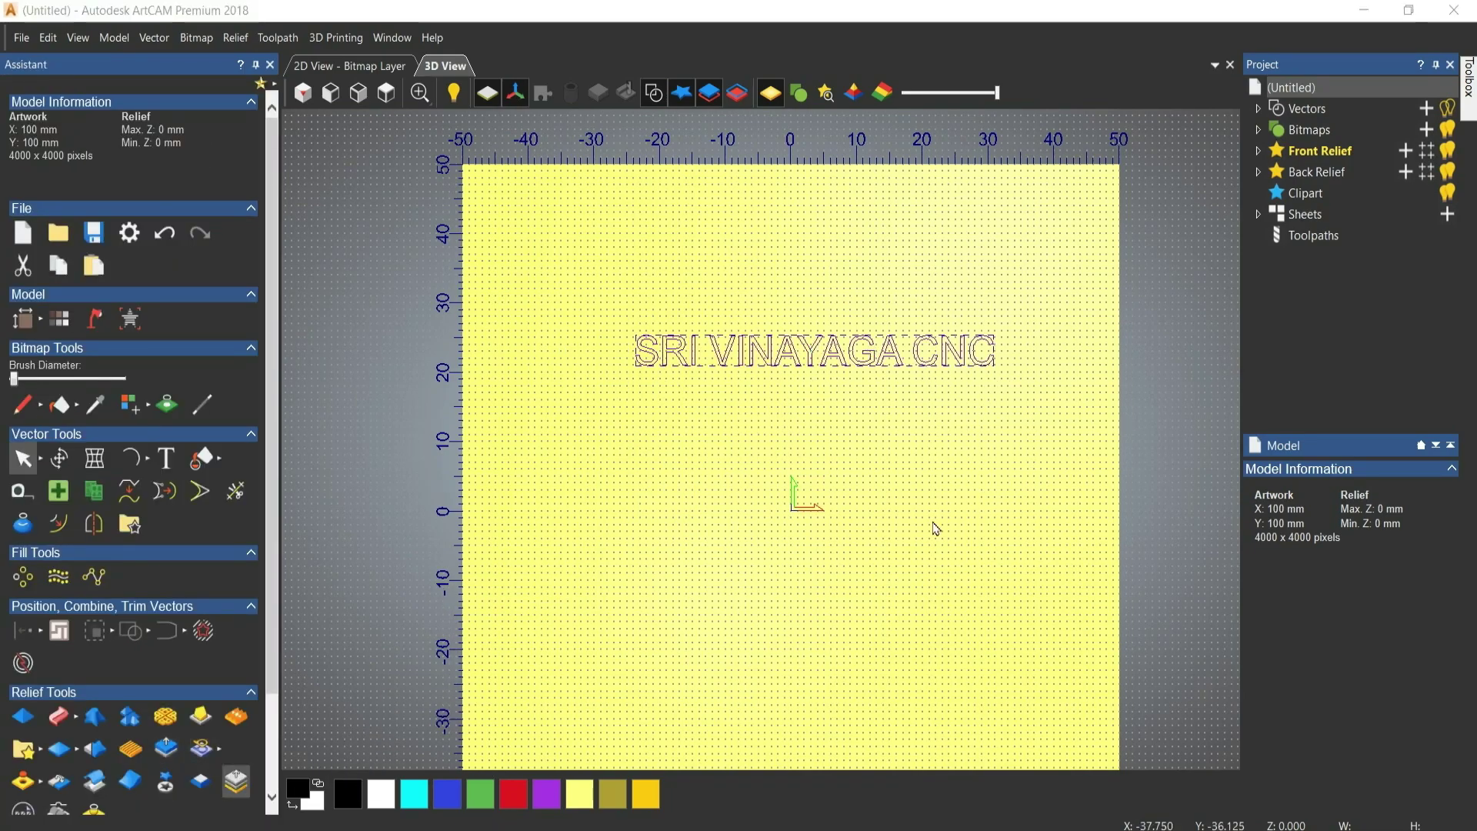
- Reopen the text vector for editing and set the font of the word "SRI" to Engraver
scroll(855, 358, "up", 4)
scroll(842, 461, "down", 2)
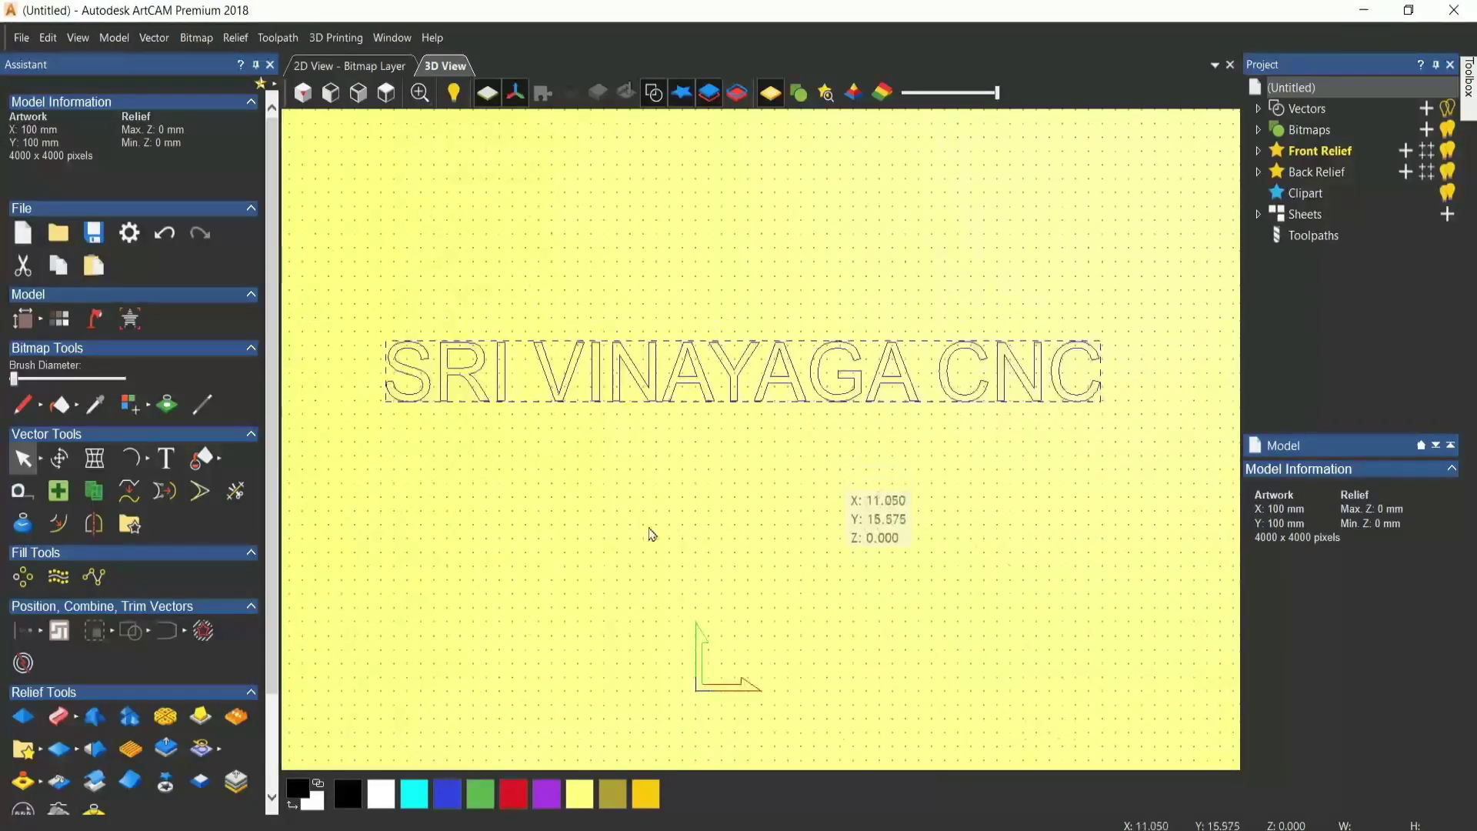
left_click(164, 459)
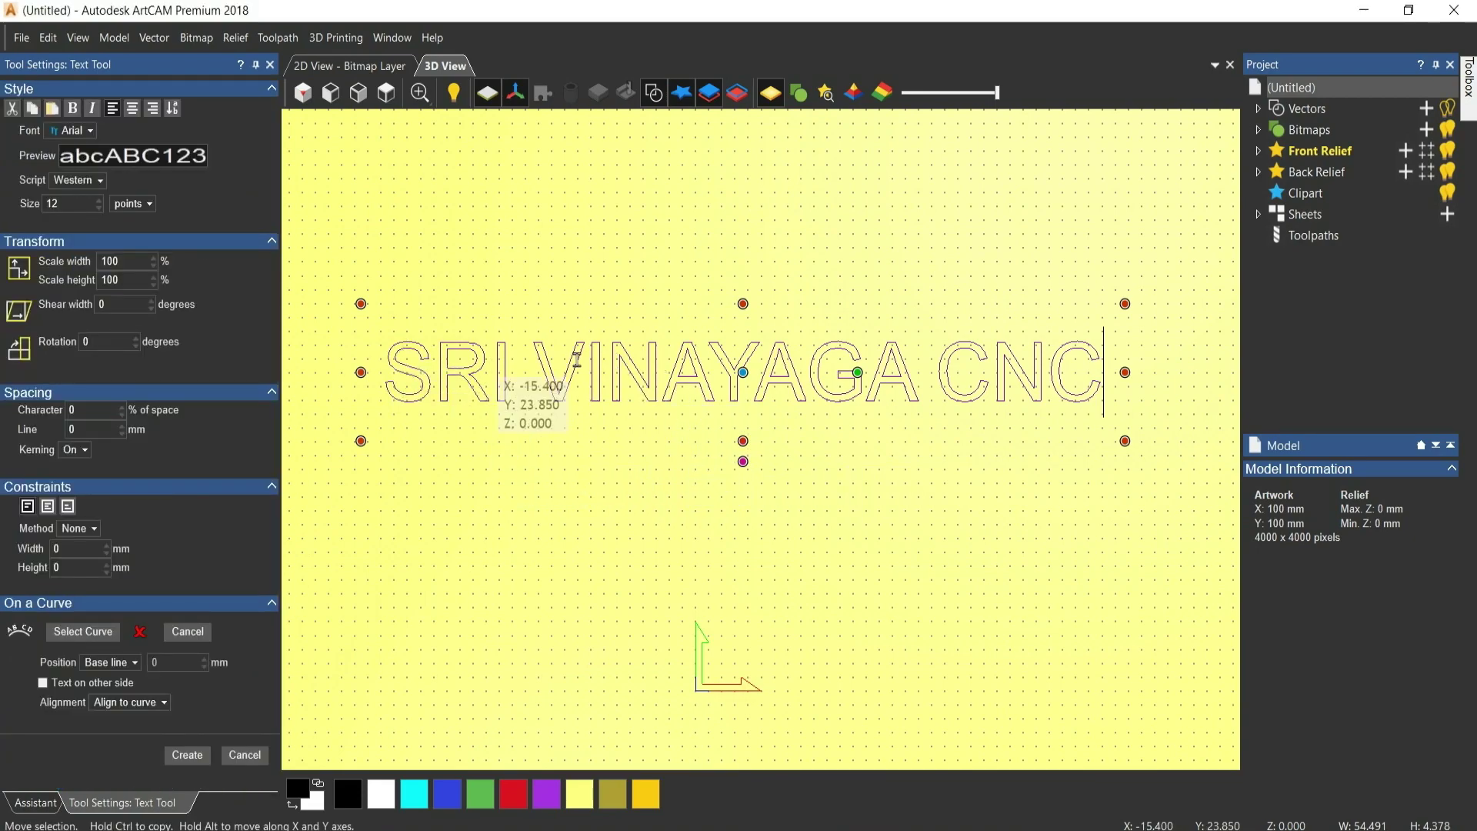
left_click(434, 377)
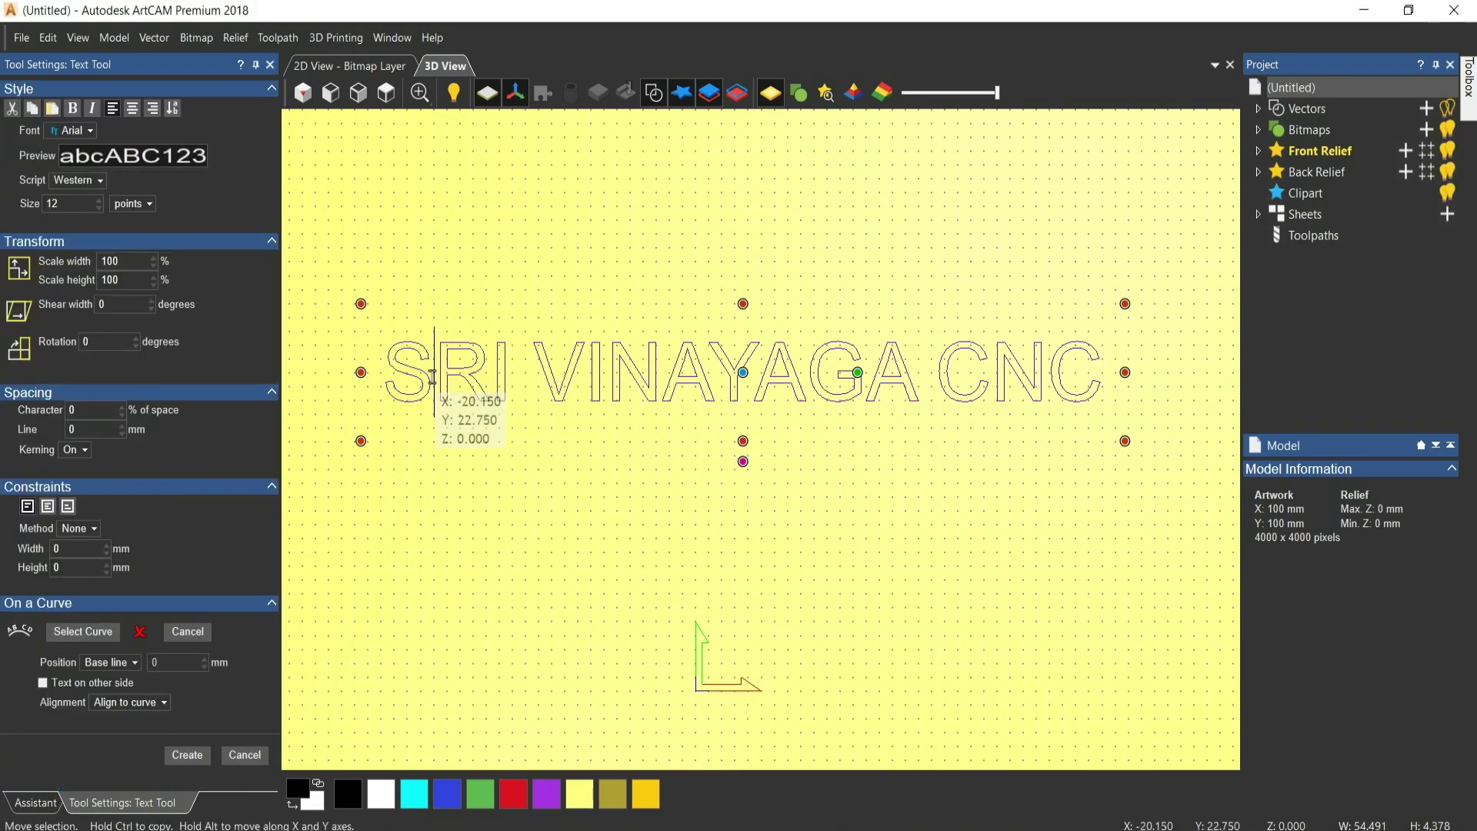
double_click(434, 377)
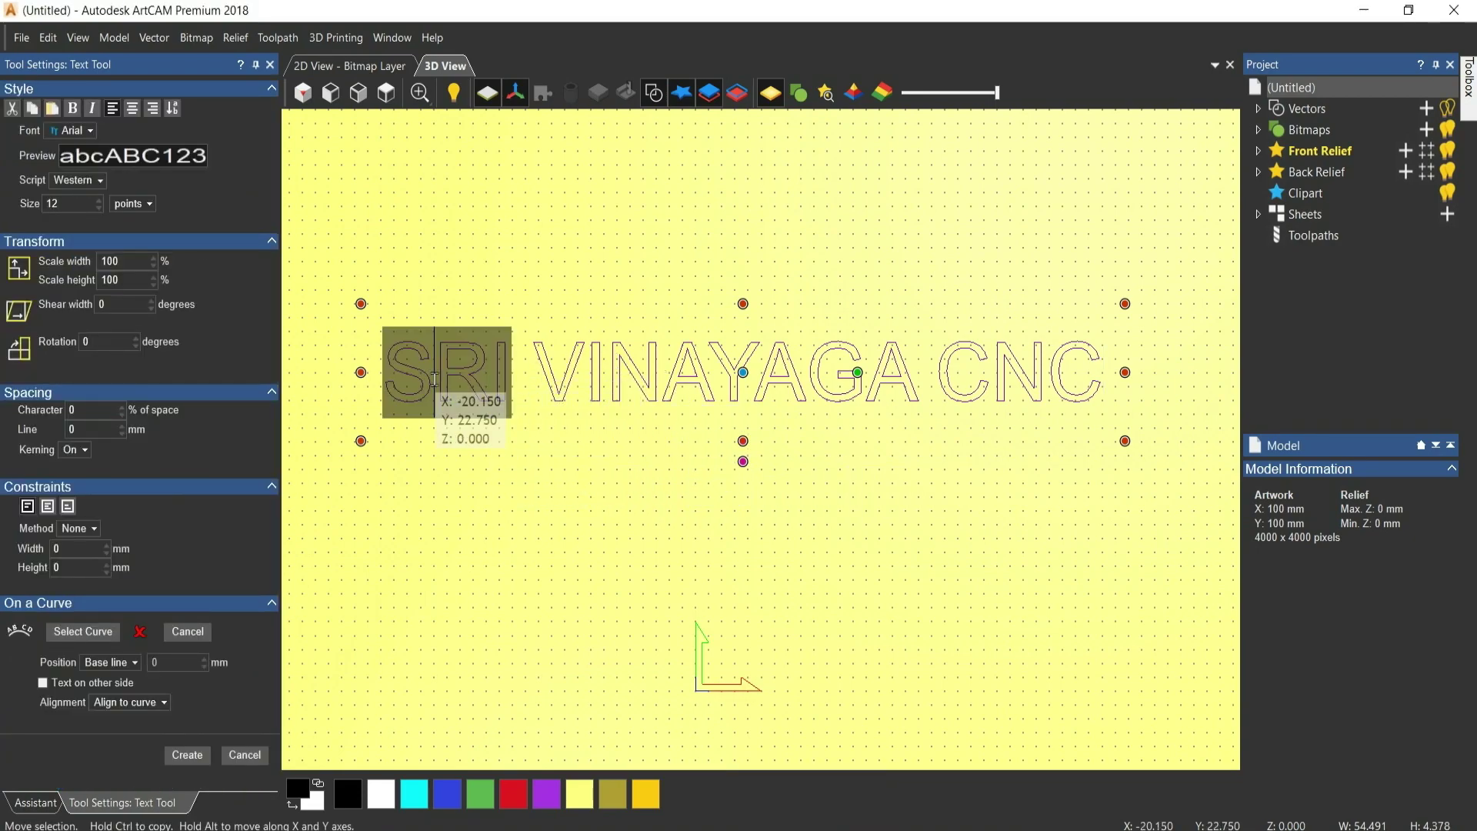
left_click(87, 132)
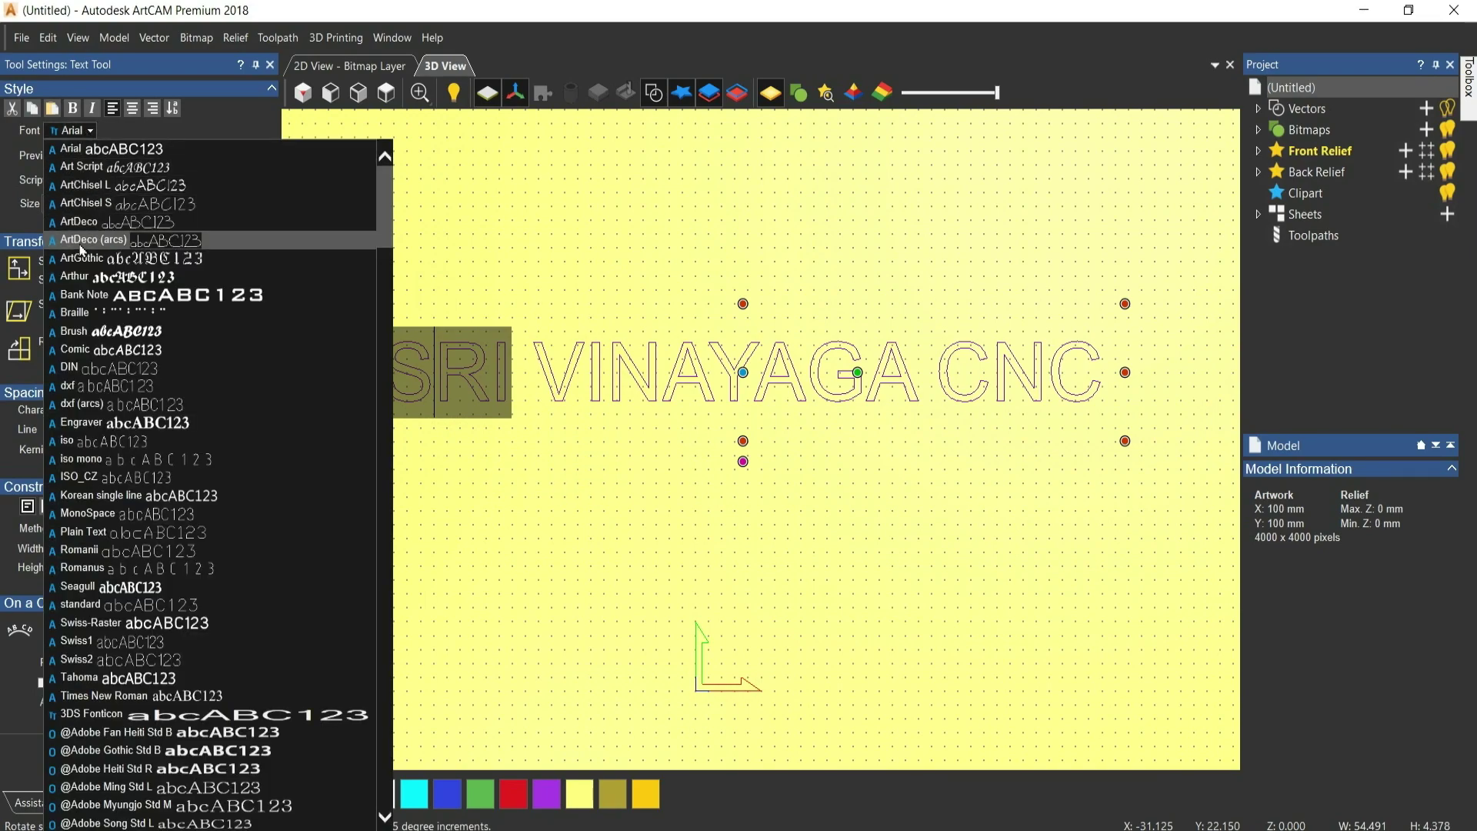
left_click(150, 436)
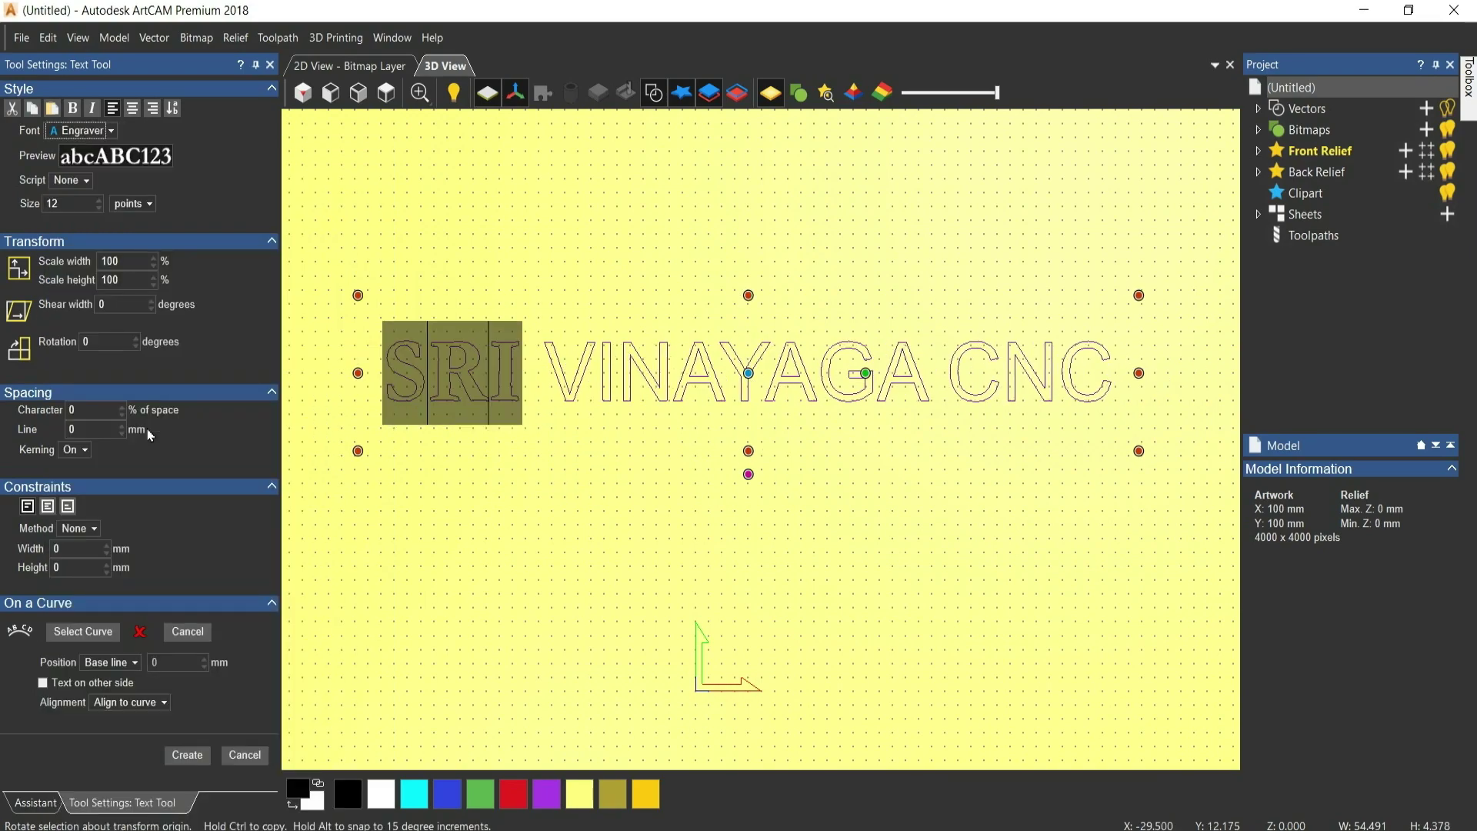
- Set the font of the word "VINAYAGA" to Seagull
left_click(620, 369)
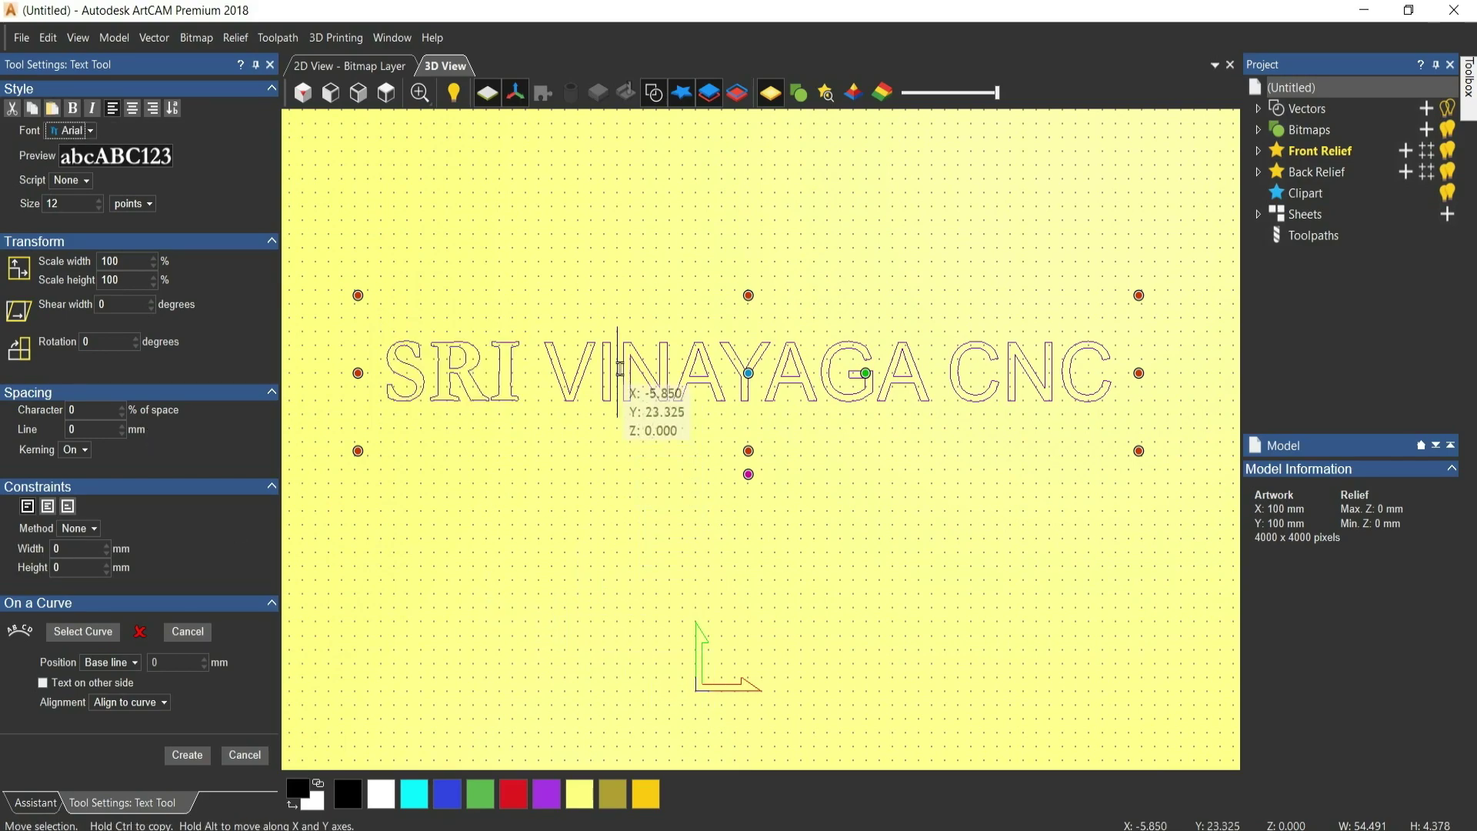
double_click(566, 370)
left_click(90, 131)
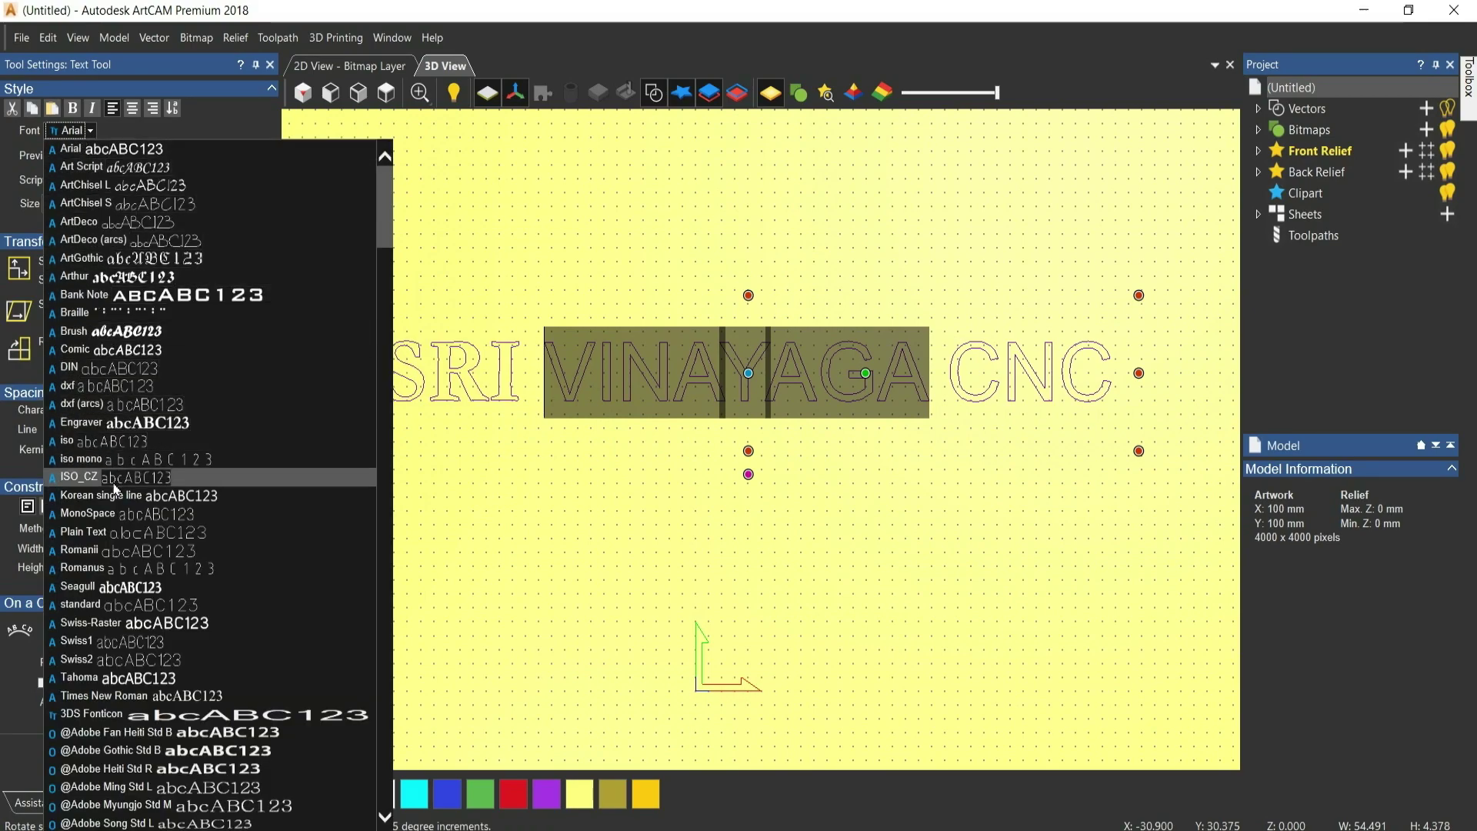
left_click(119, 589)
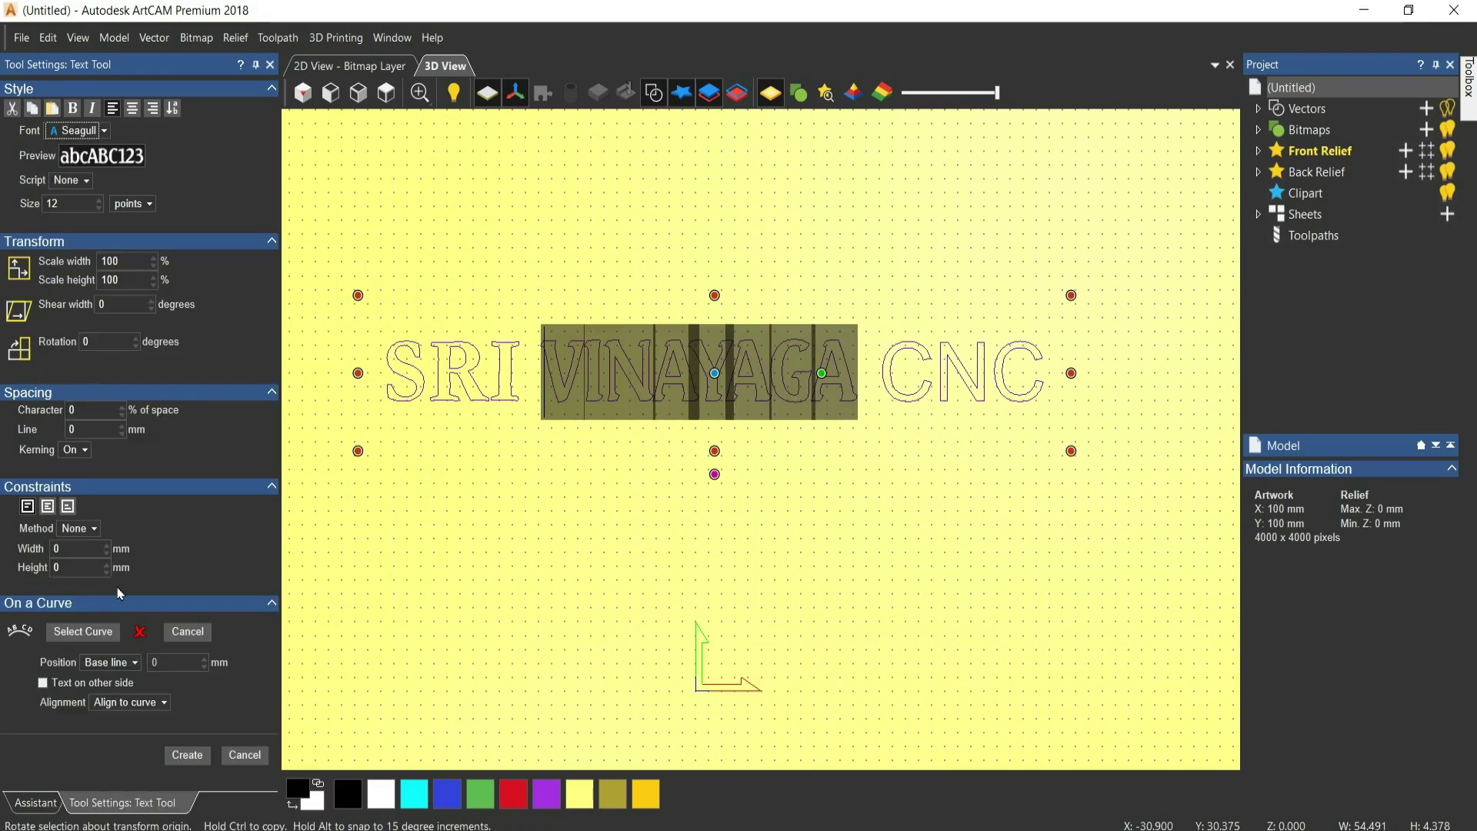
- Set the font of the word "CNC" to ArtDeco and create the edited text
double_click(904, 368)
left_click(73, 130)
left_click(96, 234)
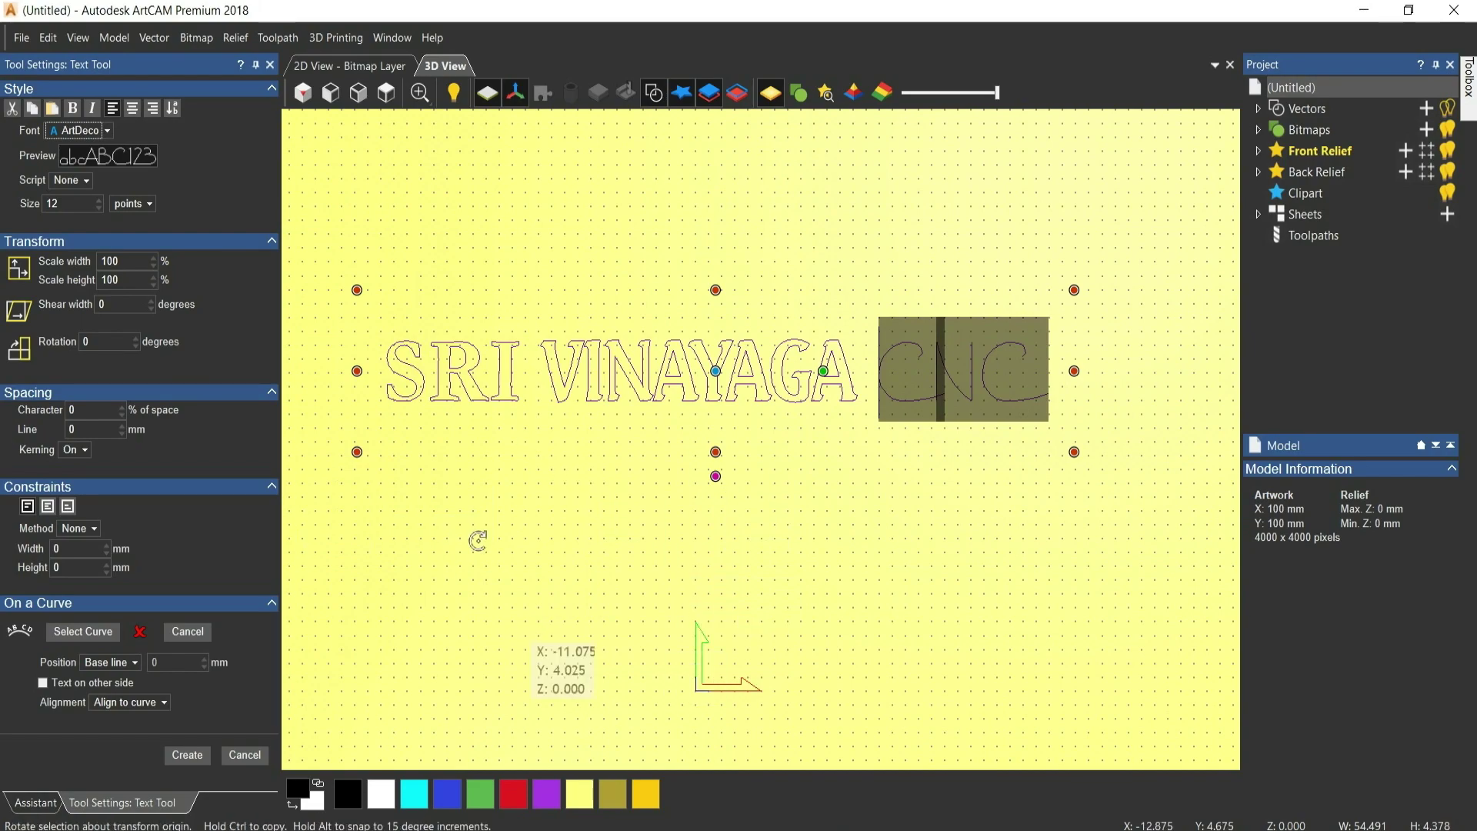
left_click(187, 755)
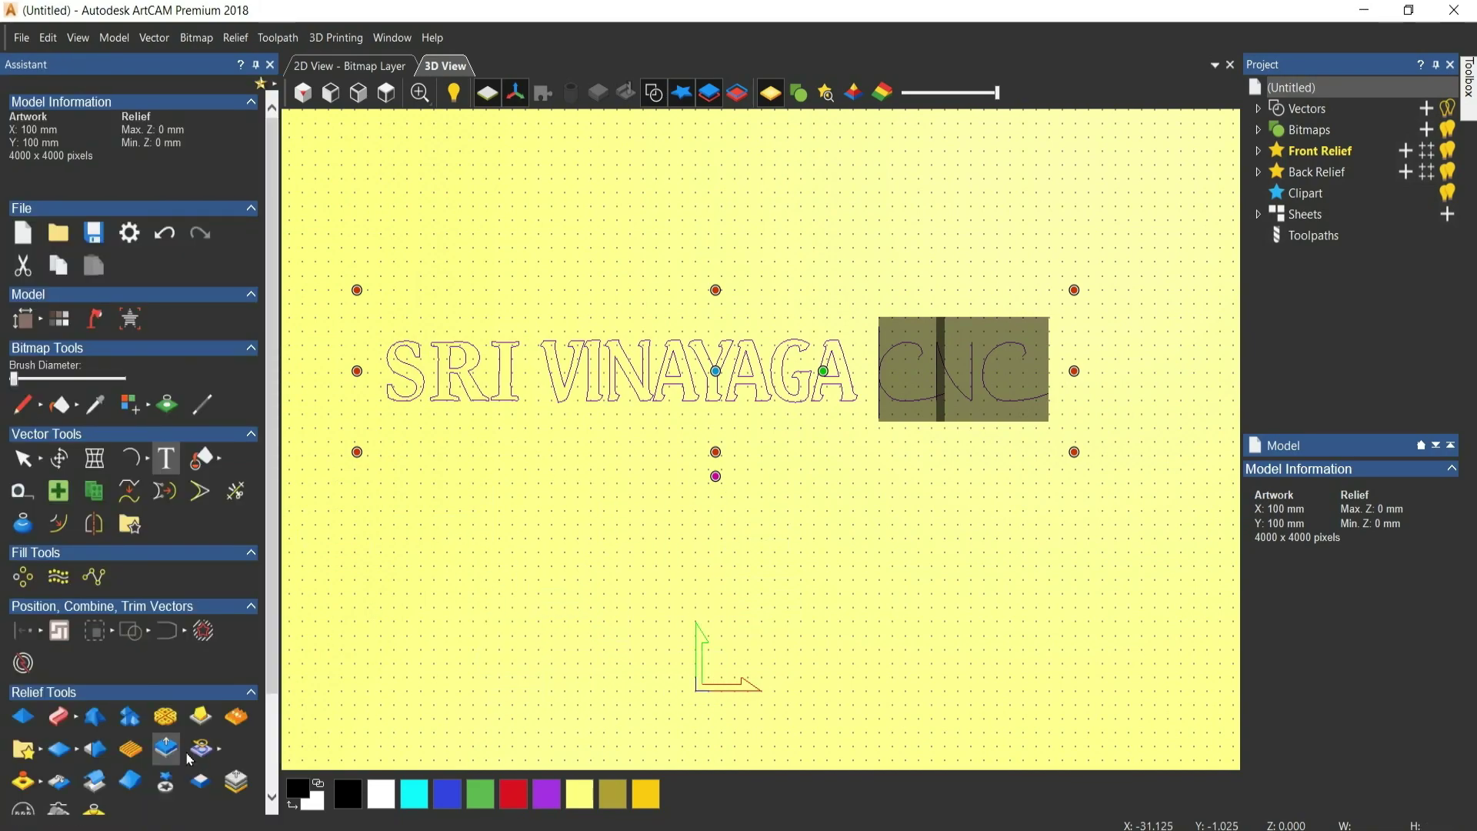
- Set the font of the entire "SRI VINAYAGA CNC" text to Arial and move the text about 4 mm left and 4 mm down
left_click(169, 462)
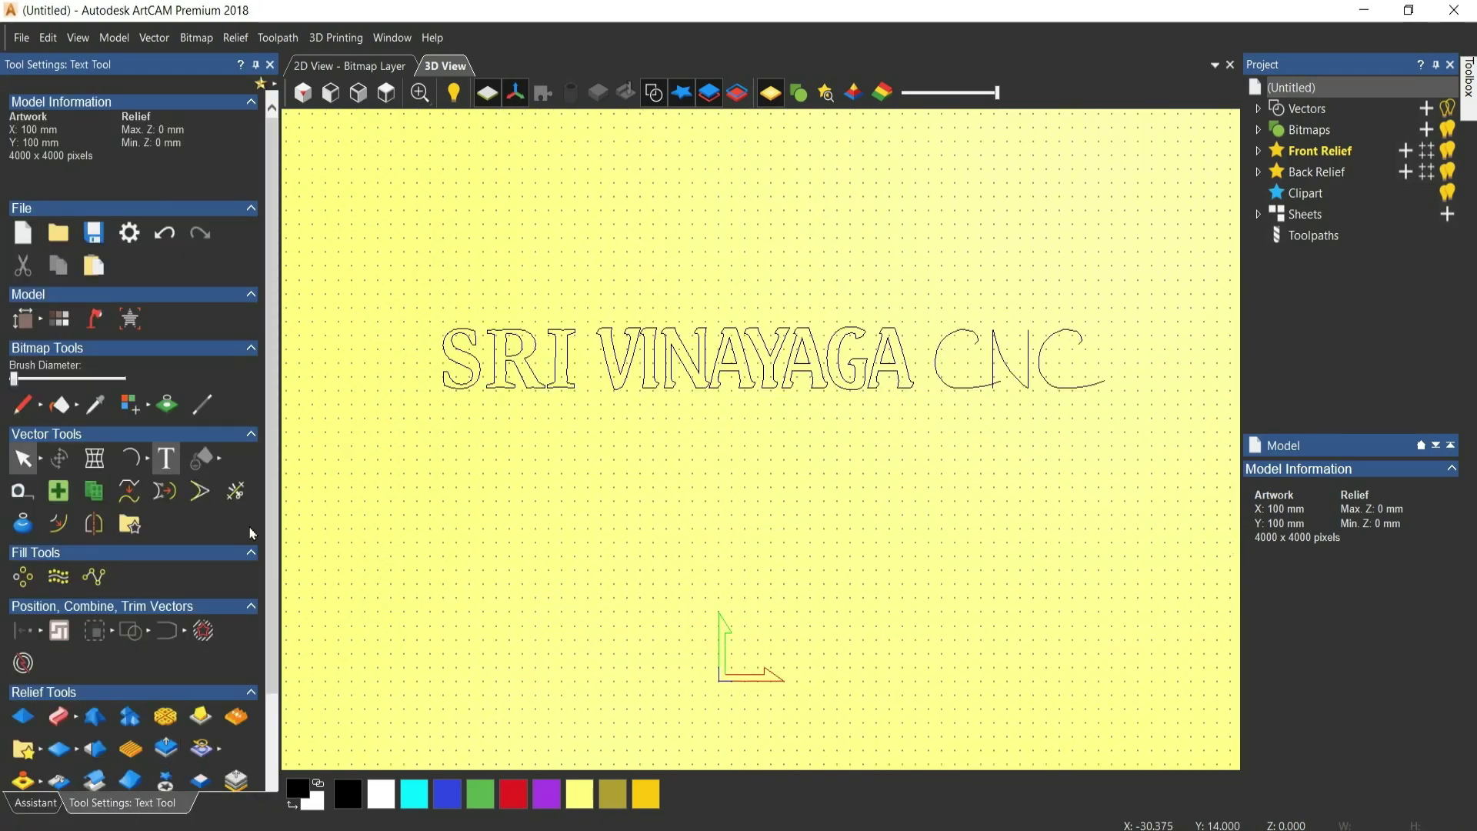
left_click(1070, 368)
left_click(1004, 368, "shift")
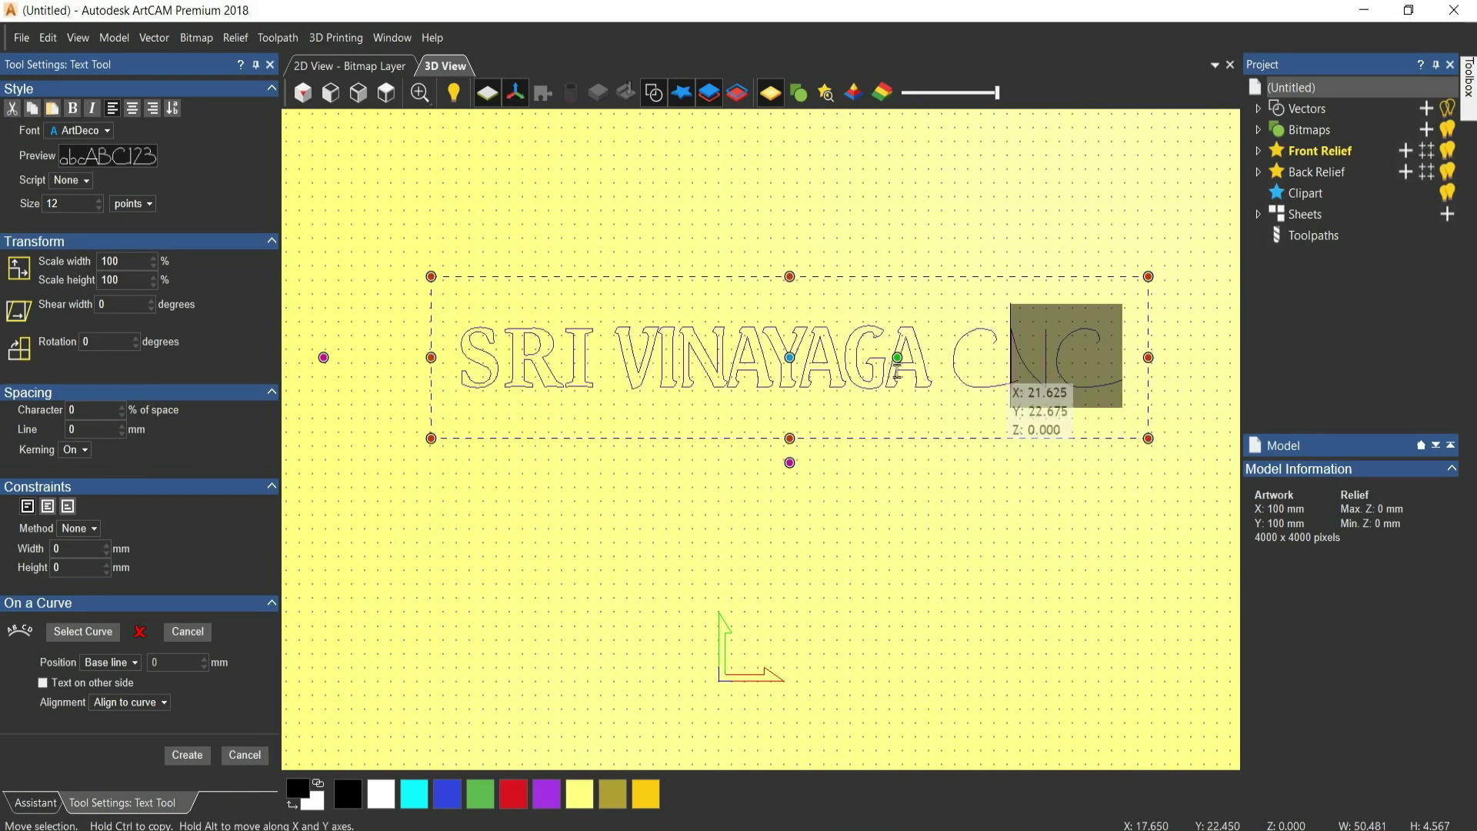
left_click(476, 371, "shift")
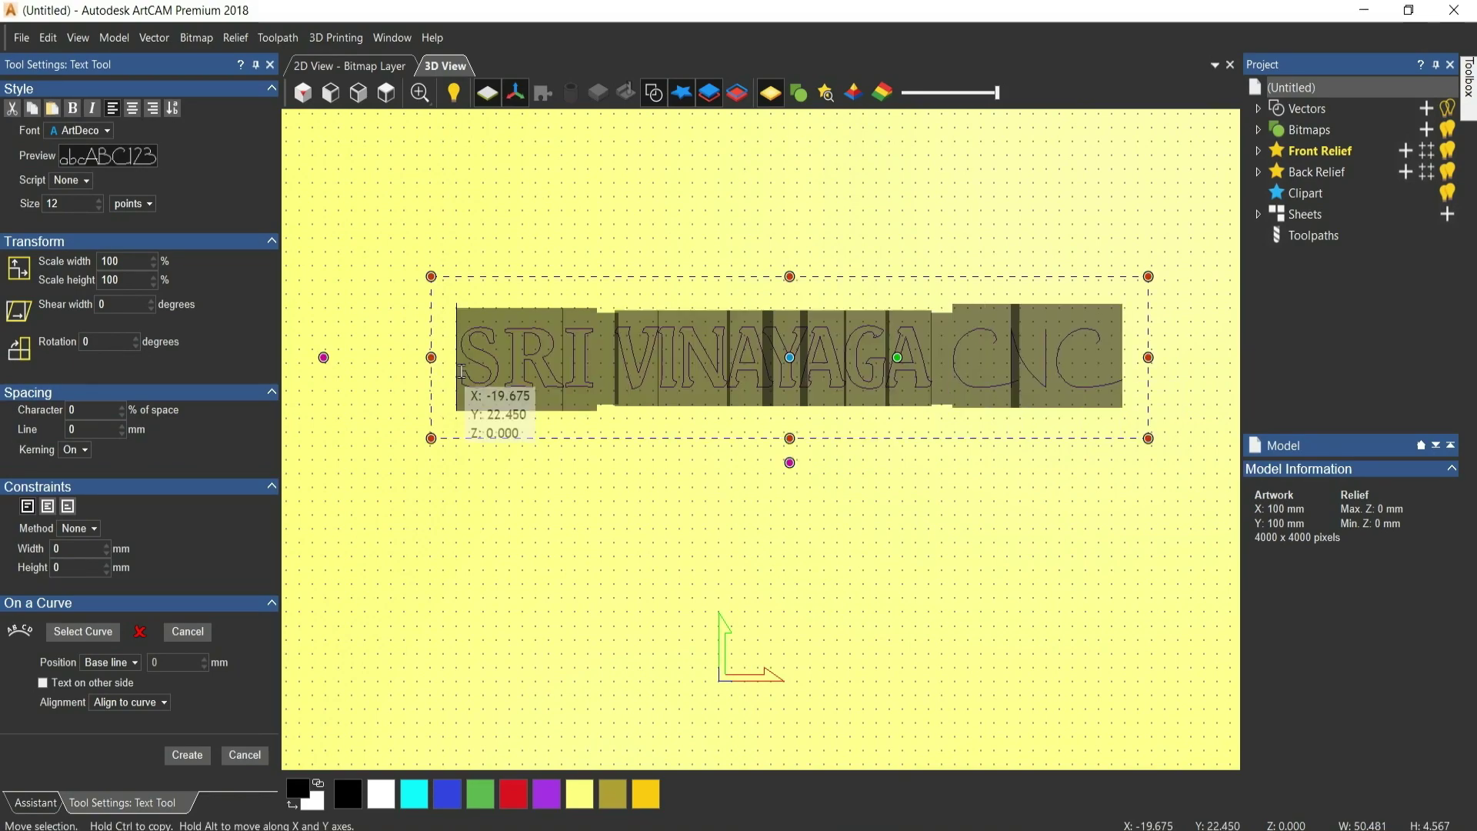
left_click(94, 131)
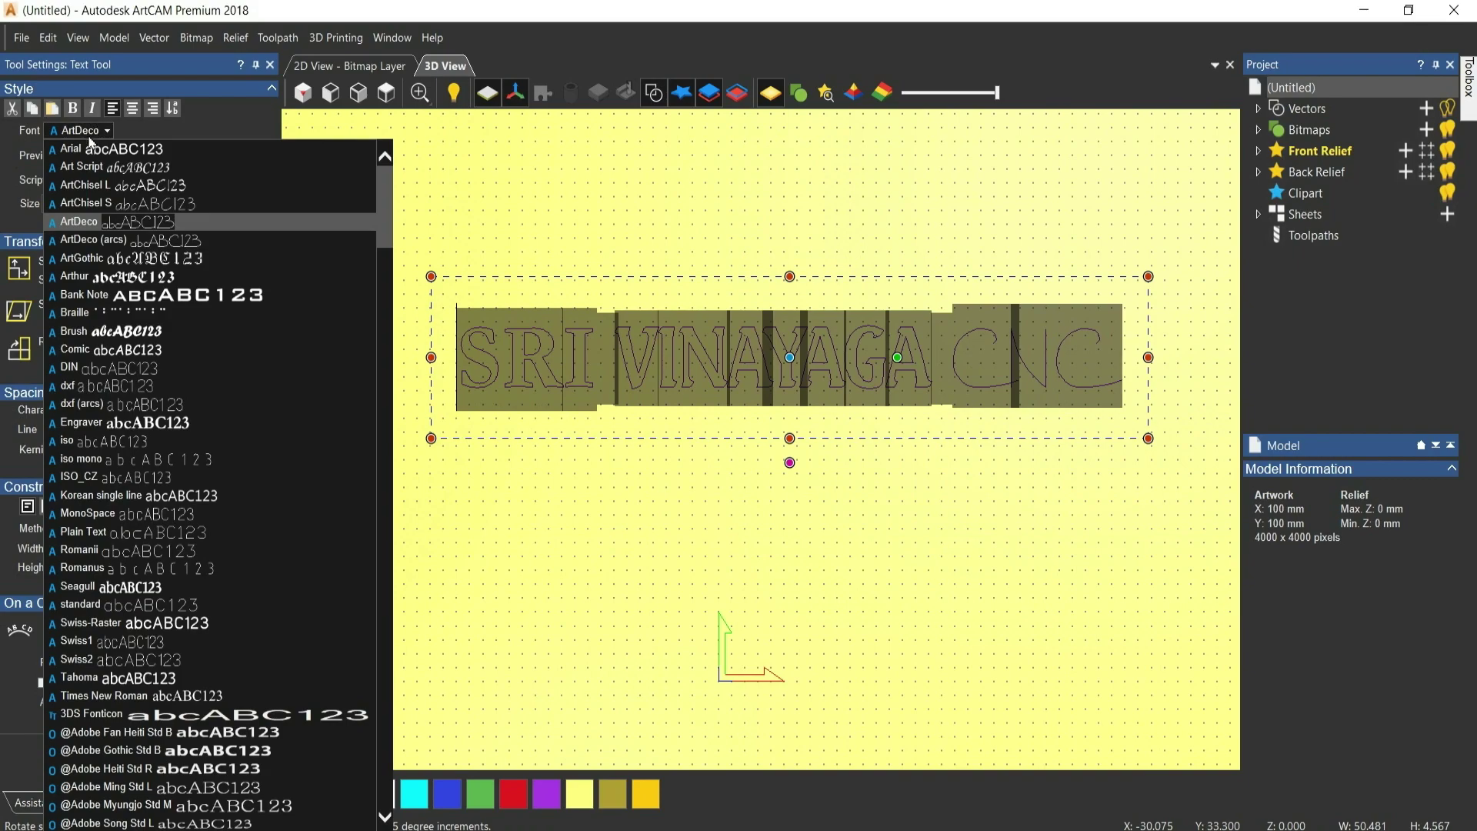
left_click(73, 149)
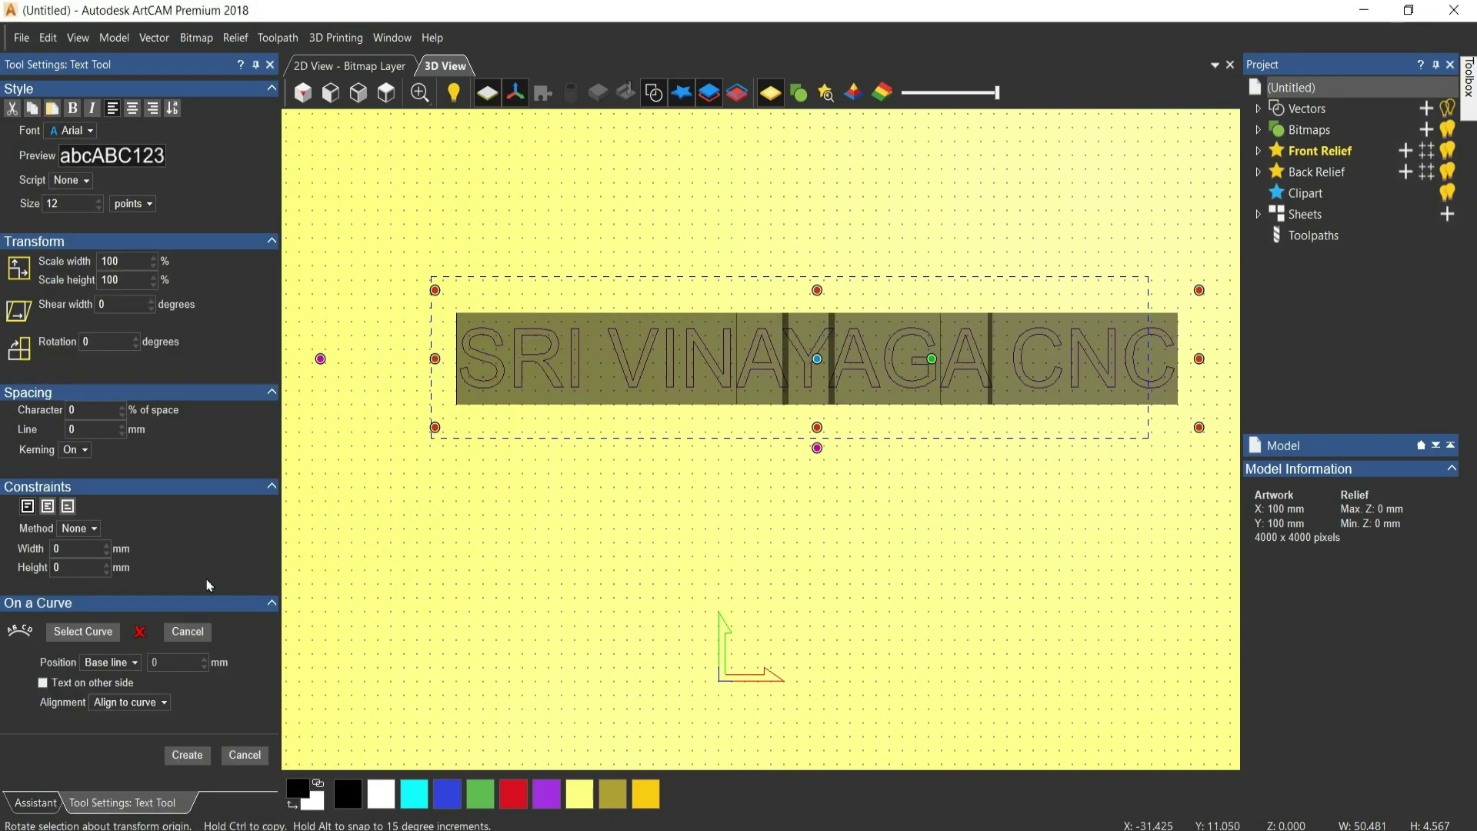
key("Escape")
scroll(484, 527, "down", 3)
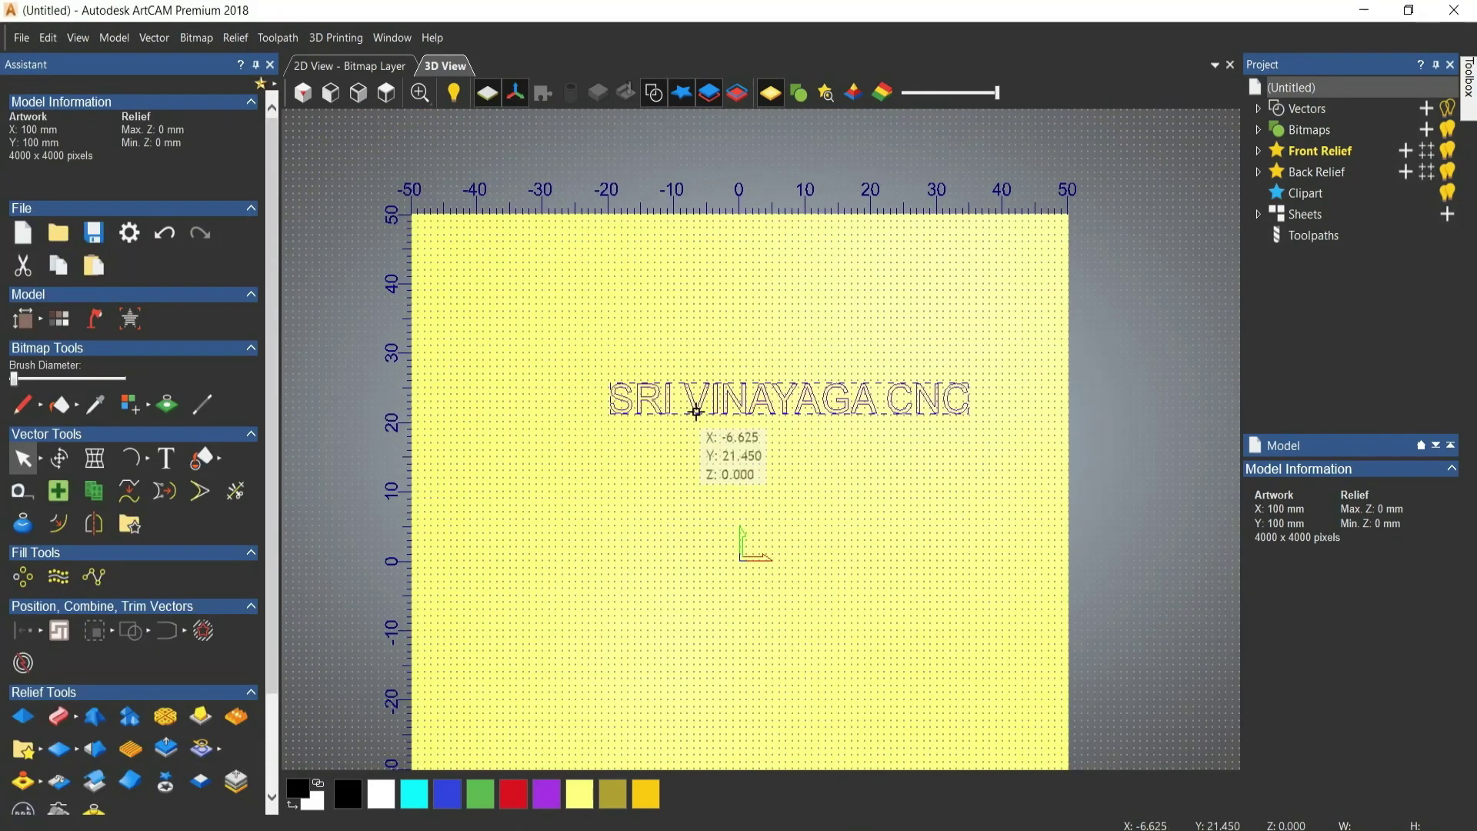
left_click_drag(694, 405, 661, 519)
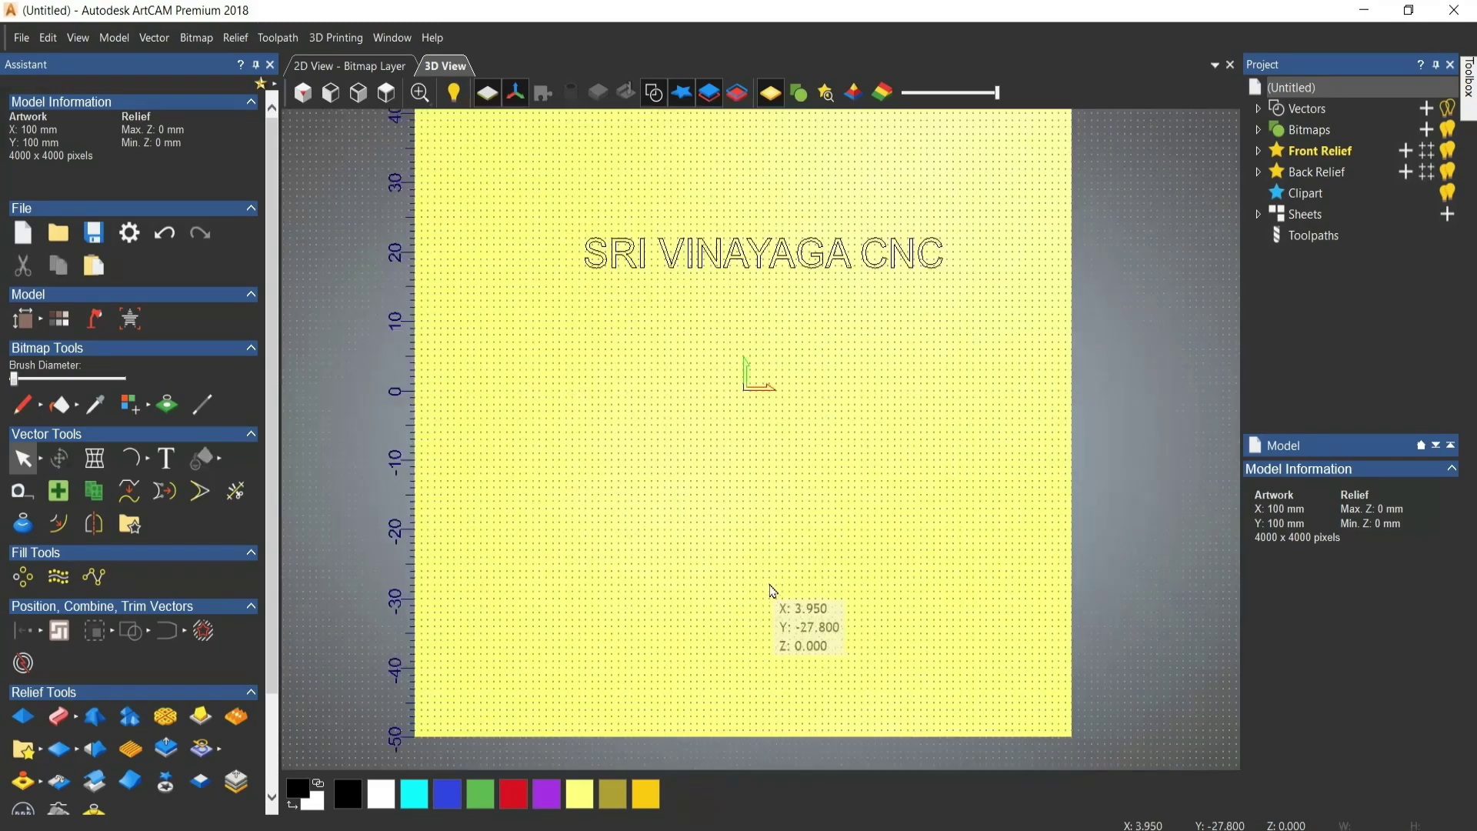
- Draw a semicircular arc about 44 mm wide and 22 mm high below the origin using the Start - End - Point On Arc type
left_click(131, 460)
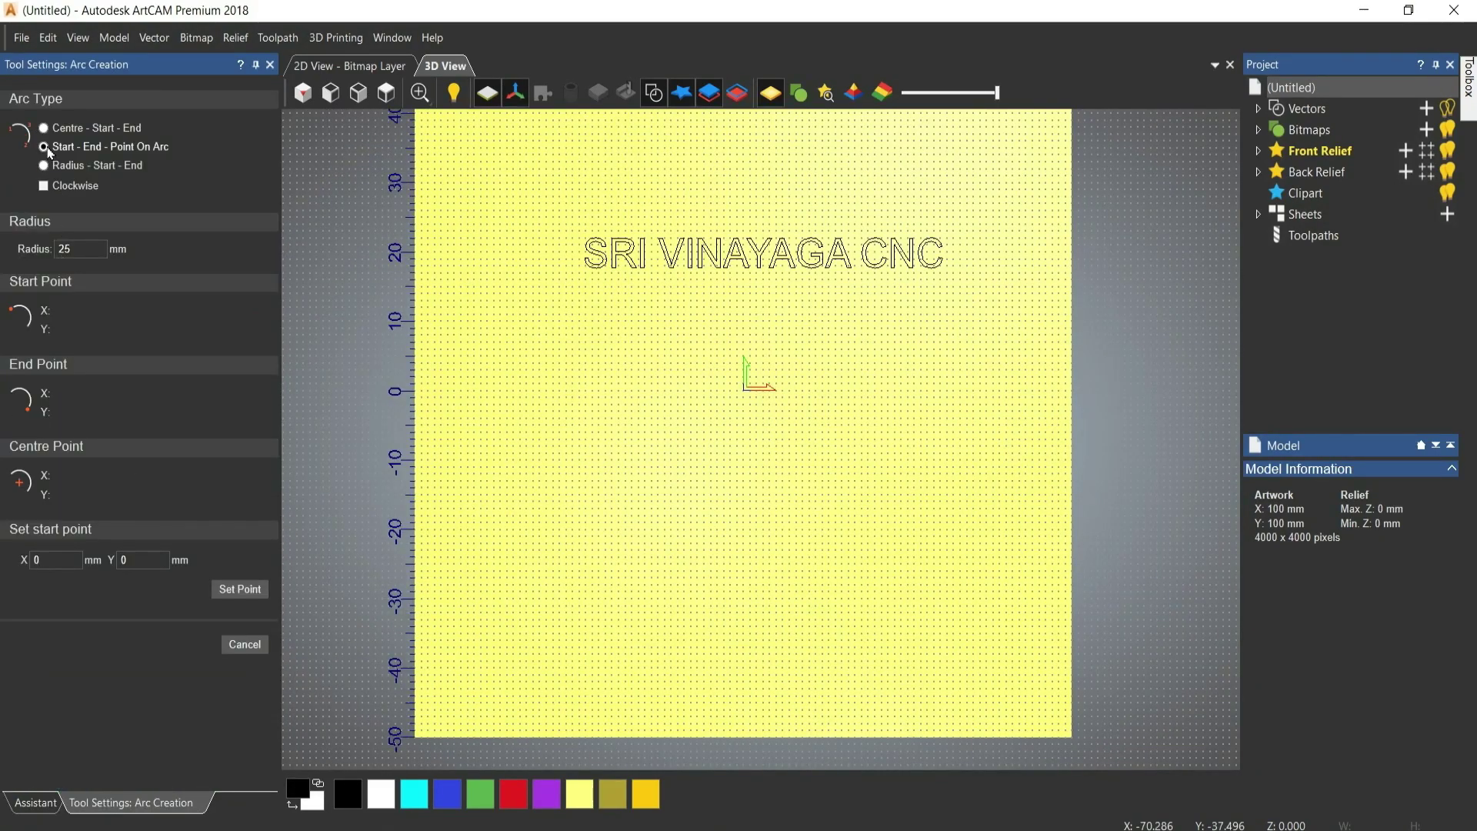
left_click(611, 556)
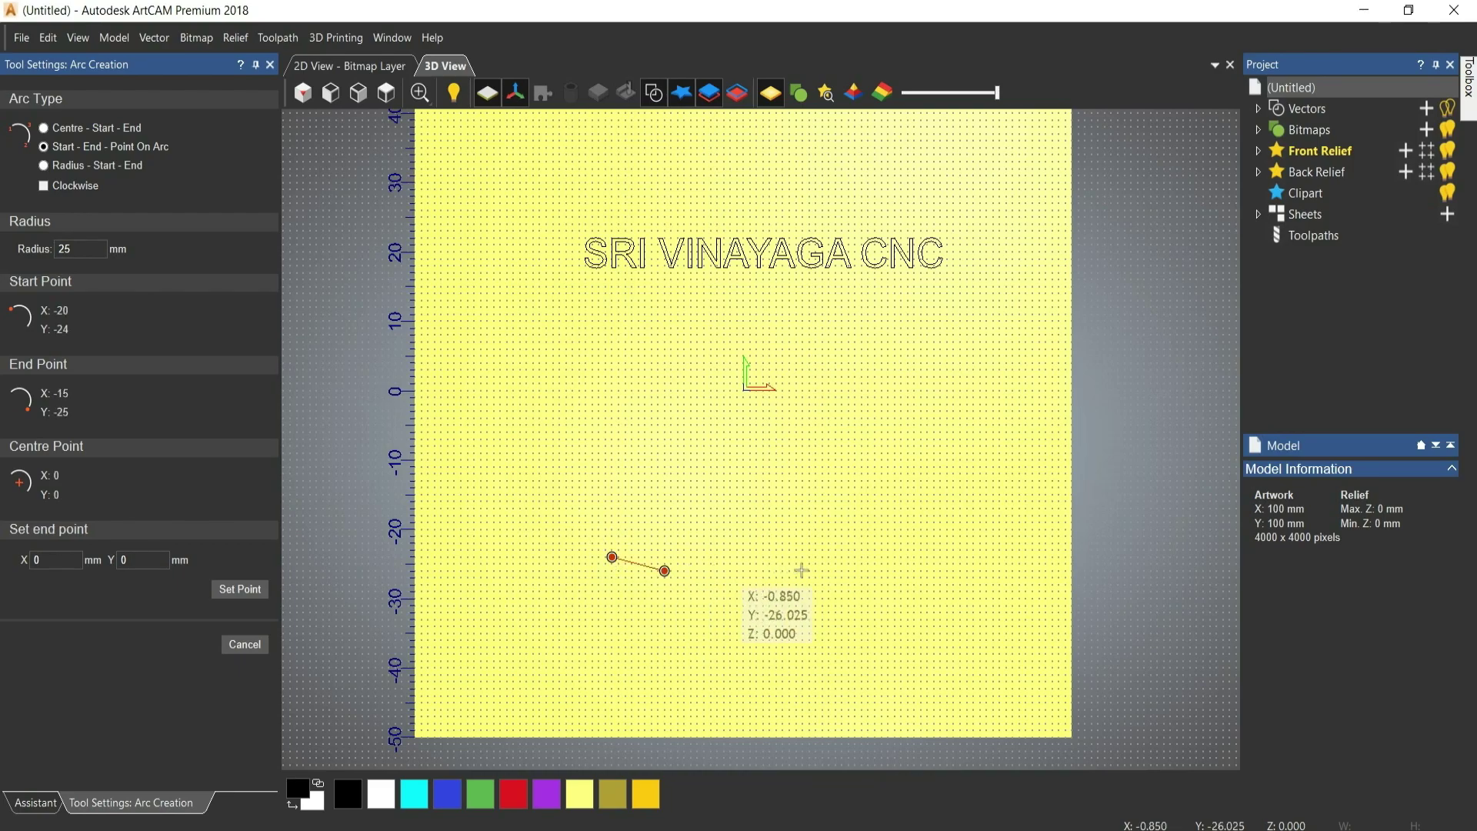
left_click(888, 557)
left_click(792, 552)
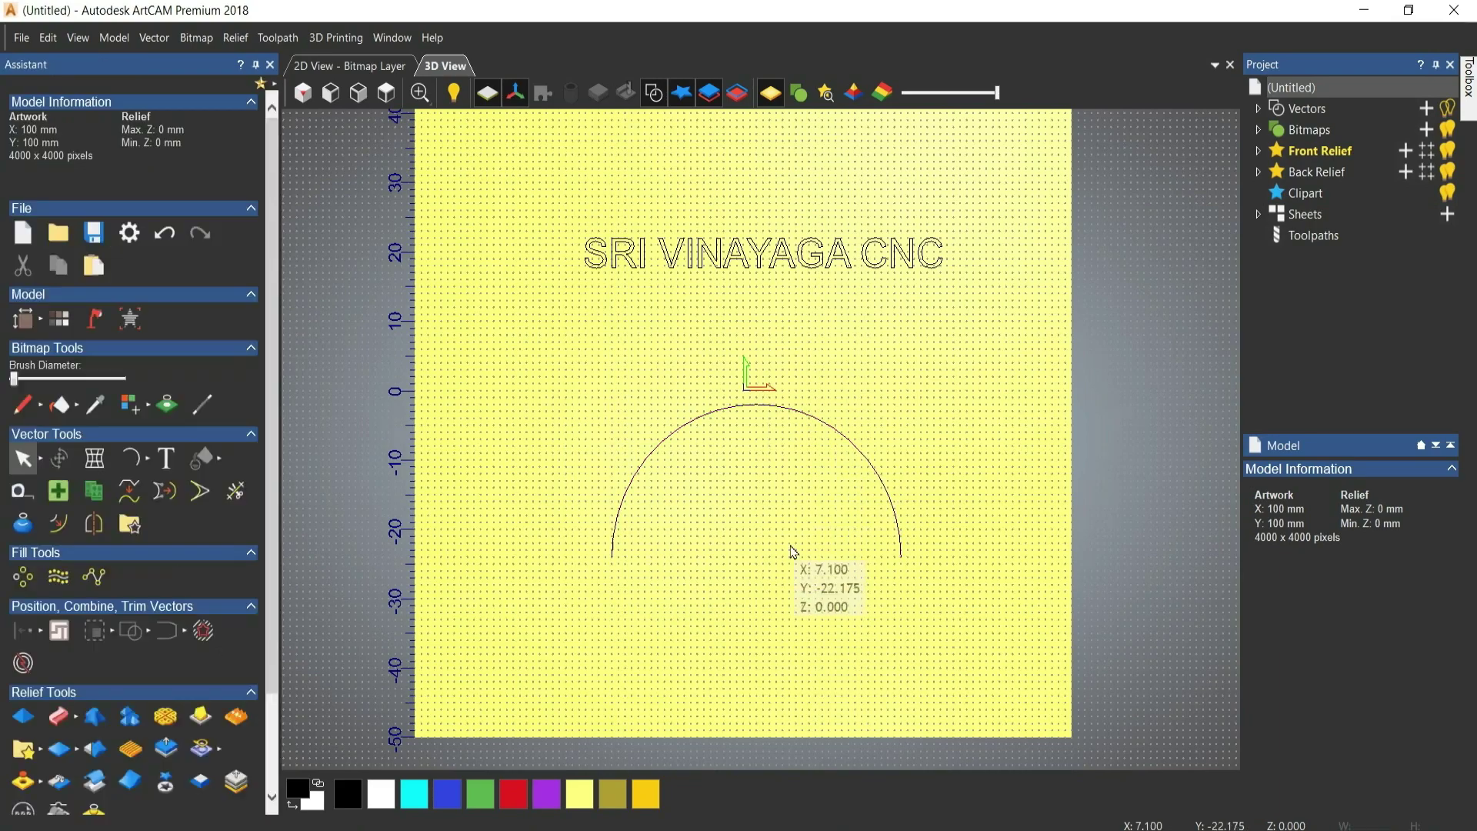
- Place the vector text "SRI VINAYAGA CNC" along the semicircular arc
left_click(613, 539)
left_click(165, 459)
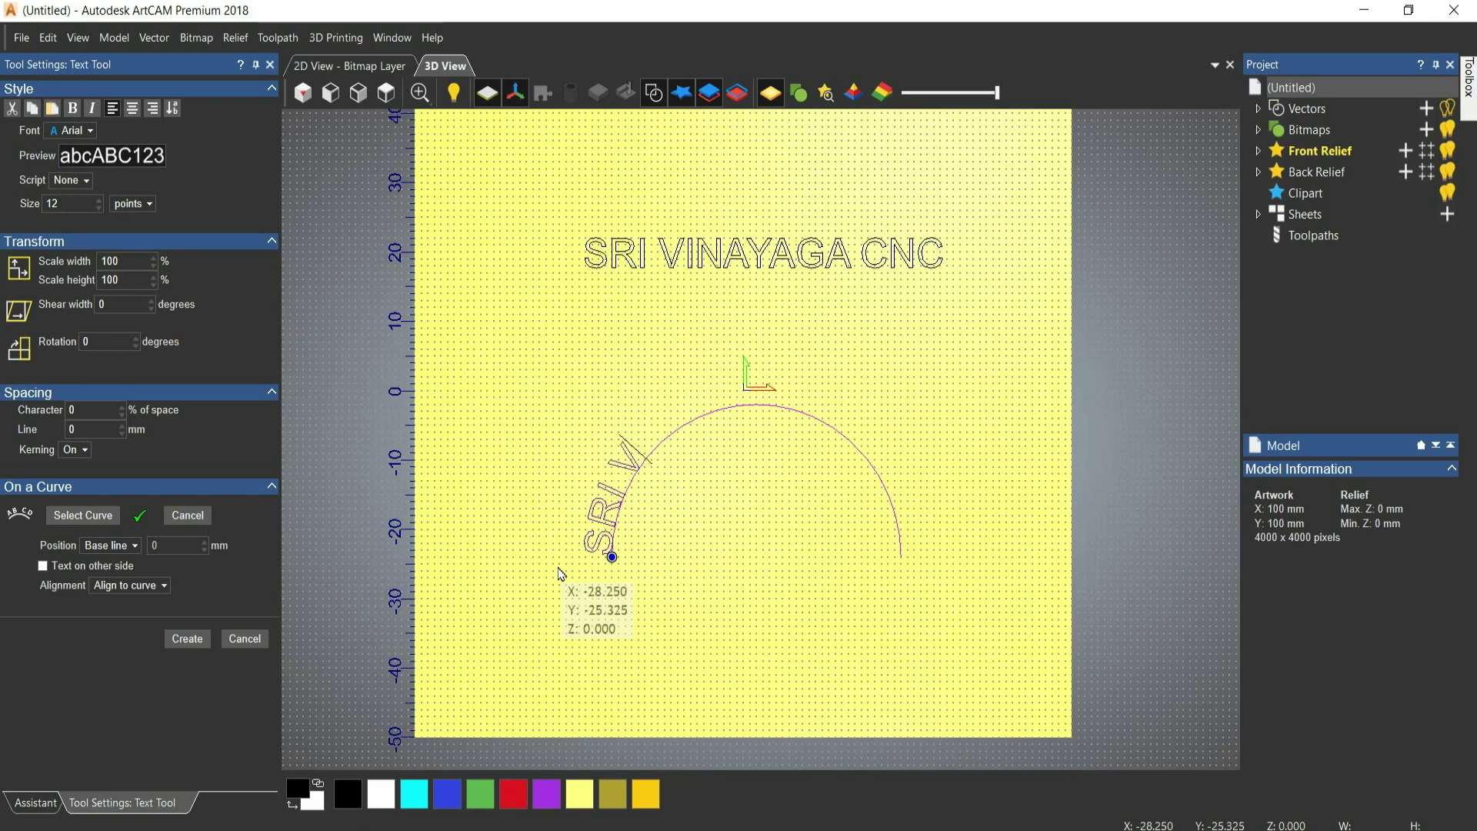
- Try the Centre on strikeout, Below line and Specify positions for the curved text, and set its position to Above line
left_click(137, 548)
left_click(126, 614)
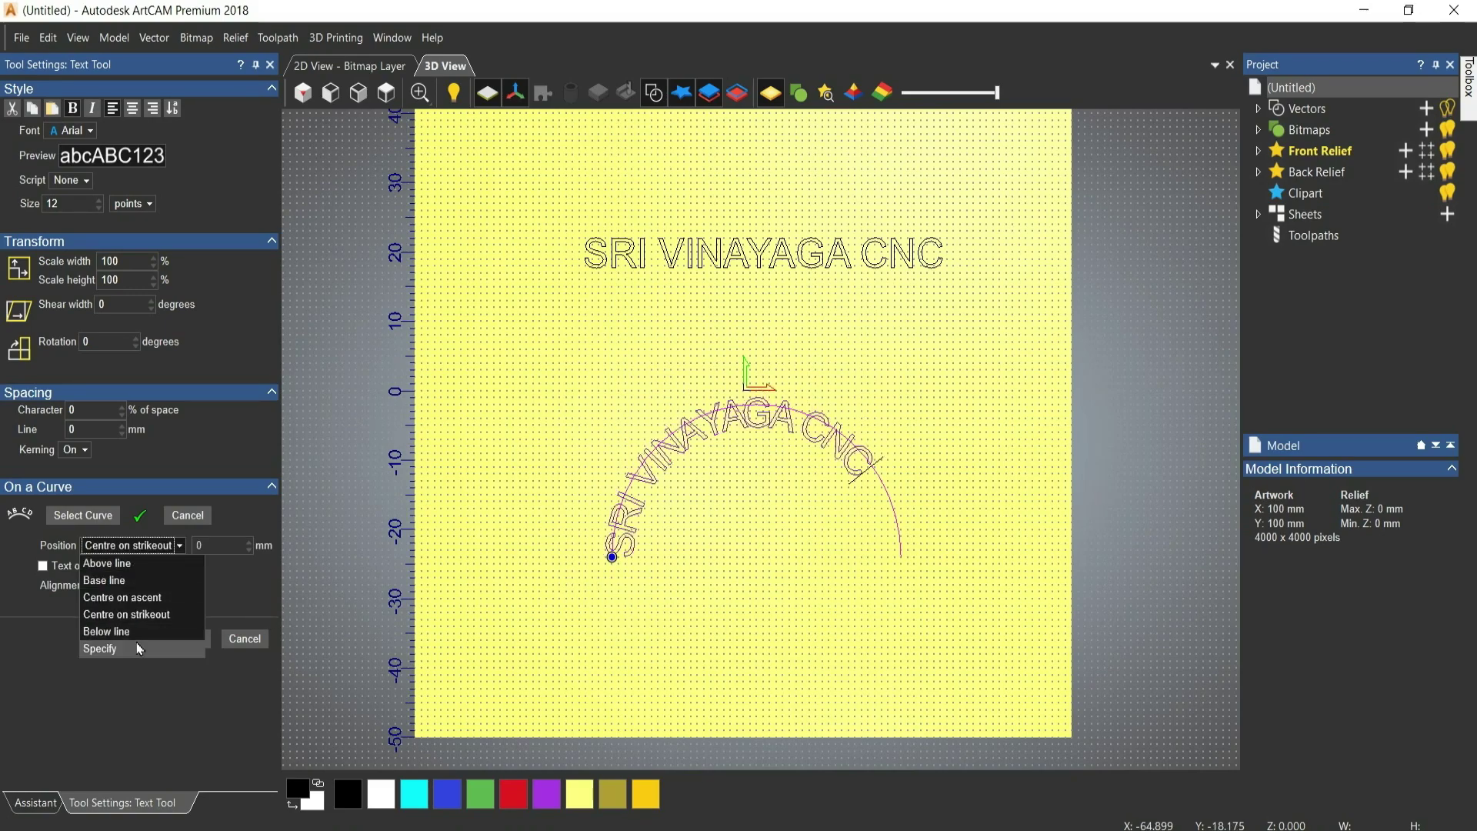
left_click(139, 632)
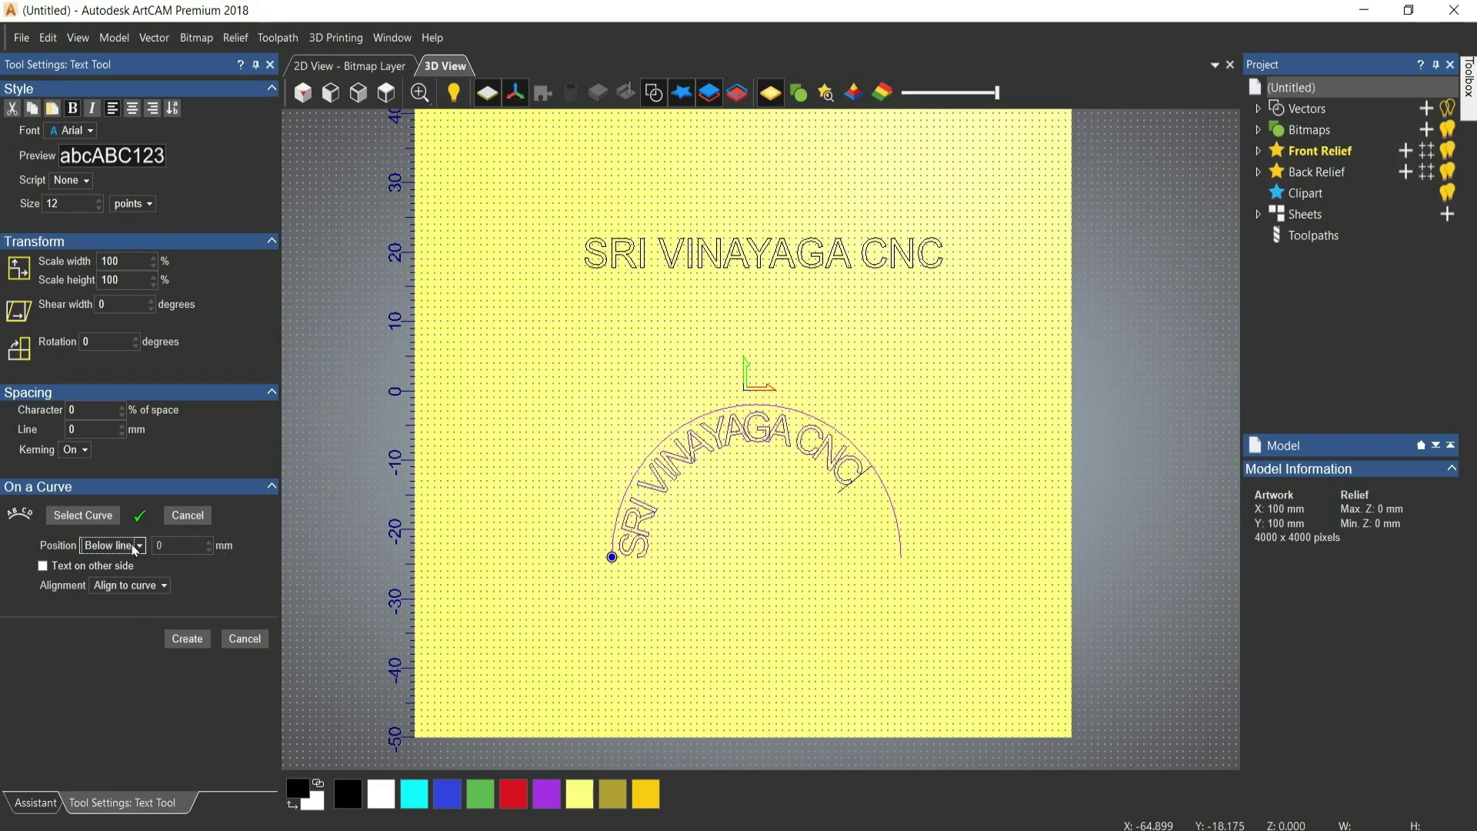
left_click(139, 546)
left_click(112, 648)
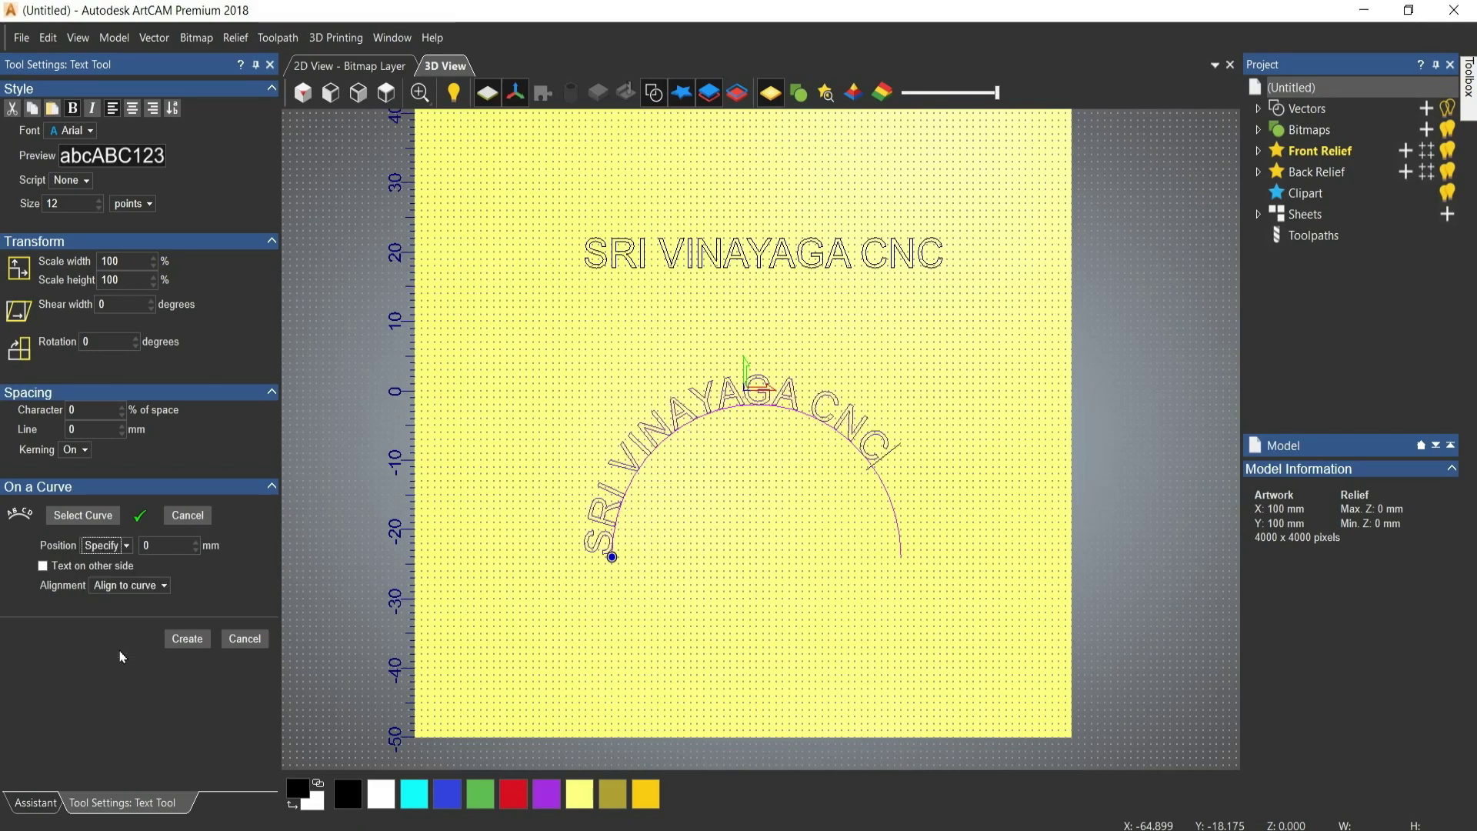
key("Home")
- Try the Vertical alignment on the curved text and return it to Align to curve
left_click(168, 589)
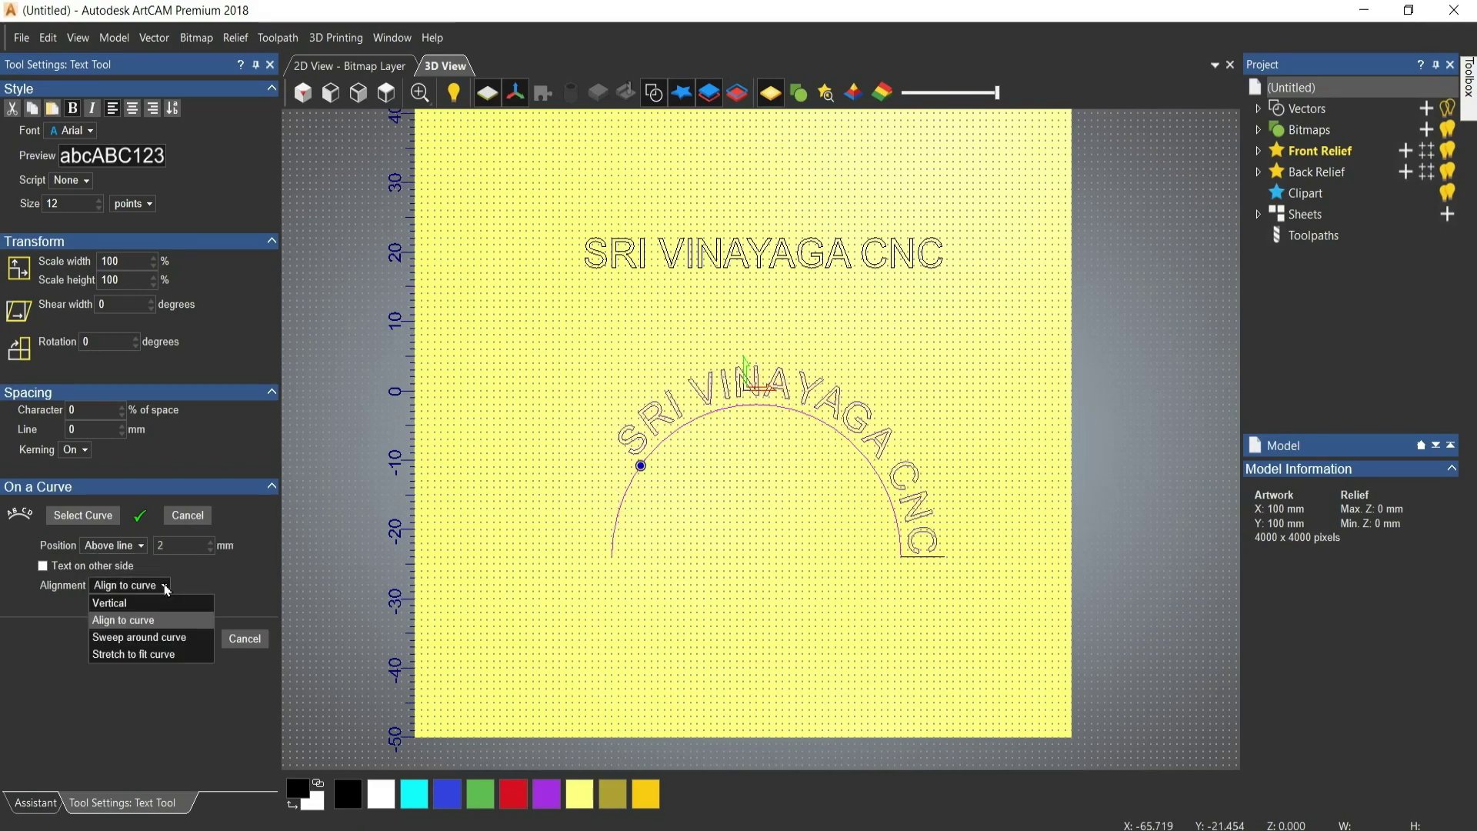
left_click(142, 603)
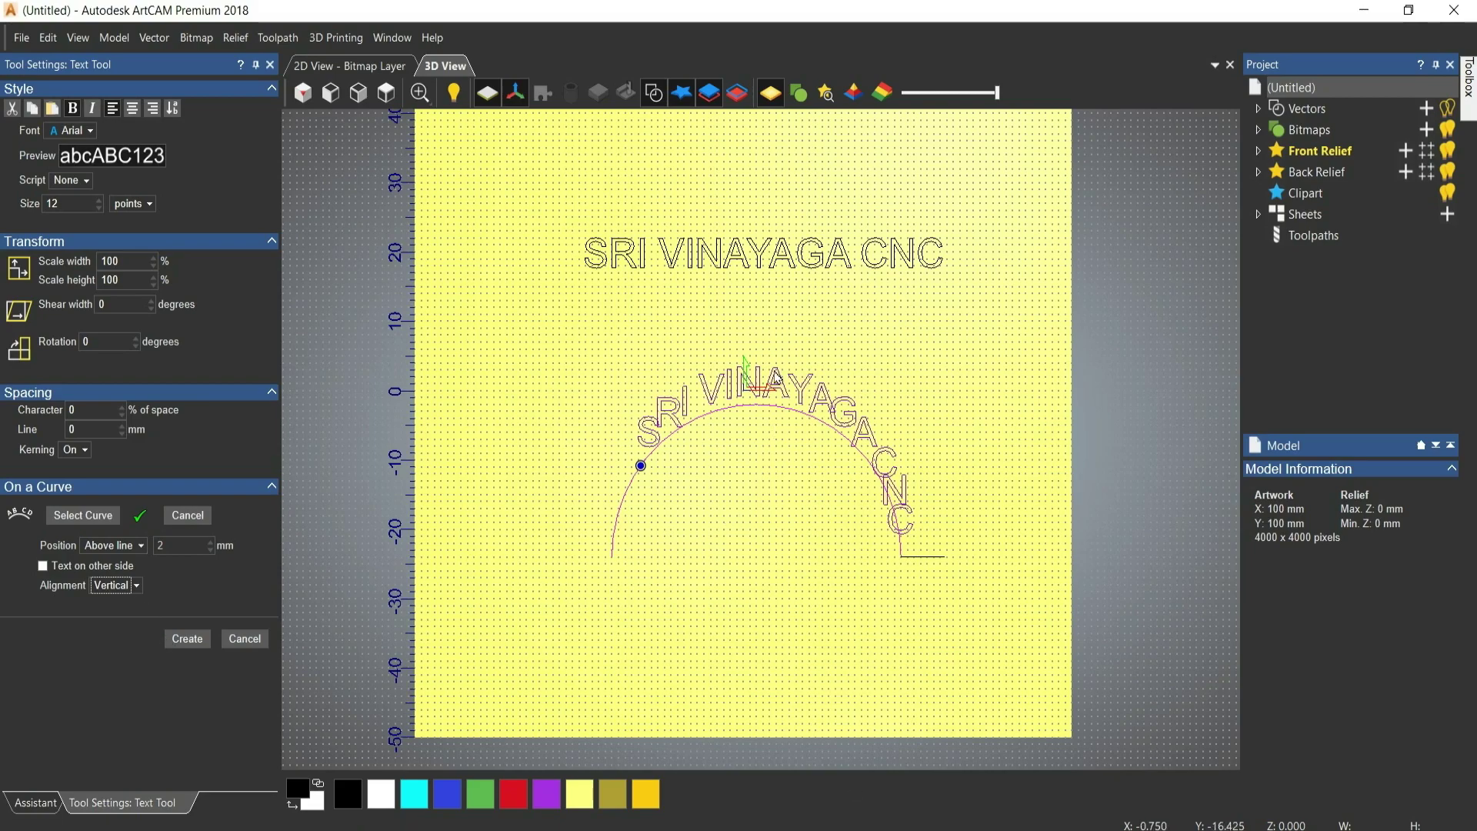
left_click(136, 586)
left_click(132, 620)
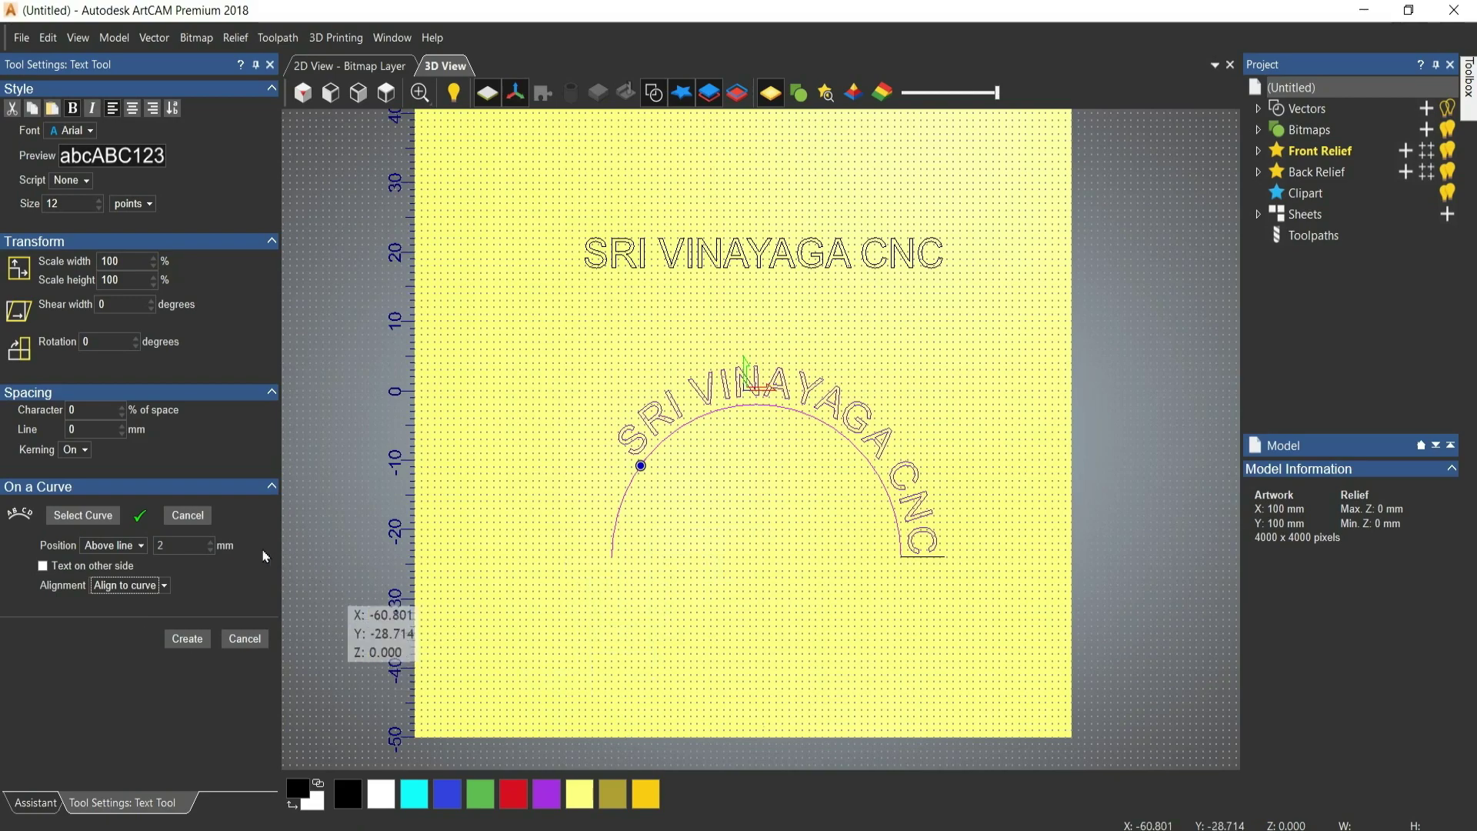
- Try the Sweep around curve alignment, and create the curved text with Stretch to fit curve
left_click(165, 588)
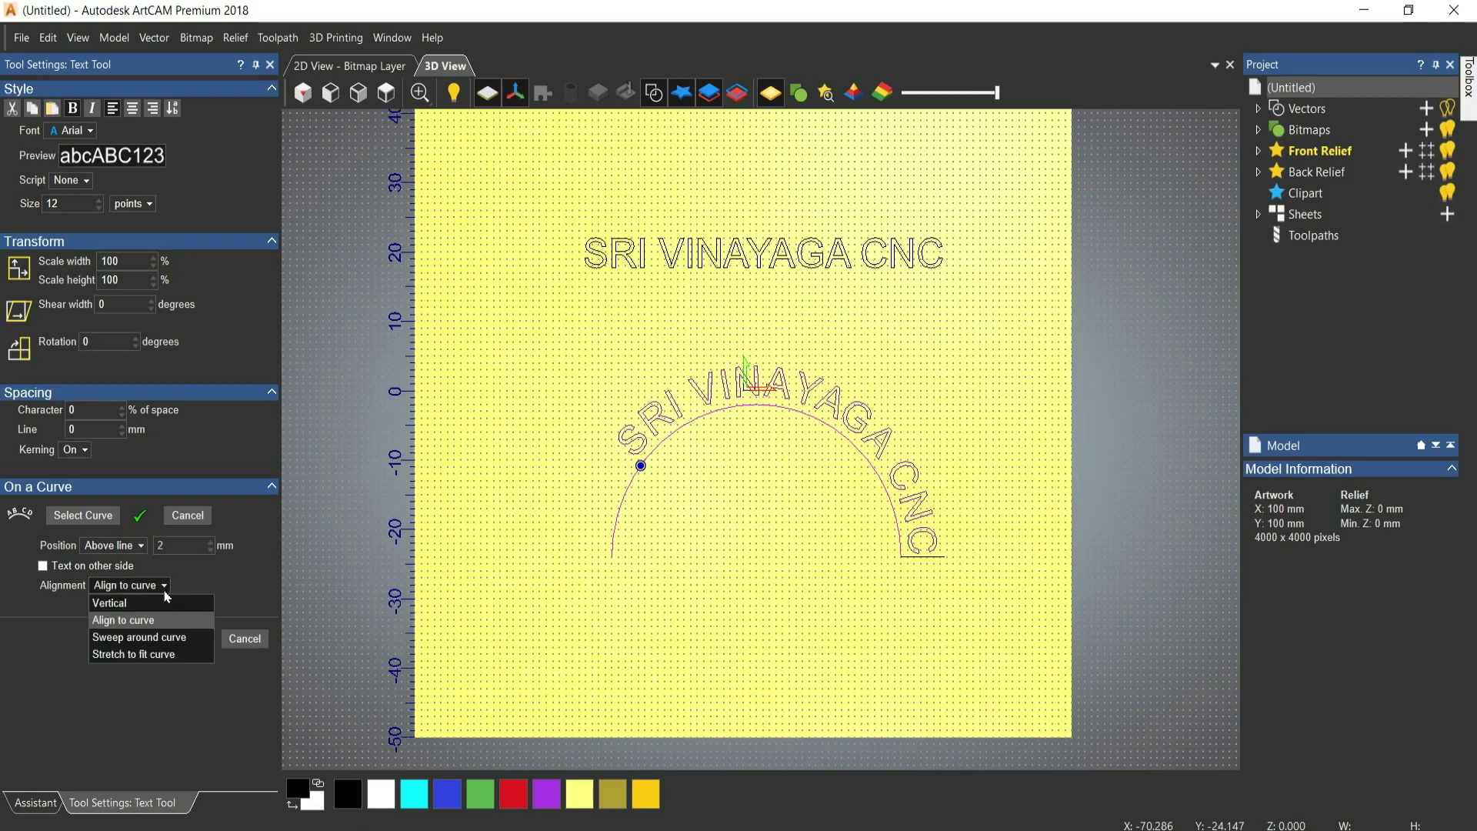
left_click(151, 638)
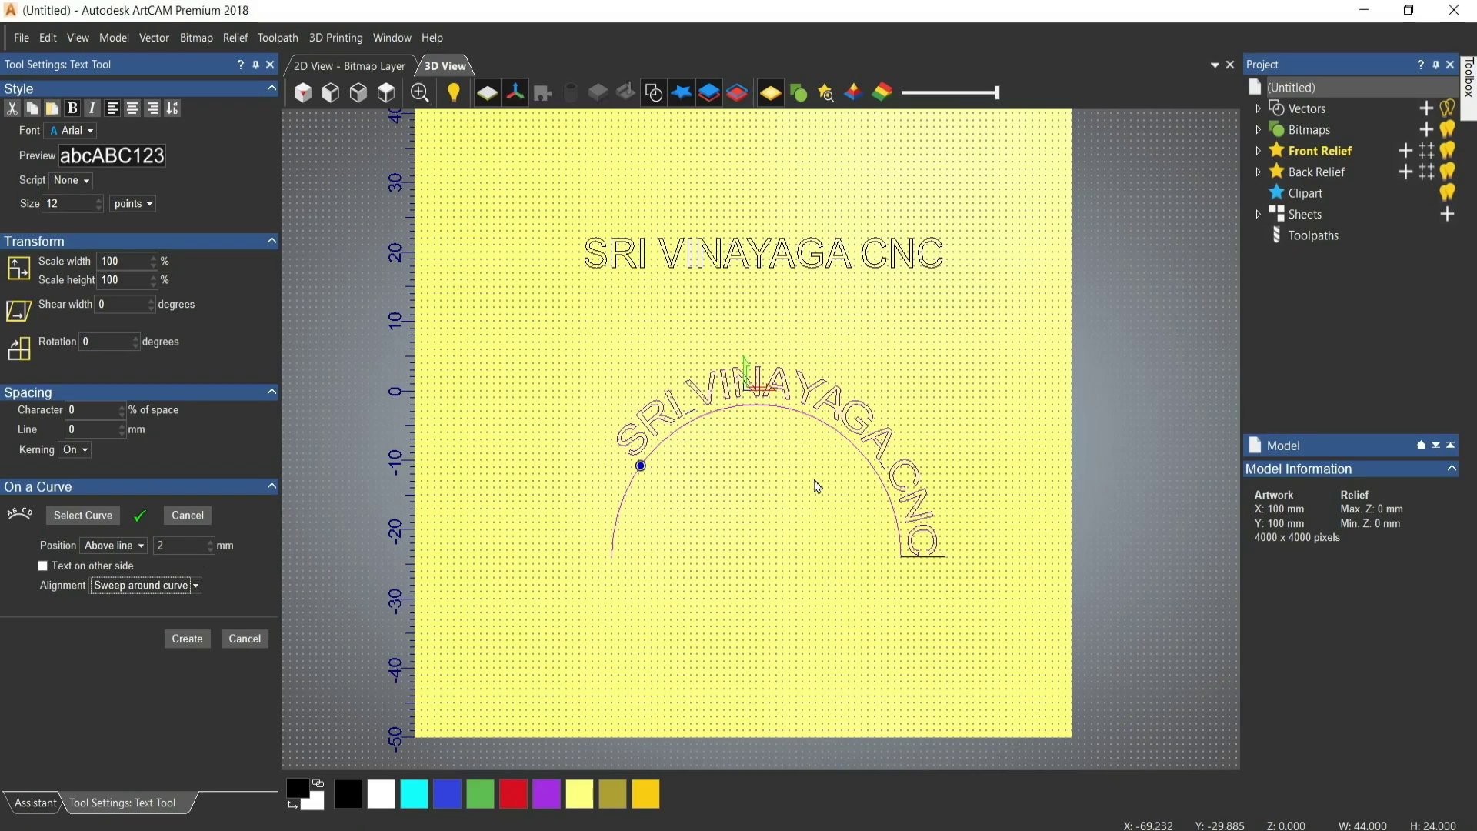
left_click(193, 588)
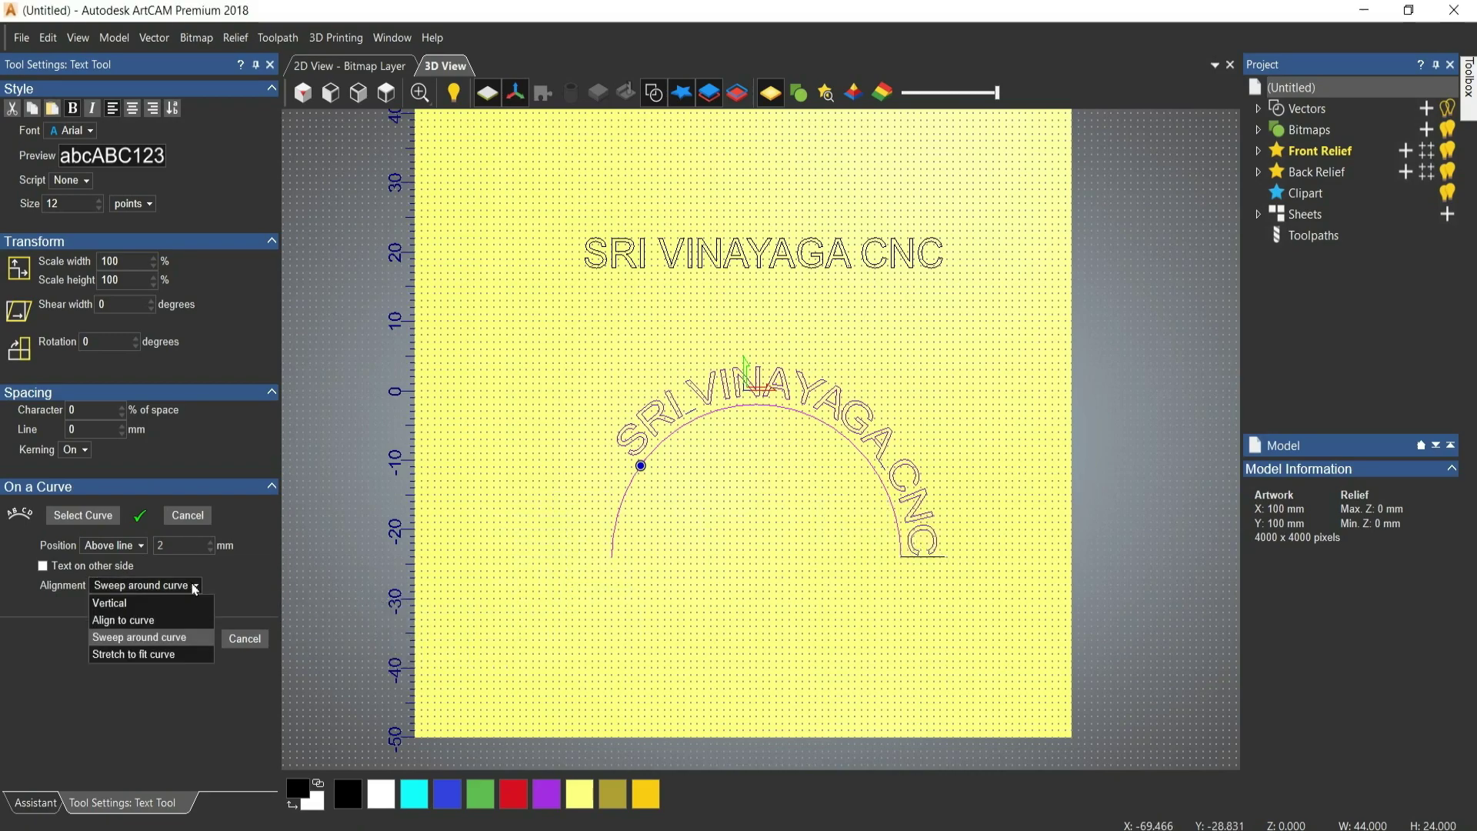
left_click(161, 654)
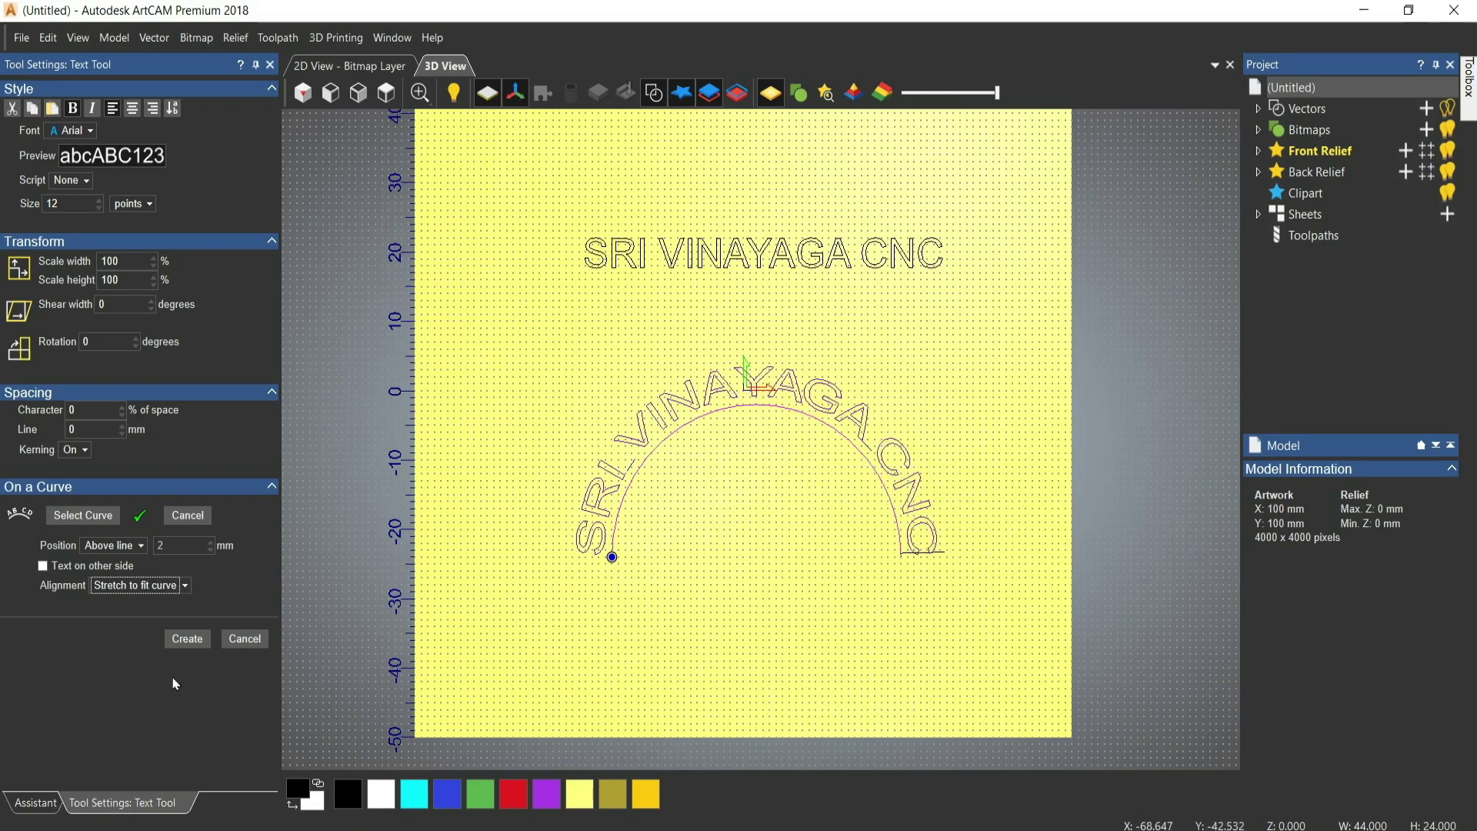
left_click(187, 639)
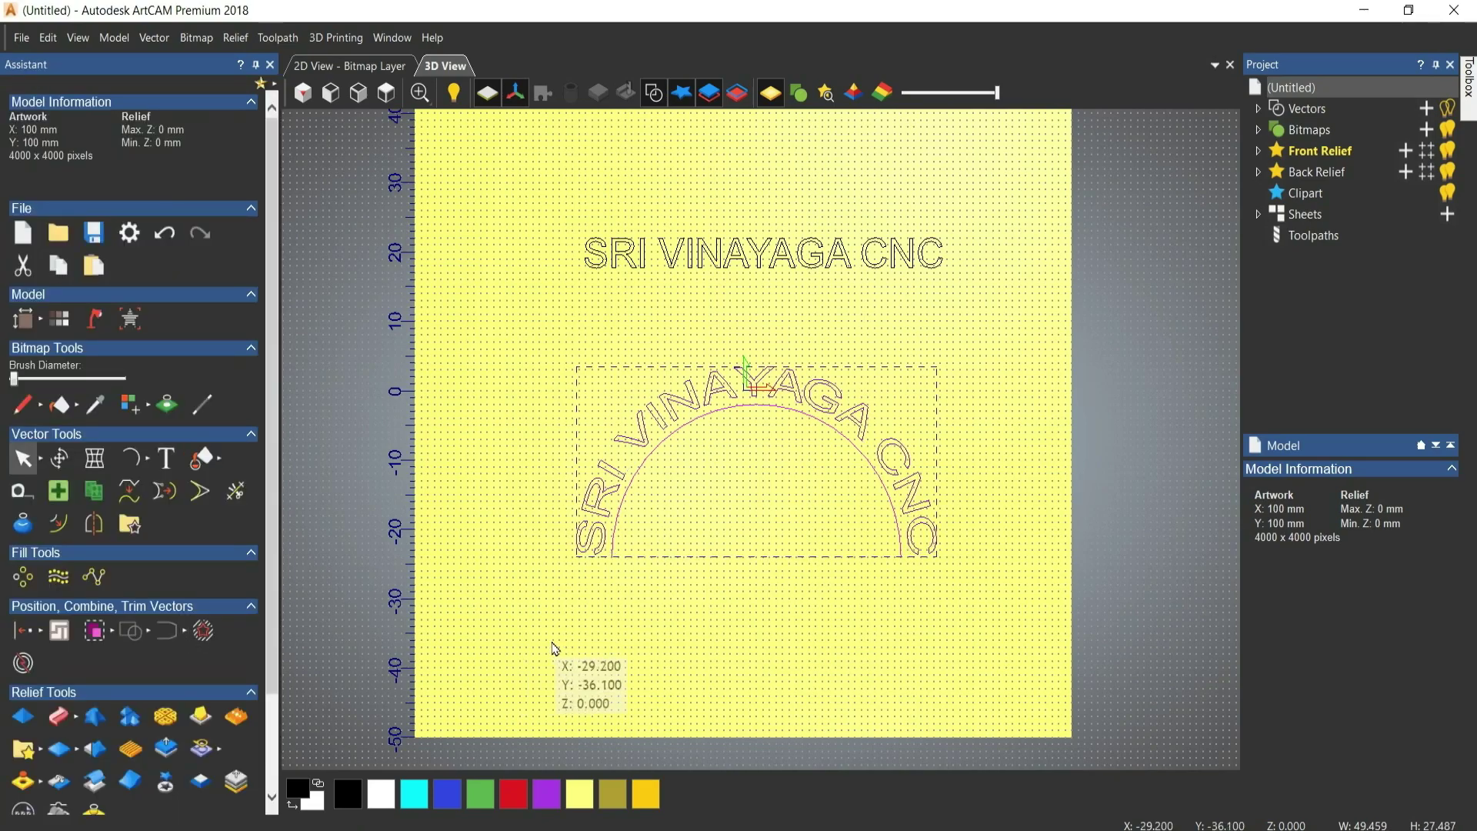
- Move the curved text about 12 mm down and its arc about 14 mm down, leaving nothing selected
left_click_drag(714, 403, 714, 480)
left_click(755, 406)
left_click_drag(751, 420, 756, 494)
left_click(757, 495)
left_click(758, 493)
left_click_drag(752, 500, 752, 502)
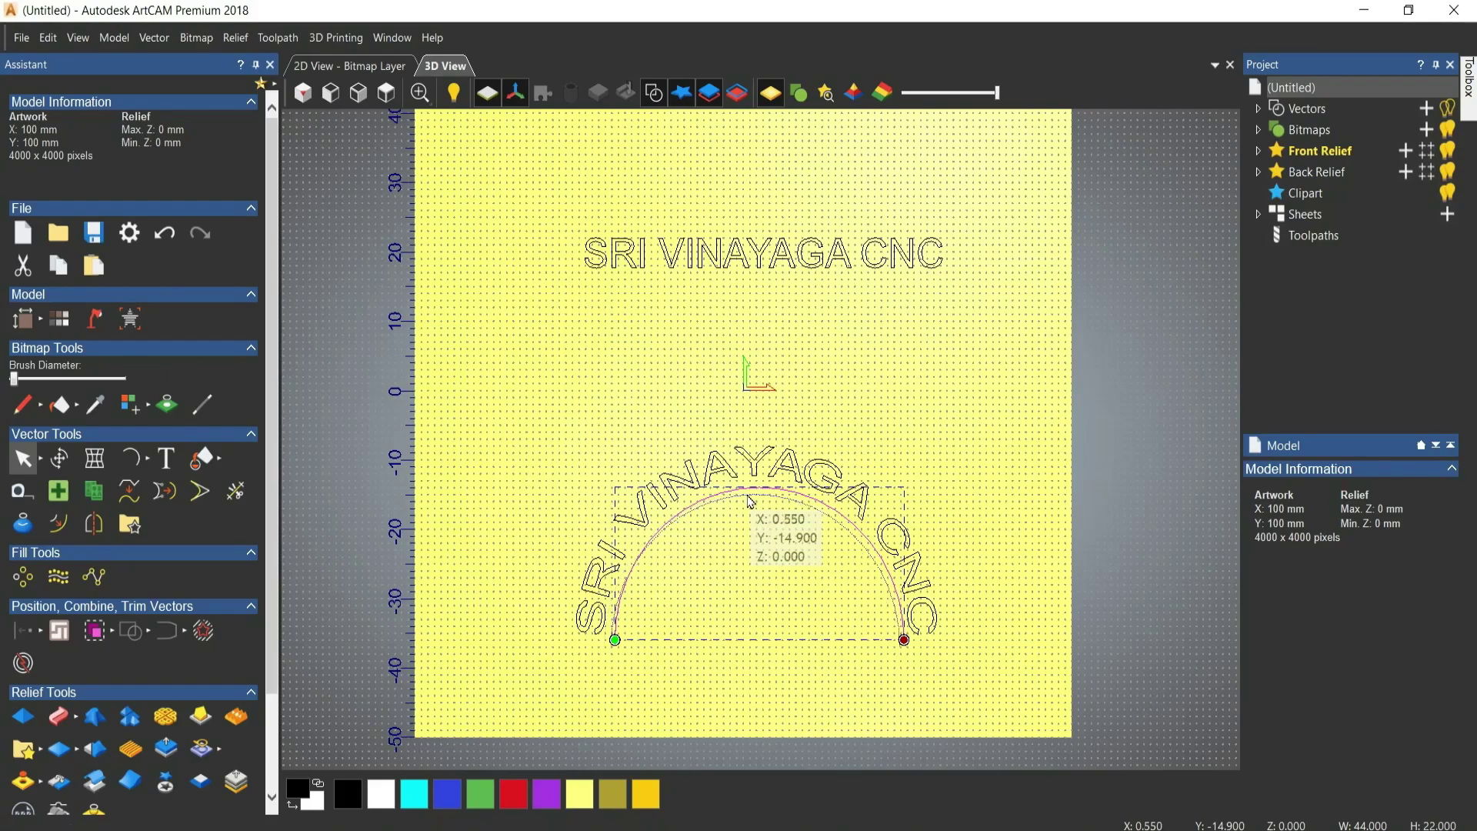
left_click(903, 356)
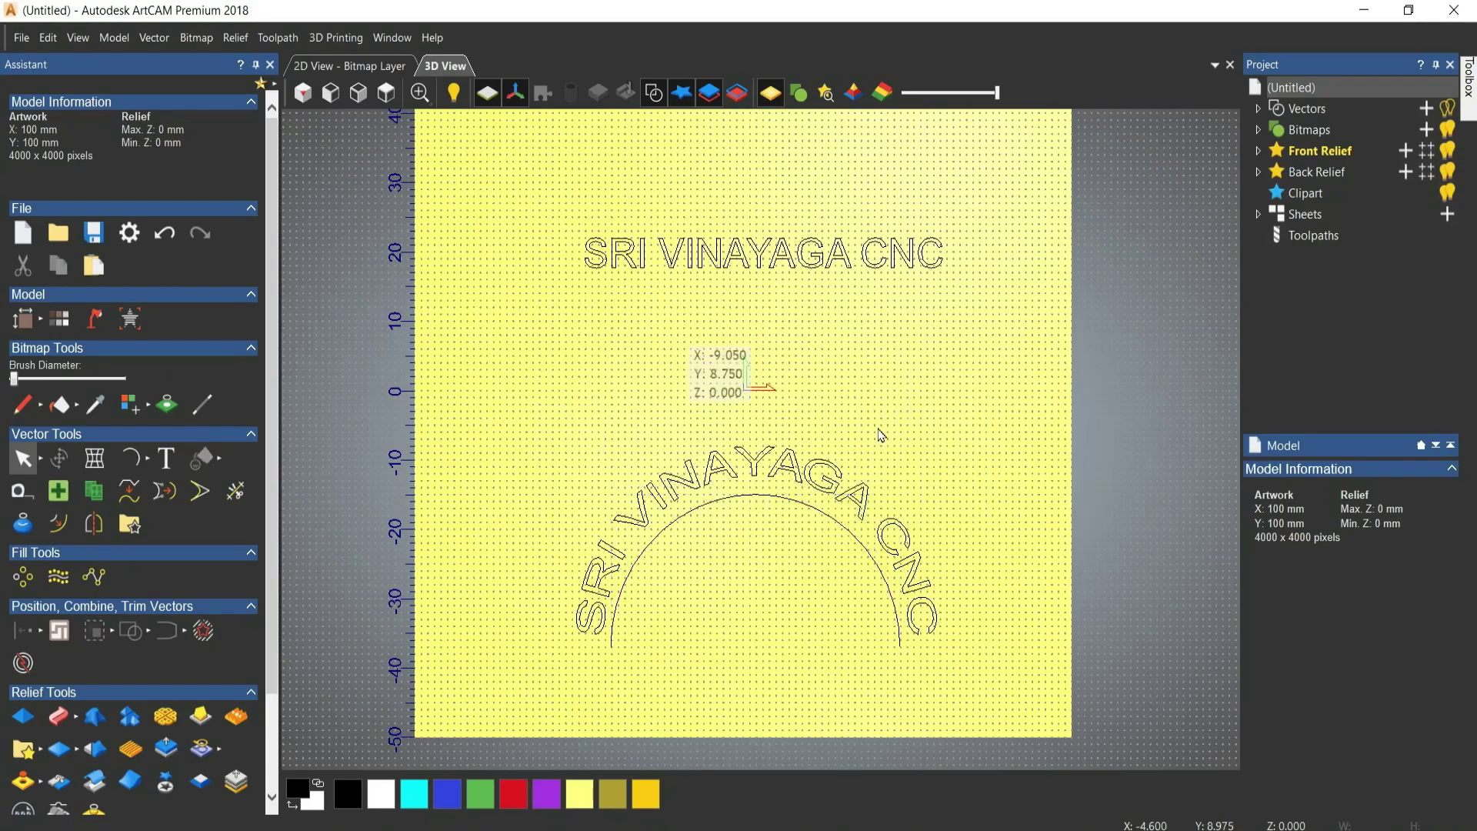